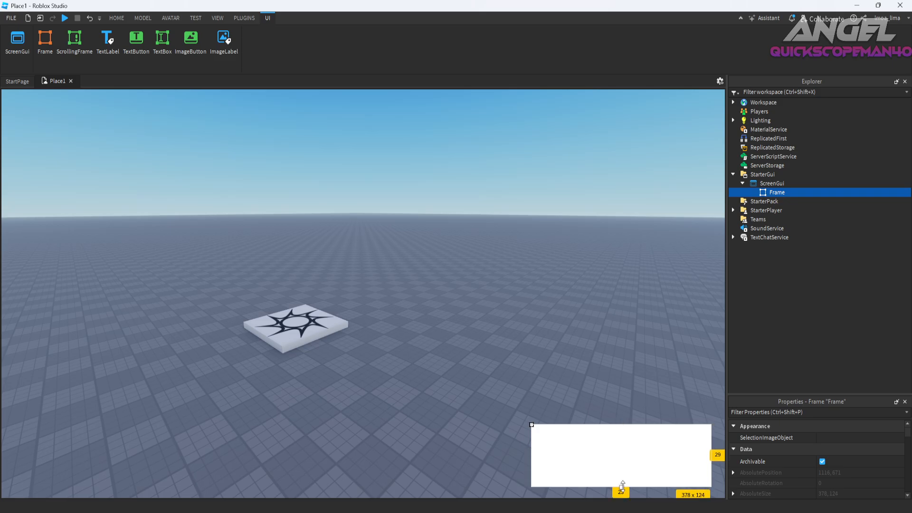
Move the white frame close to the viewport's lower-right corner and add a UICorner to it.
left_click_drag(568, 466, 582, 460)
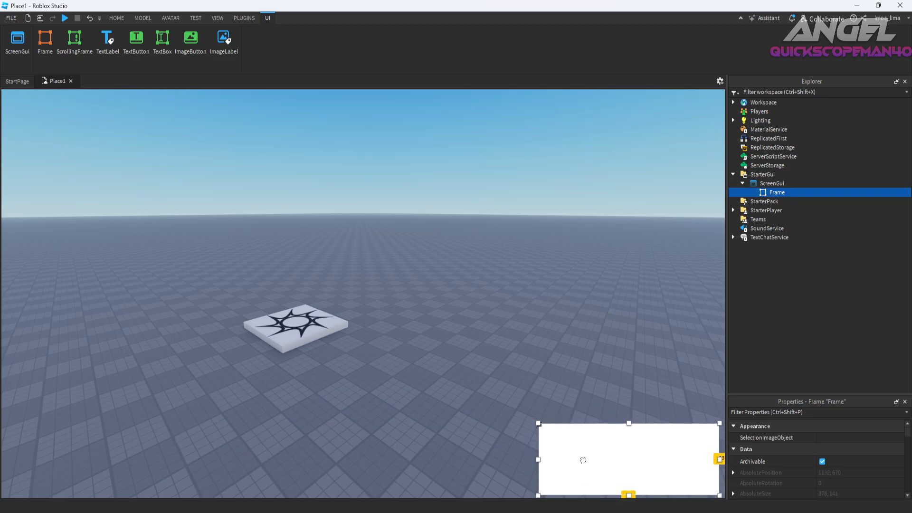
left_click(791, 192)
type("ui")
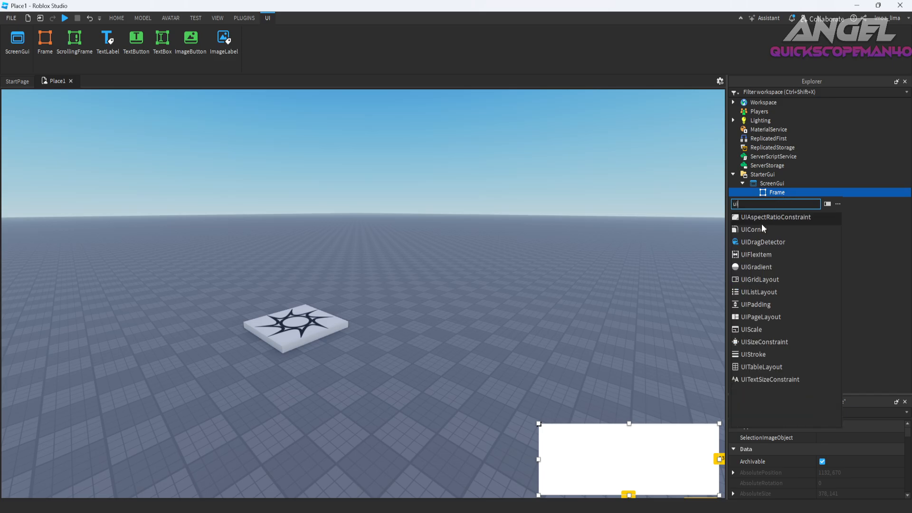
left_click(767, 228)
Try CornerRadius values of "0, 32", "0, 12" and "0, 73" on the frame's UICorner.
left_click(840, 437)
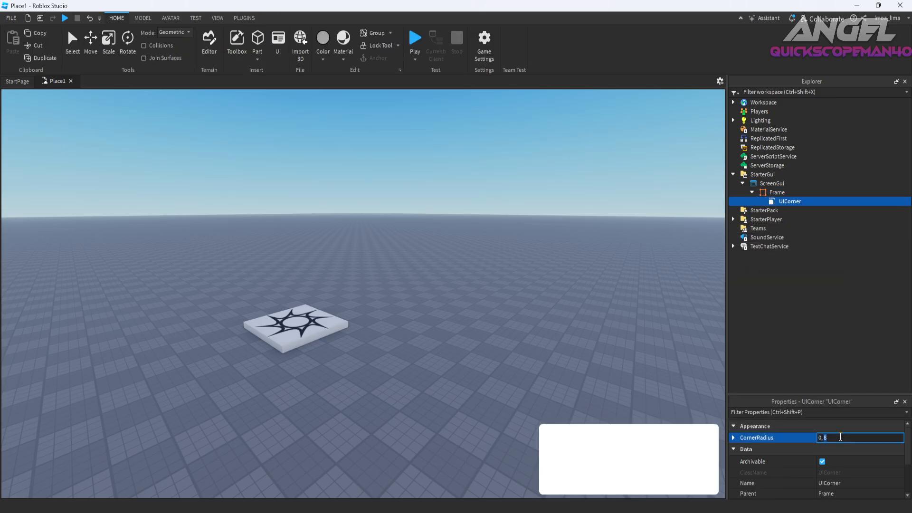
type("0, 32")
key("Return")
left_click(683, 460)
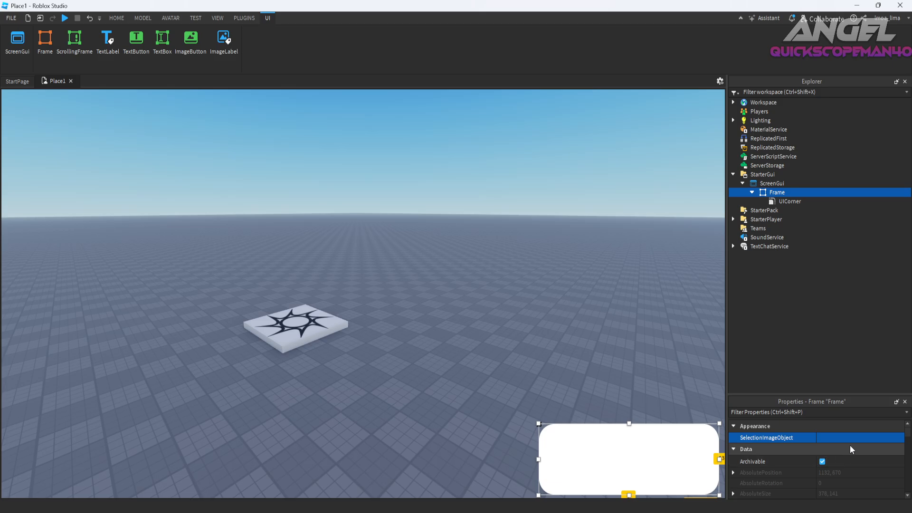
left_click(771, 203)
left_click(846, 434)
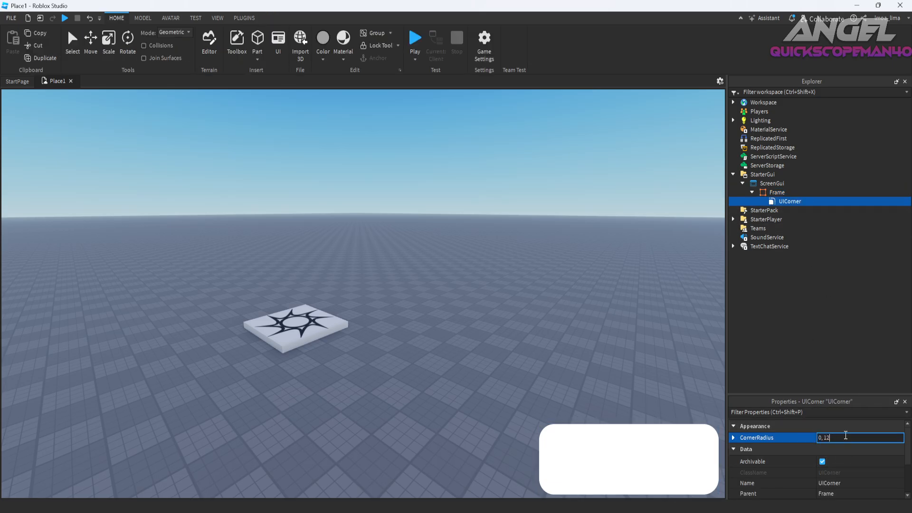
key("Return")
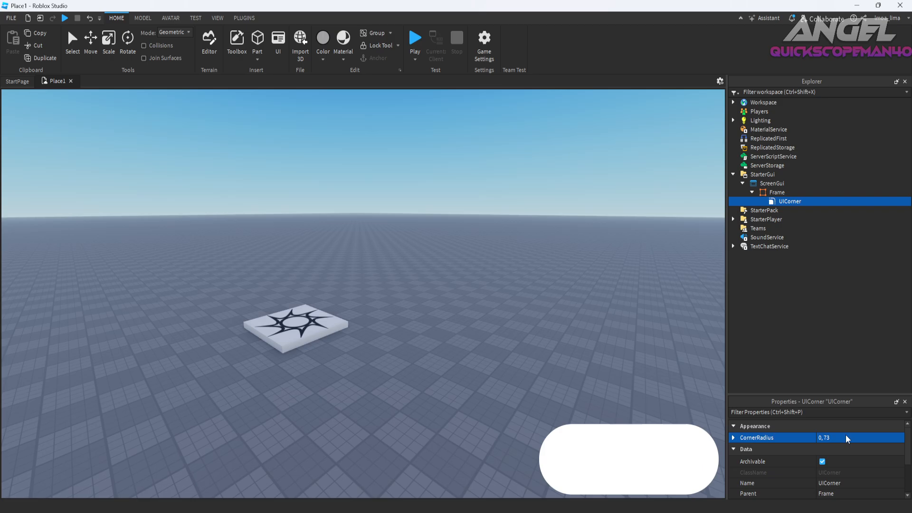
Set the frame's BackgroundColor3 to near-black [20, 20, 20].
left_click(645, 481)
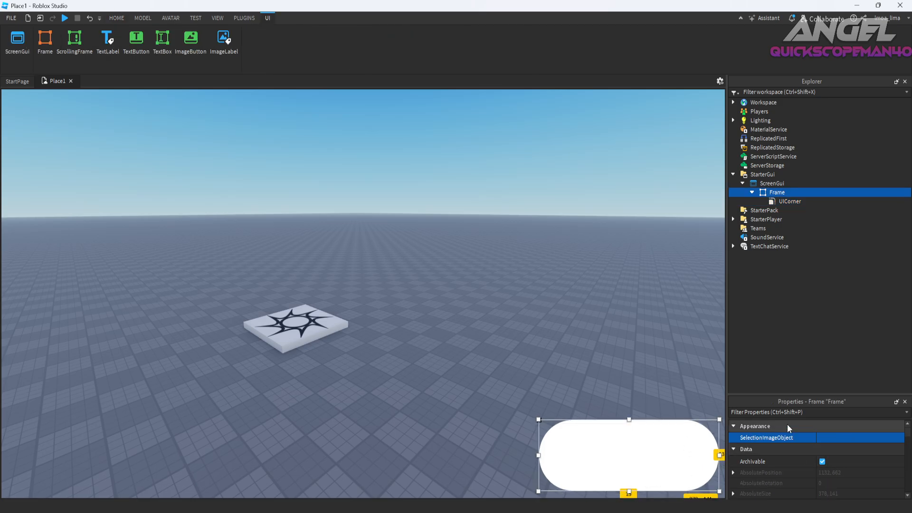
scroll(817, 466, "down", 2)
left_click(822, 471)
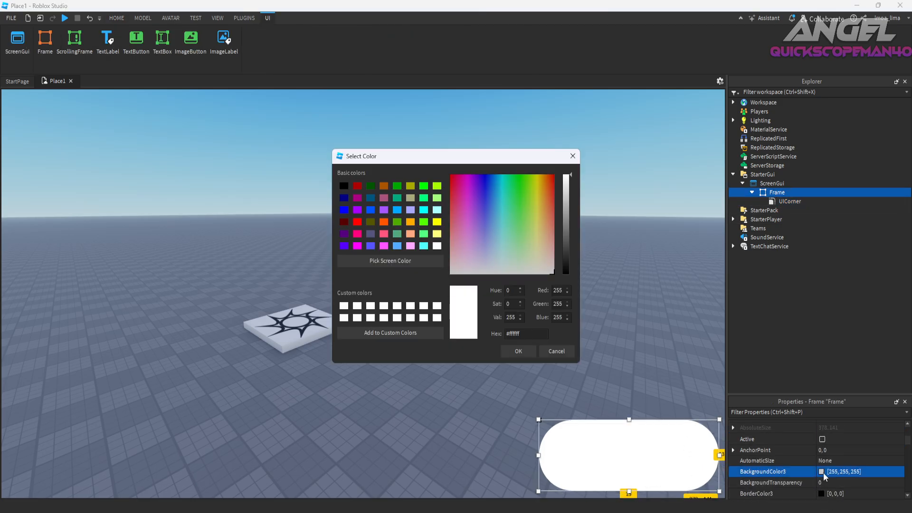
left_click(566, 263)
left_click(569, 270)
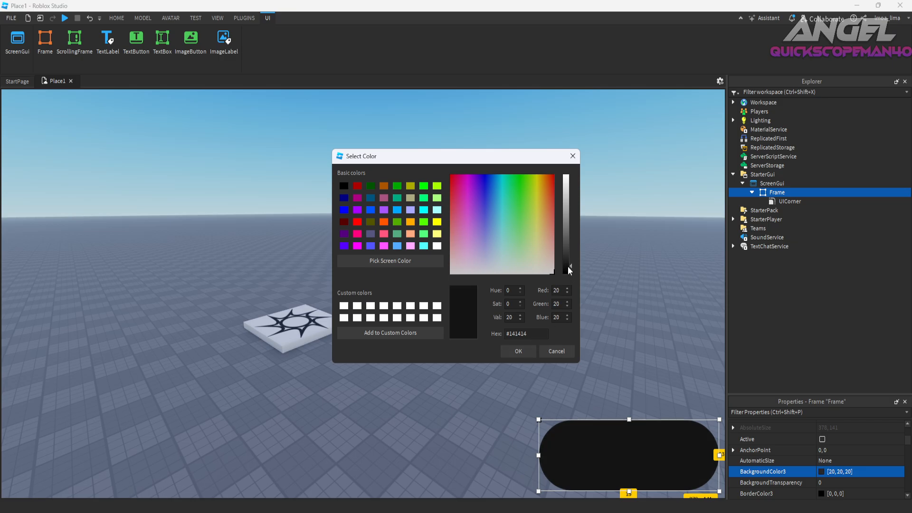
left_click(522, 352)
left_click_drag(801, 397, 803, 328)
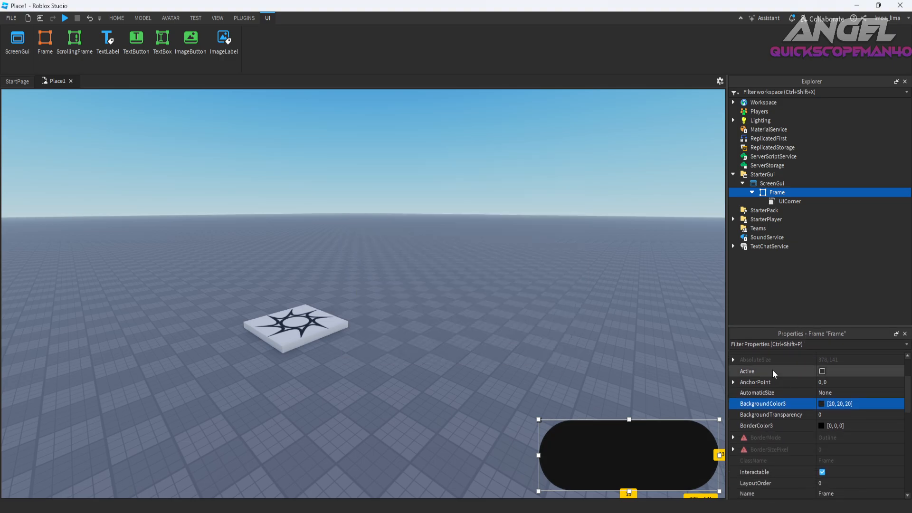
Add a TextLabel to the frame and place it centered just above the frame.
left_click(791, 192)
left_click(762, 241)
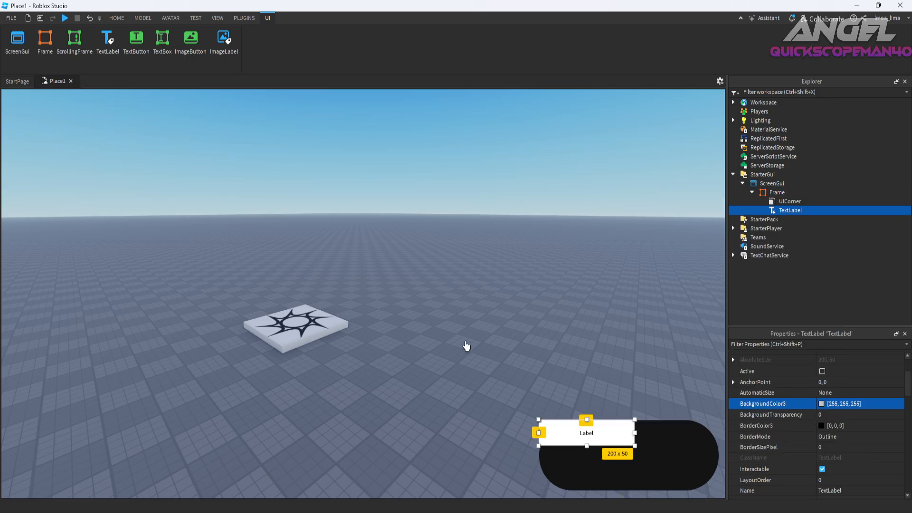
left_click_drag(594, 433, 637, 405)
double_click(632, 404)
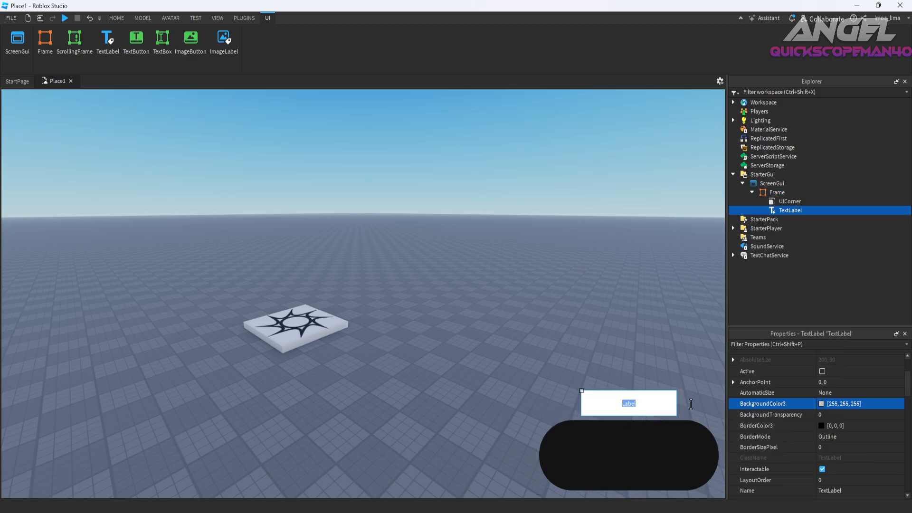
left_click(815, 404)
left_click(533, 350)
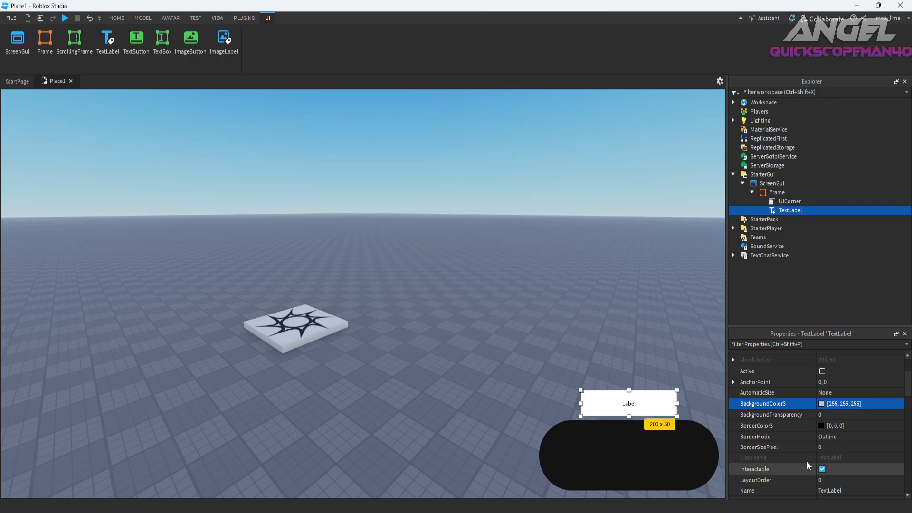
Set the text label's BackgroundTransparency to 1.
left_click(833, 415)
type("1")
key("Return")
Style the label's text as bold italic, enable TextScaled, and set TextColor3 to white [255, 255, 255].
scroll(760, 450, "down", 10)
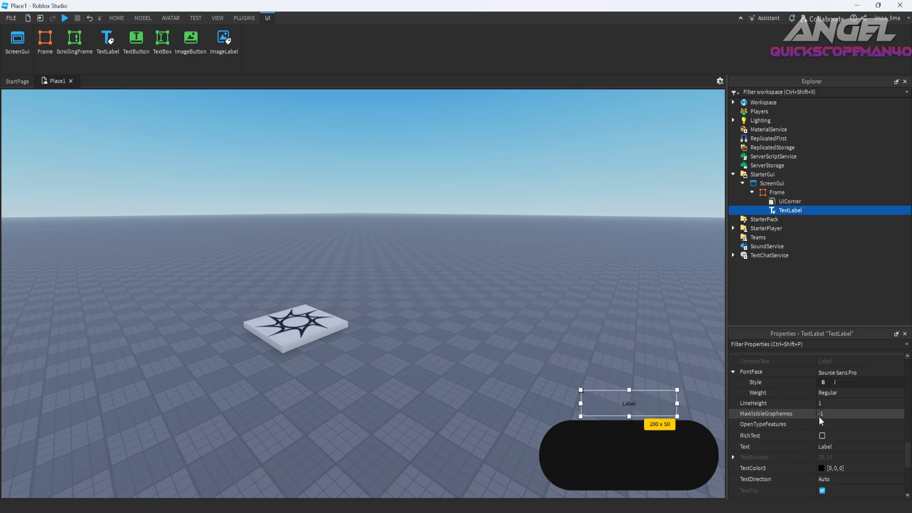
left_click(823, 383)
scroll(838, 387, "down", 3)
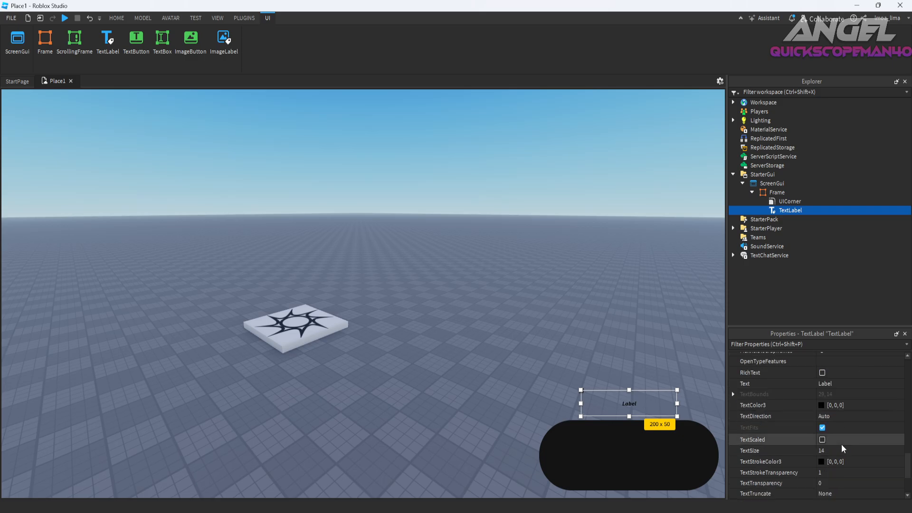
left_click(823, 440)
left_click(821, 405)
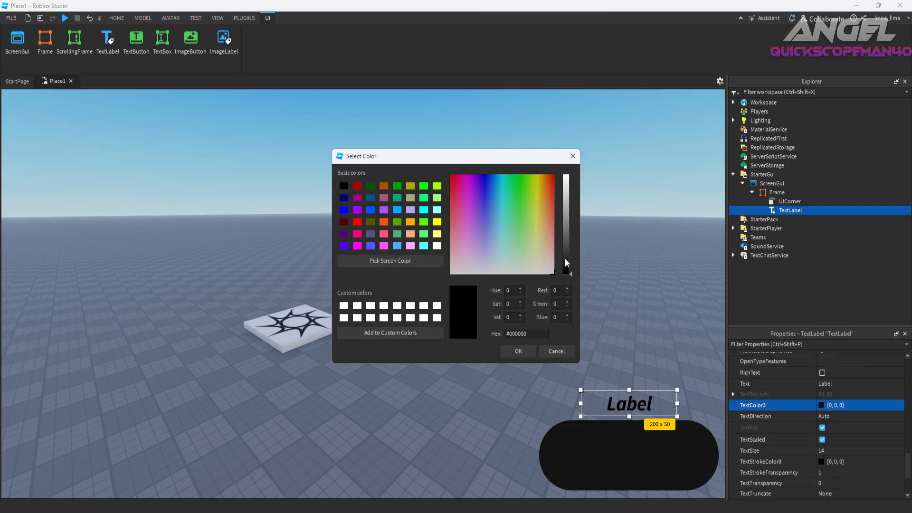
left_click_drag(565, 261, 566, 174)
left_click(518, 351)
Change the text of the label above the frame to "Bug Report".
double_click(629, 403)
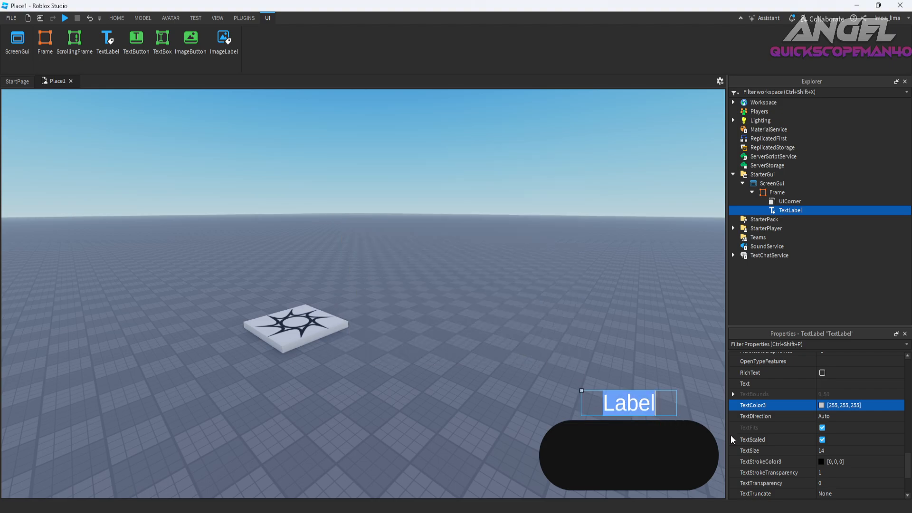
type("Biu")
key("BackSpace")
key("BackSpace")
type("ug Report")
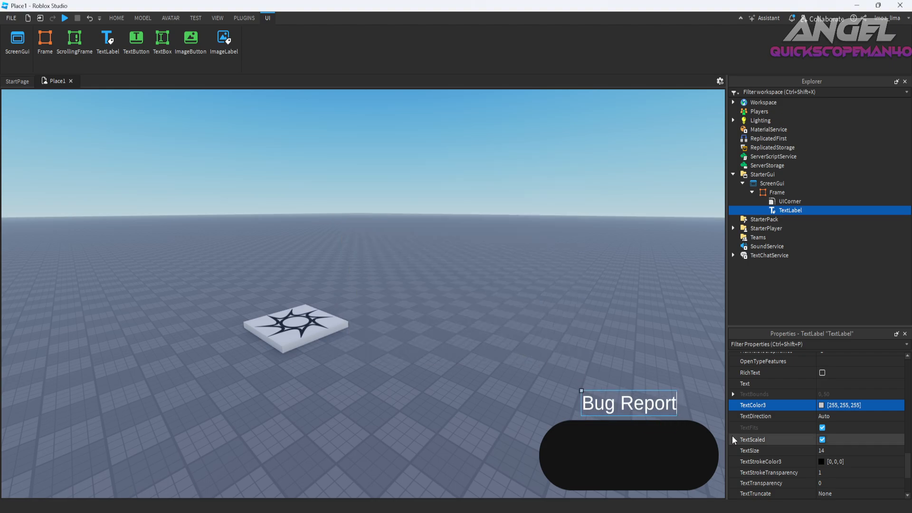
key("Return")
left_click(658, 463)
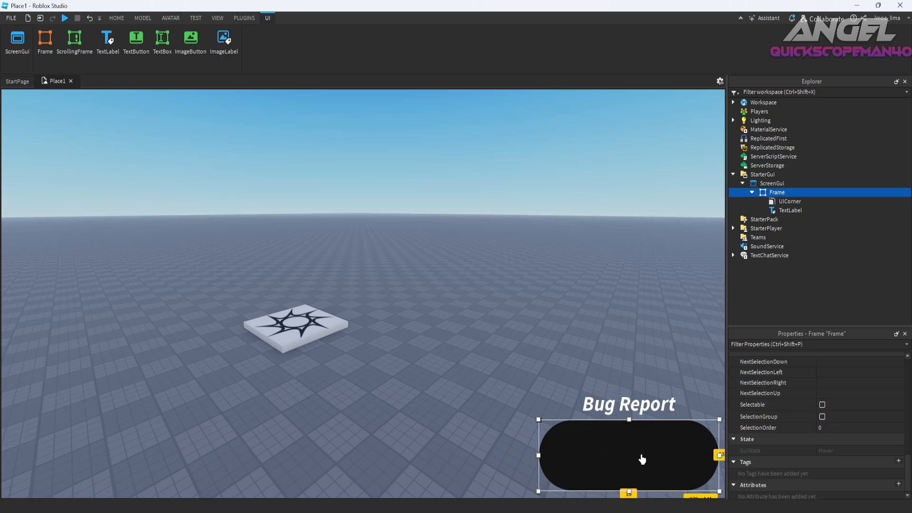
left_click_drag(717, 484, 667, 484)
key("ctrl+z")
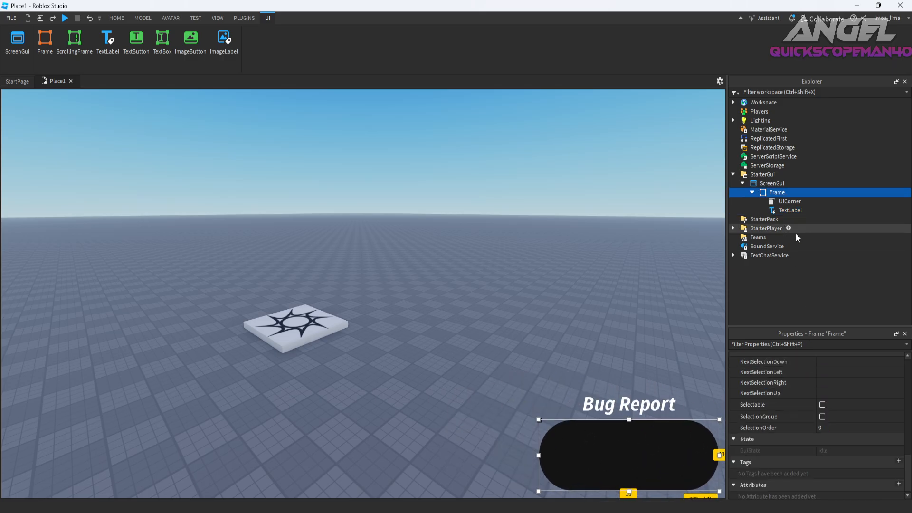
left_click(779, 213)
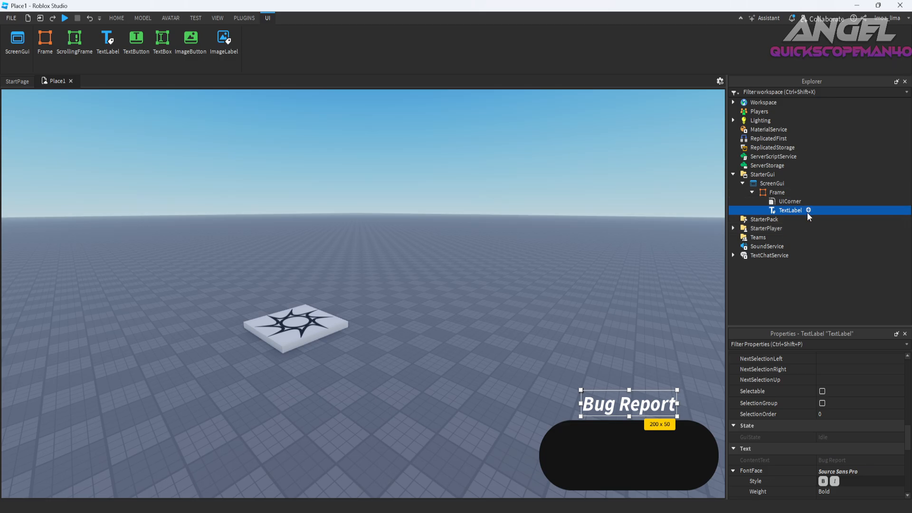
left_click(808, 211)
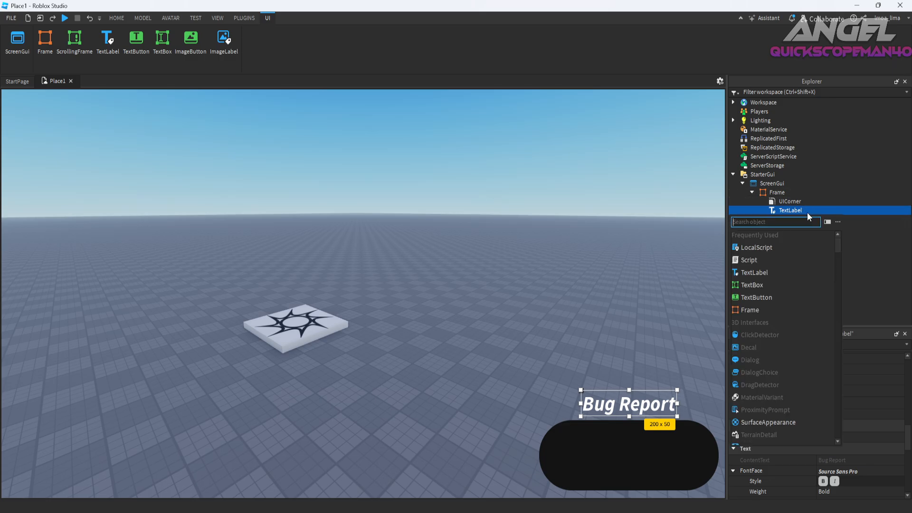
left_click(777, 194)
Duplicate the "Bug Report" label and place the copy inside the frame near its upper edge.
left_click(783, 211)
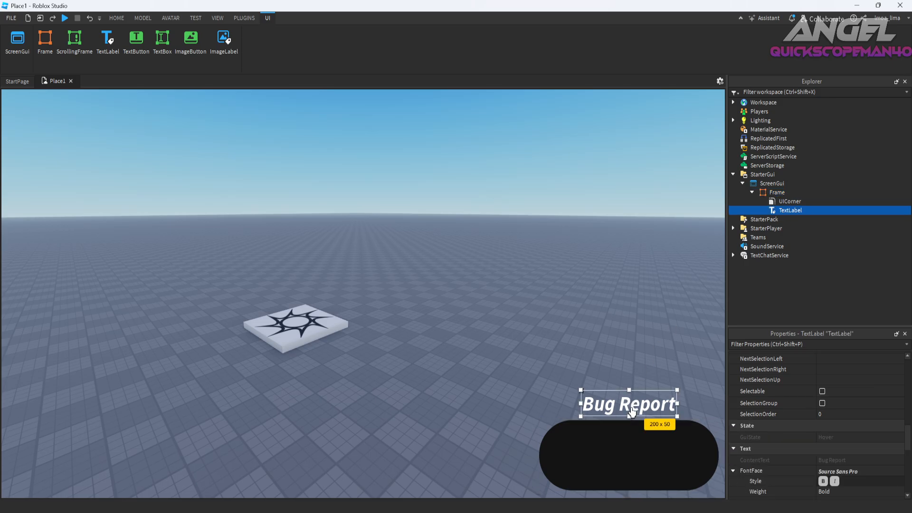
key("ctrl+d")
left_click_drag(632, 409, 632, 443)
Change the copied label's text to "Enter Report" and remove its italic style.
double_click(632, 444)
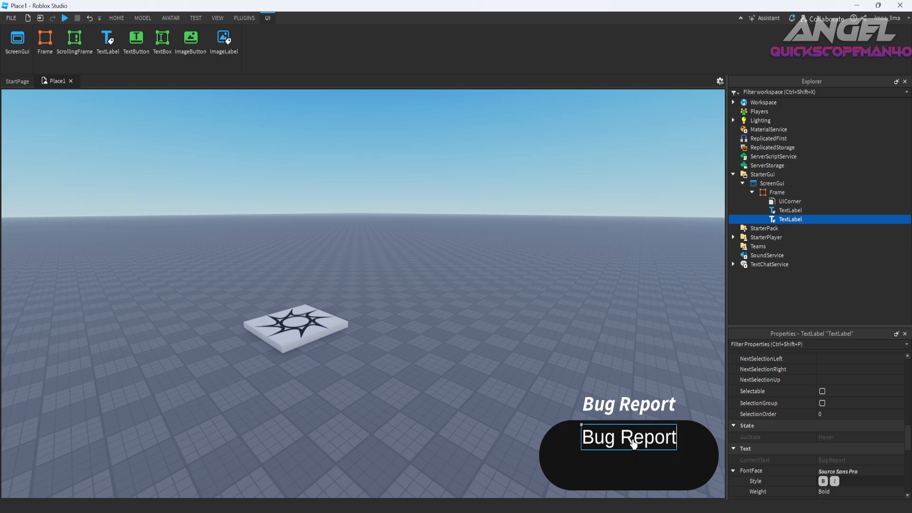
double_click(652, 434)
key("ctrl+a")
type("Enter Report")
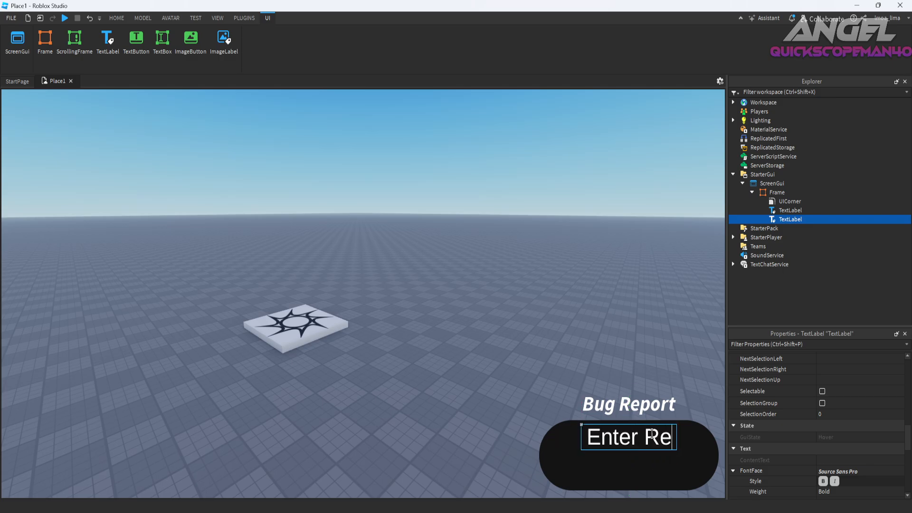
key("Return")
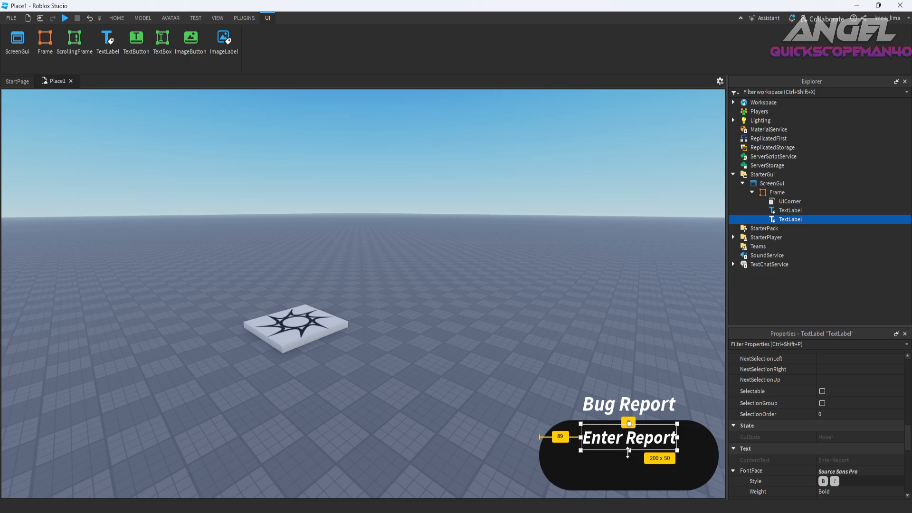
left_click(835, 482)
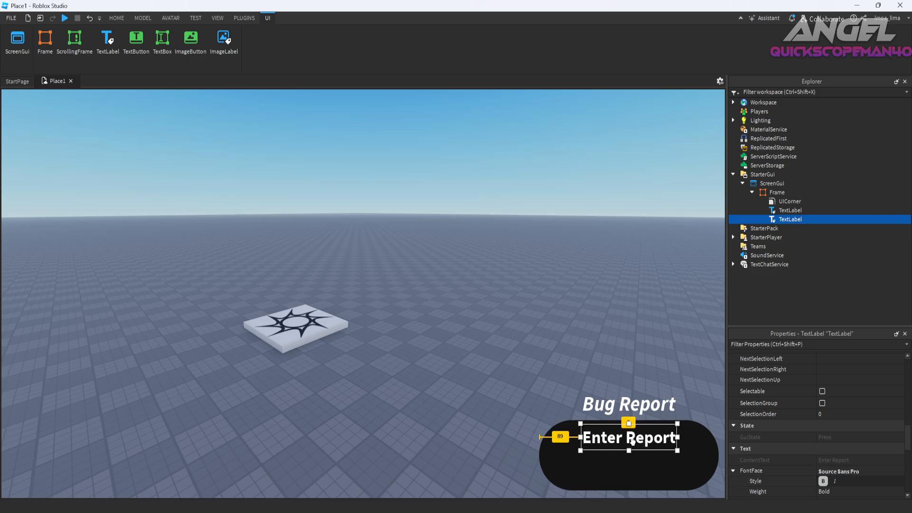
Set the CornerRadius of the frame's UICorner to "0, 12".
left_click(646, 467)
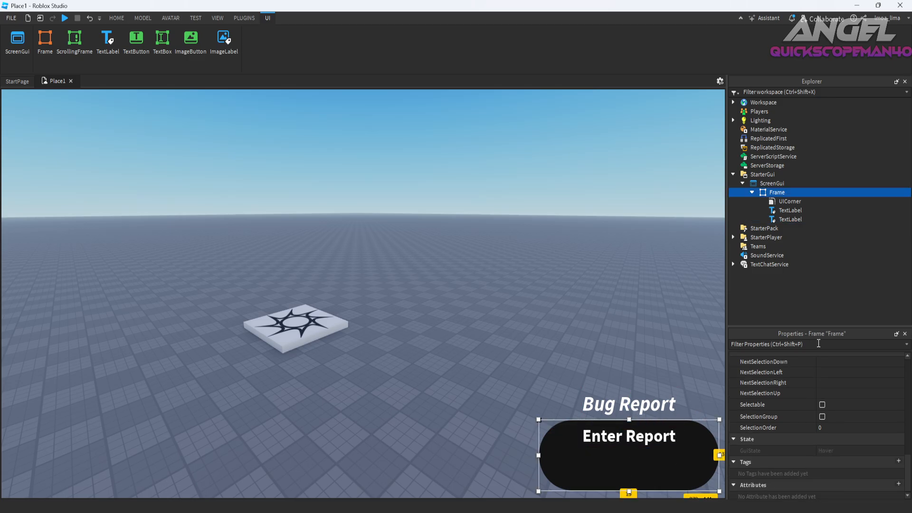
left_click(785, 201)
left_click(851, 370)
type("0,12")
key("Return")
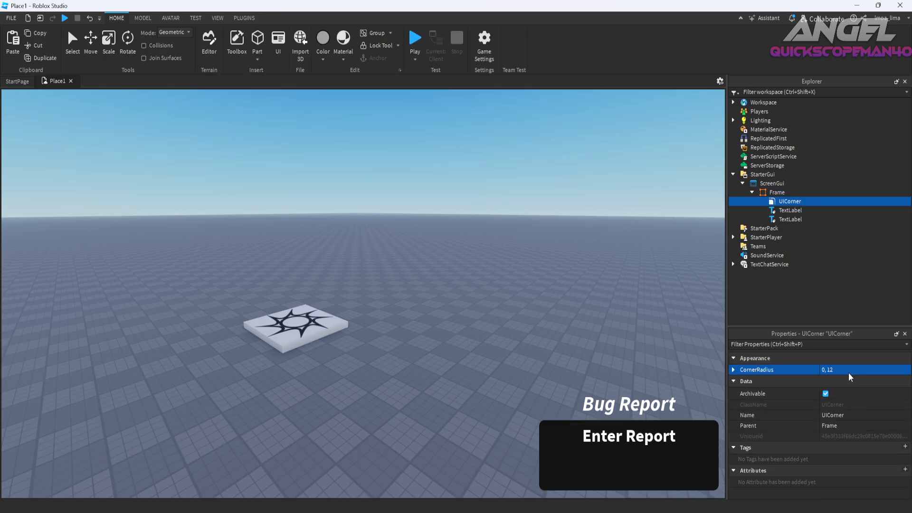
Add a TextBox to the frame, size it to about 259 x 74, and center it below the "Enter Report" label.
left_click(674, 483)
left_click(629, 442)
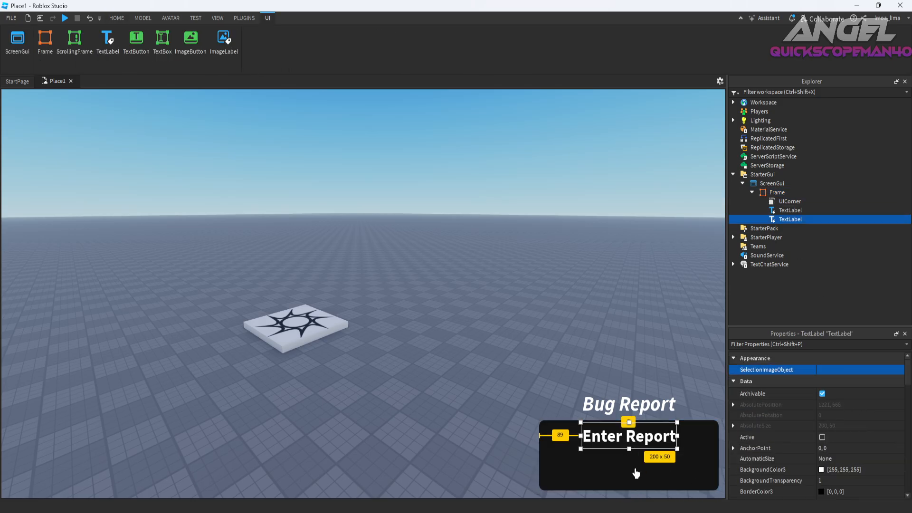
left_click(781, 192)
left_click(798, 192)
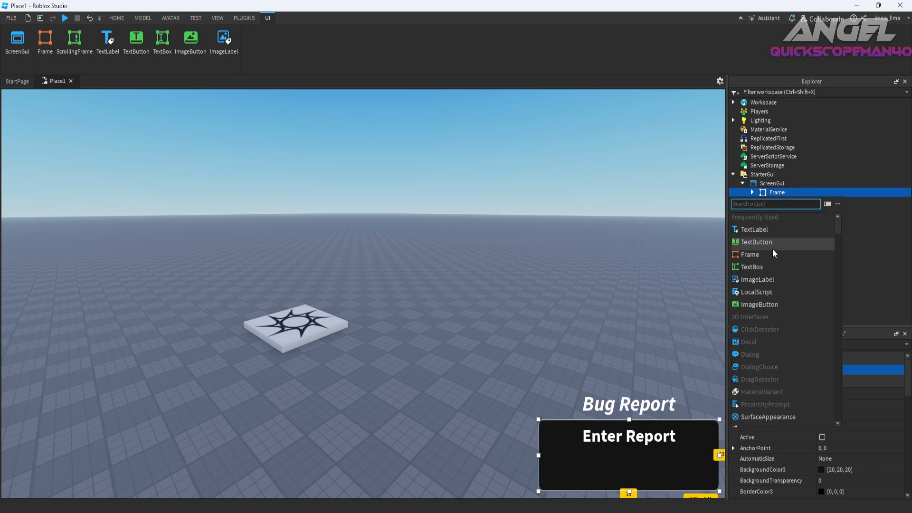
left_click(760, 267)
left_click_drag(590, 440, 552, 472)
key("ctrl+z")
left_click(590, 474)
mouse_move(611, 479)
left_mouse_down()
mouse_move(628, 483)
mouse_move(627, 475)
left_mouse_up()
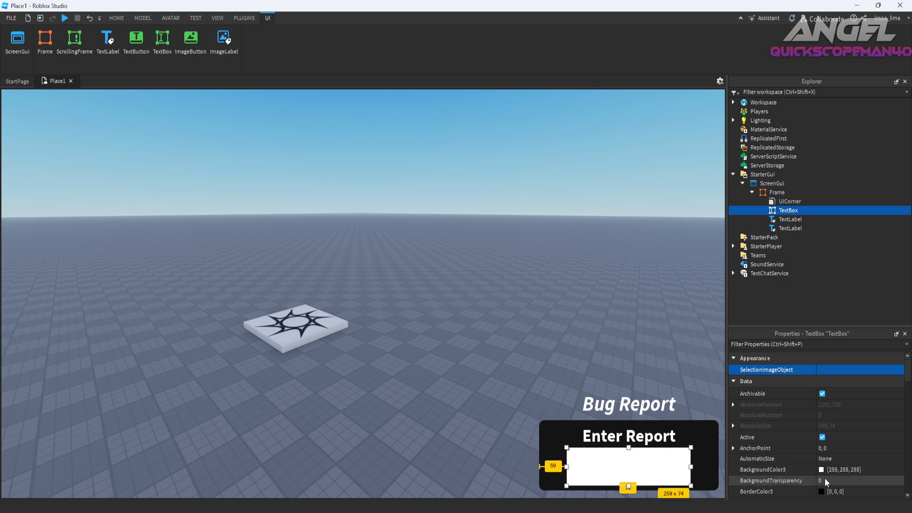
Set the text box's BackgroundColor3 to dark gray [31, 31, 31].
left_click(821, 469)
left_click_drag(570, 269, 566, 262)
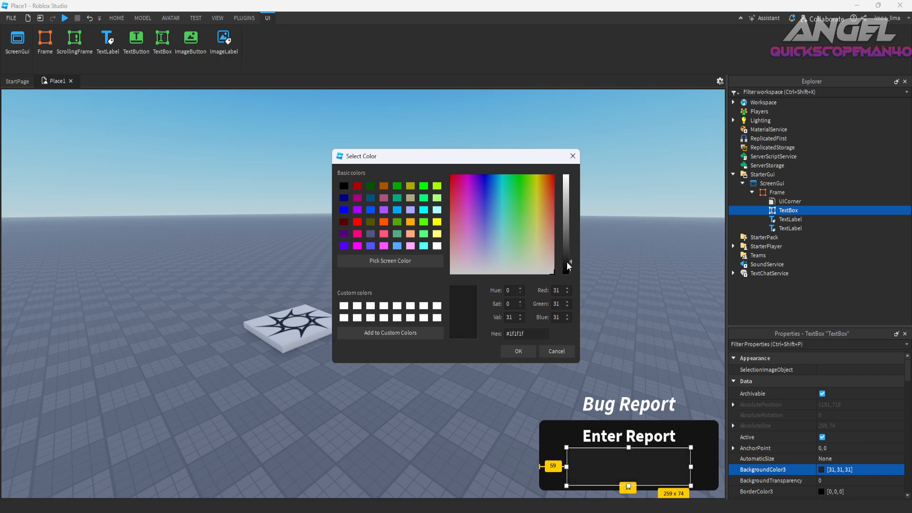
left_click(518, 351)
Move the frame up to about 50 px above the viewport's lower edge and delete the "Bug Report" label.
left_click_drag(552, 462, 550, 443)
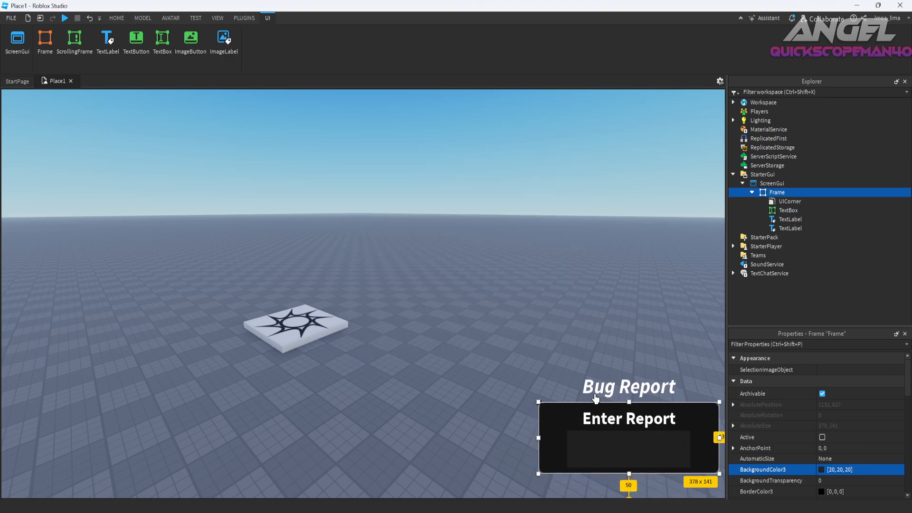
left_click(621, 383)
key("Delete")
left_click(790, 219)
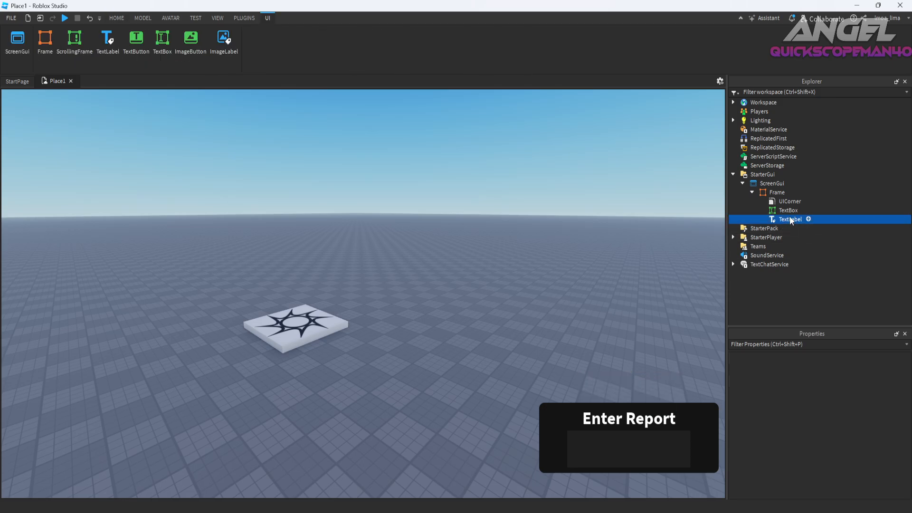
Nudge the "Enter Report" label and the text box up slightly, bringing the label to the frame's upper edge.
left_click(623, 449, "ctrl")
left_click(693, 433)
left_click(626, 426)
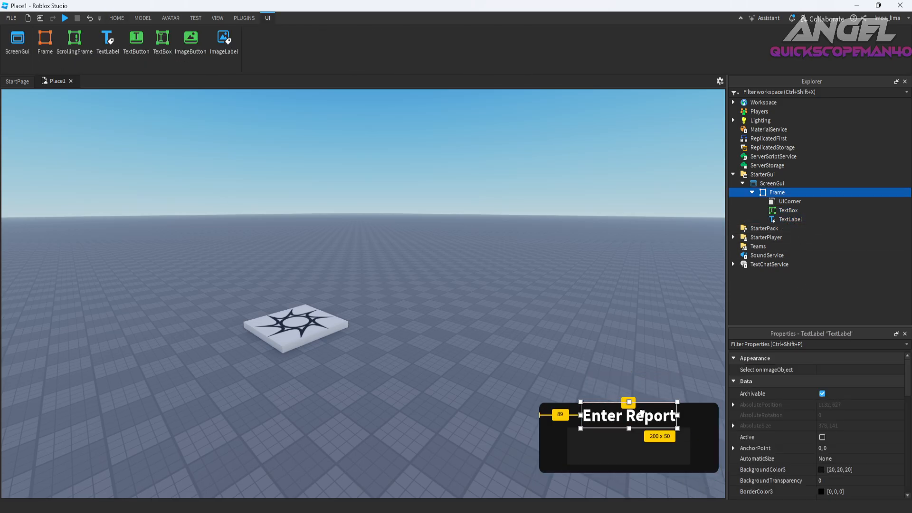
Add a TextButton to the frame and center it just below the frame, raised to about 100 px above the viewport's lower edge.
left_click(791, 193)
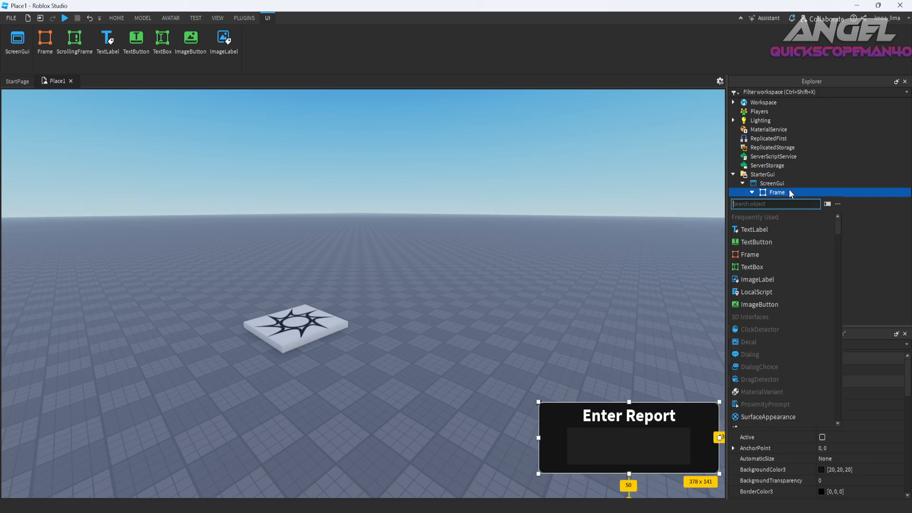
type("tex")
left_click(755, 248)
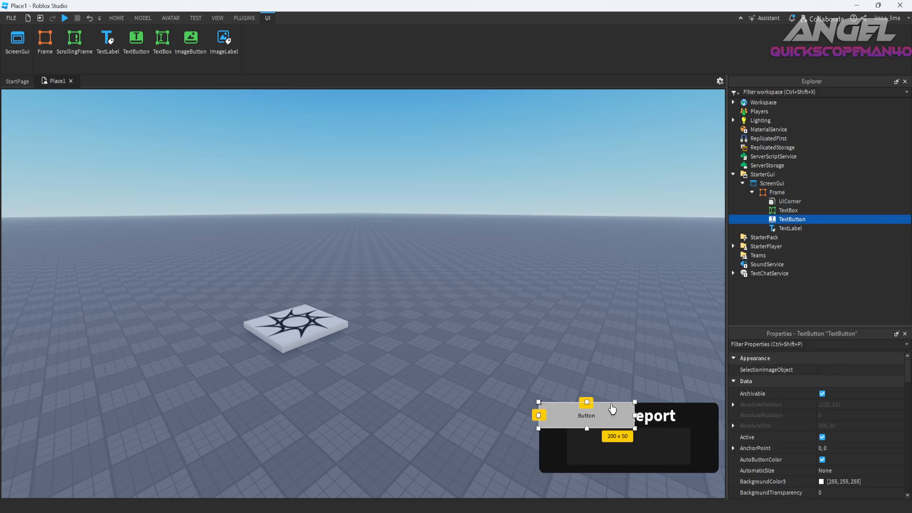
left_click_drag(601, 408, 647, 474)
left_click_drag(551, 443, 548, 422)
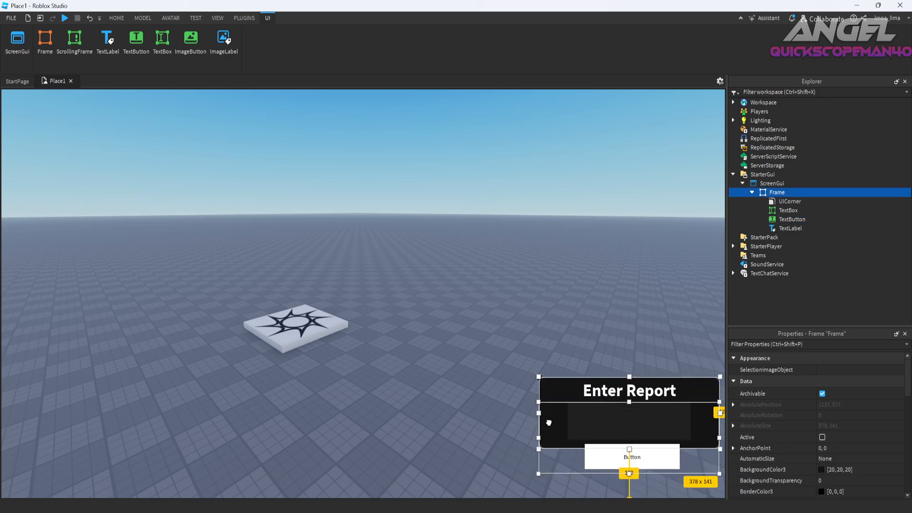
left_click_drag(658, 470, 655, 476)
Set the button's text to "Sumbit".
double_click(654, 476)
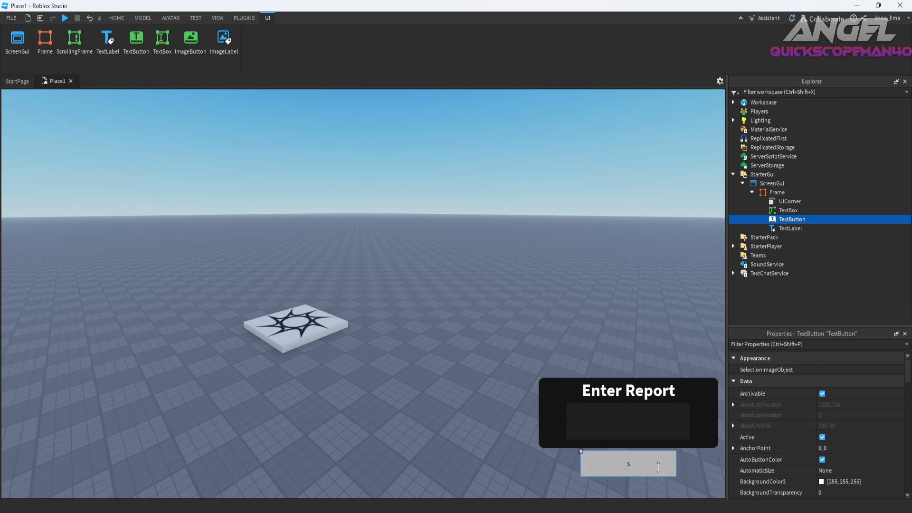
type("Sumbitrr")
key("Return")
double_click(659, 470)
key("BackSpace")
key("BackSpace")
key("BackSpace")
key("Return")
double_click(649, 470)
type("t")
key("Return")
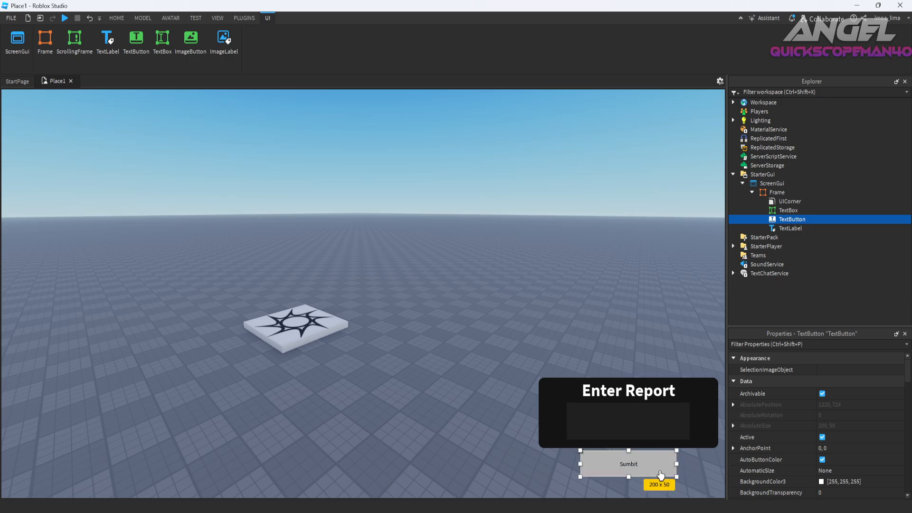
Set the button's BackgroundColor3 to red [175, 43, 43].
left_click(822, 482)
left_click_drag(566, 268, 569, 209)
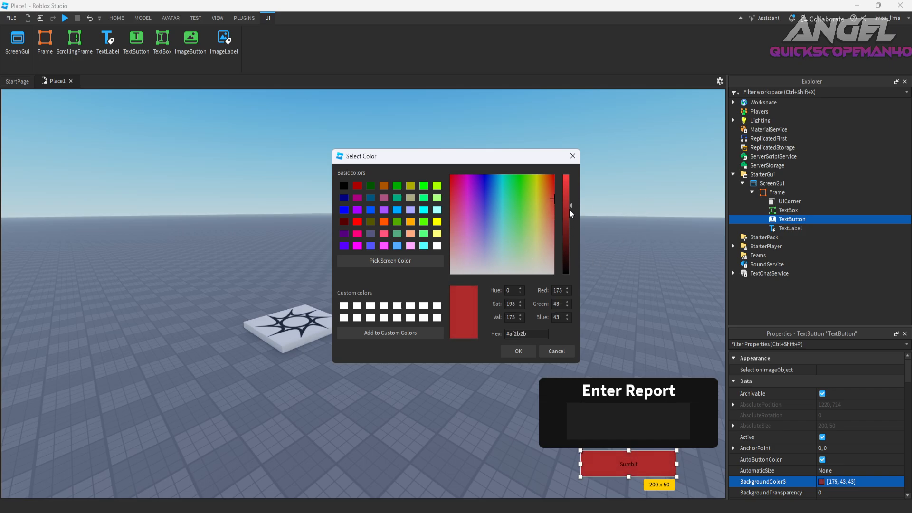
left_click(518, 351)
Add a UICorner to the button and set its CornerRadius to "0, 12".
left_click(808, 219)
type("ui")
left_click(774, 244)
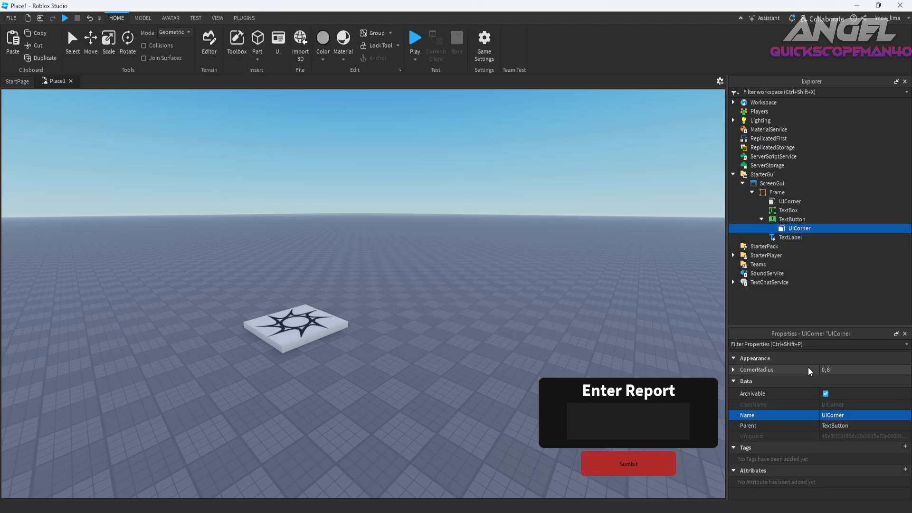
left_click(849, 370)
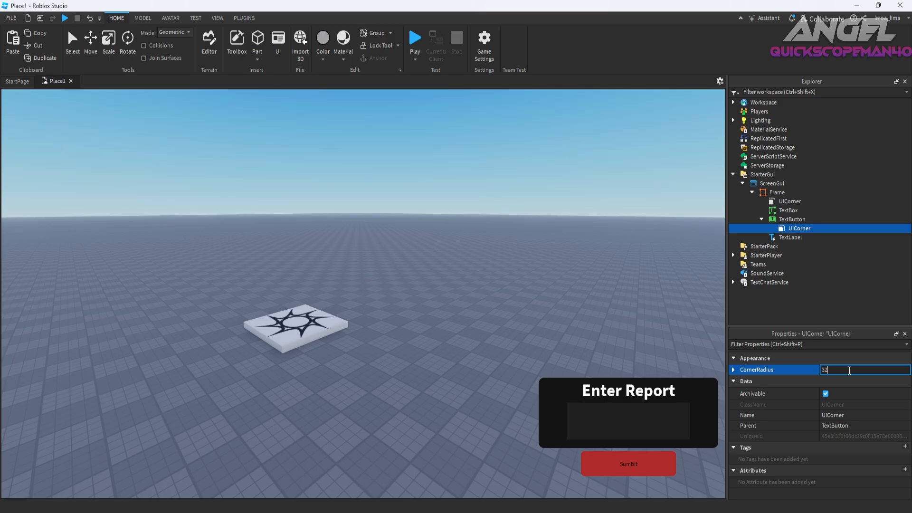
key("Return")
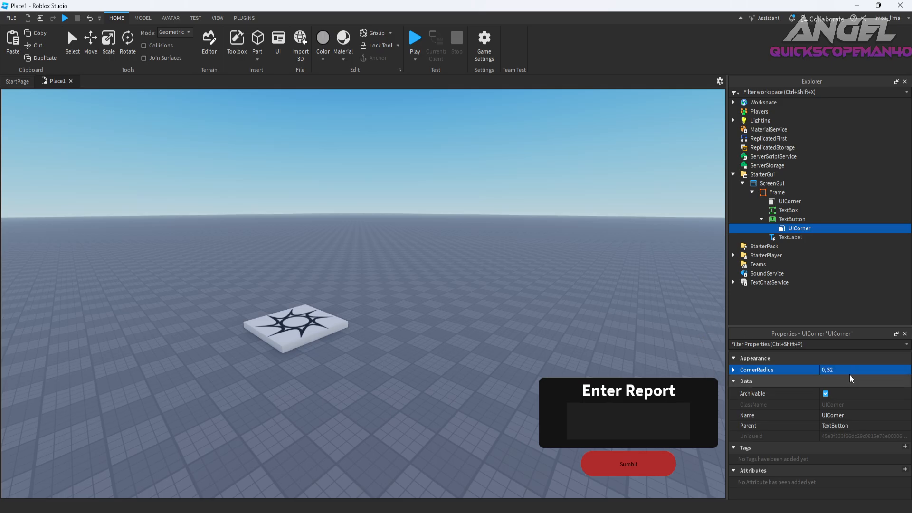
left_click(849, 370)
type("12")
key("Return")
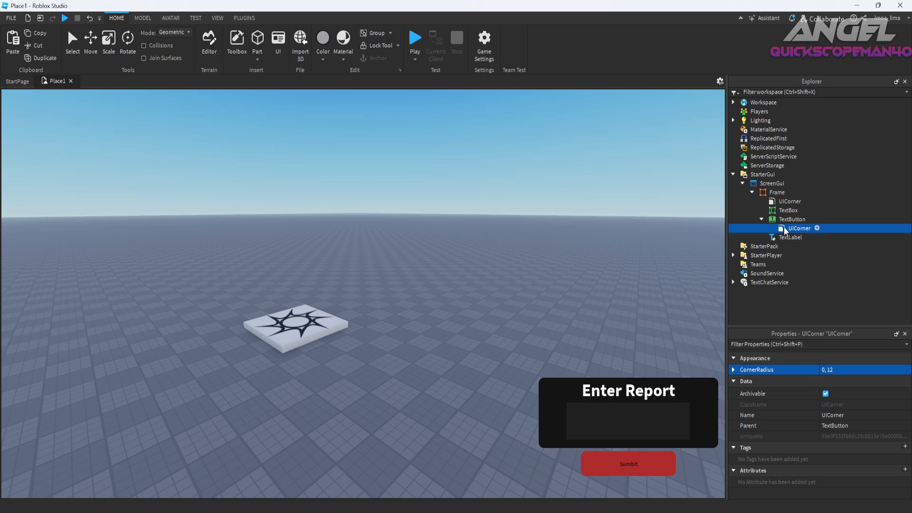
Set the button's TextColor3 to white [255, 255, 255] and enable TextScaled.
left_click(784, 211)
left_click(634, 480)
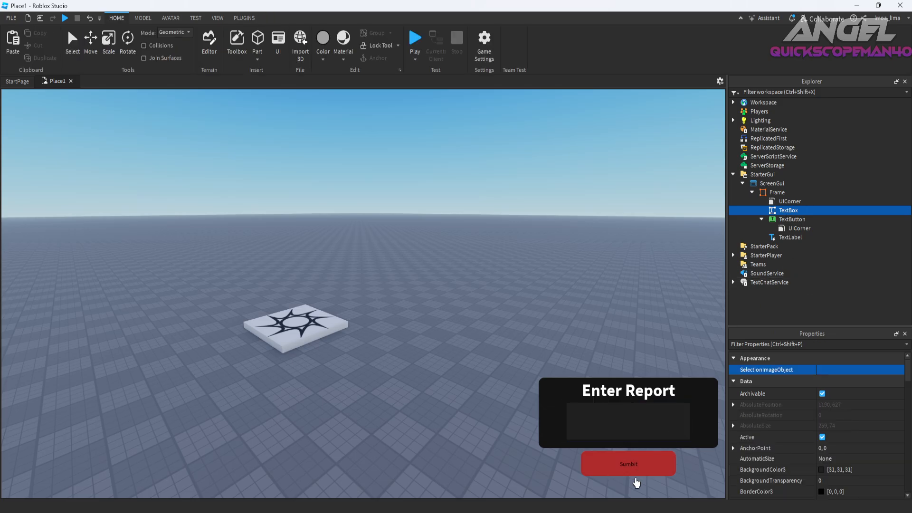
left_click(791, 219)
scroll(814, 451, "down", 5)
scroll(836, 463, "down", 8)
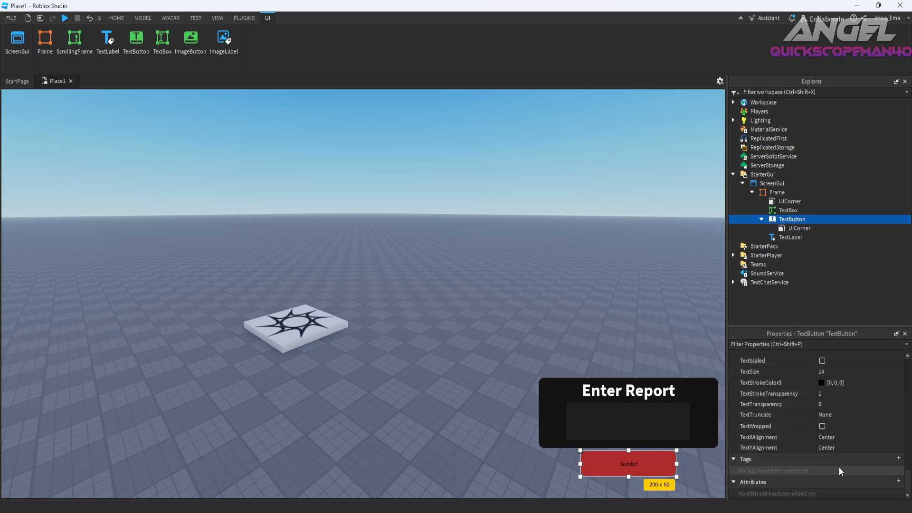
scroll(836, 409, "up", 2)
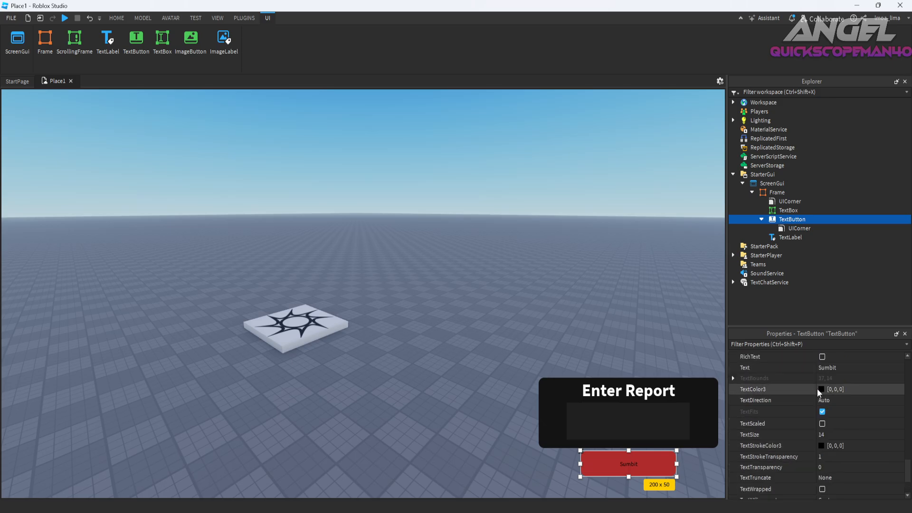
left_click(821, 390)
left_click_drag(567, 253, 560, 173)
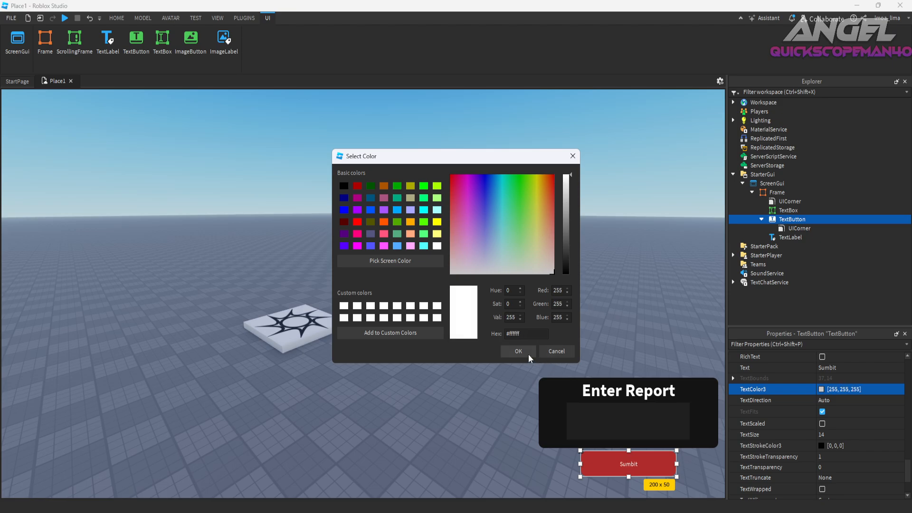
left_click(529, 355)
left_click(822, 423)
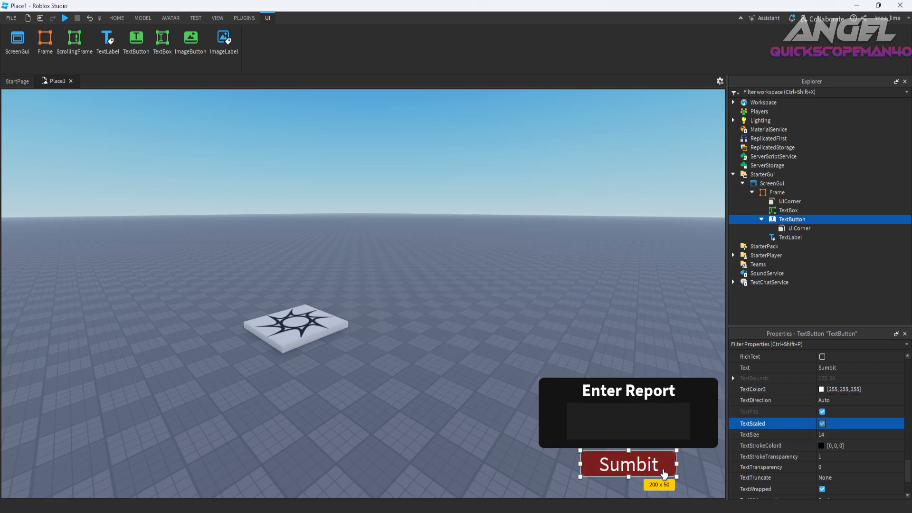
Make the "Sumbit" button's font bold.
left_click(561, 405)
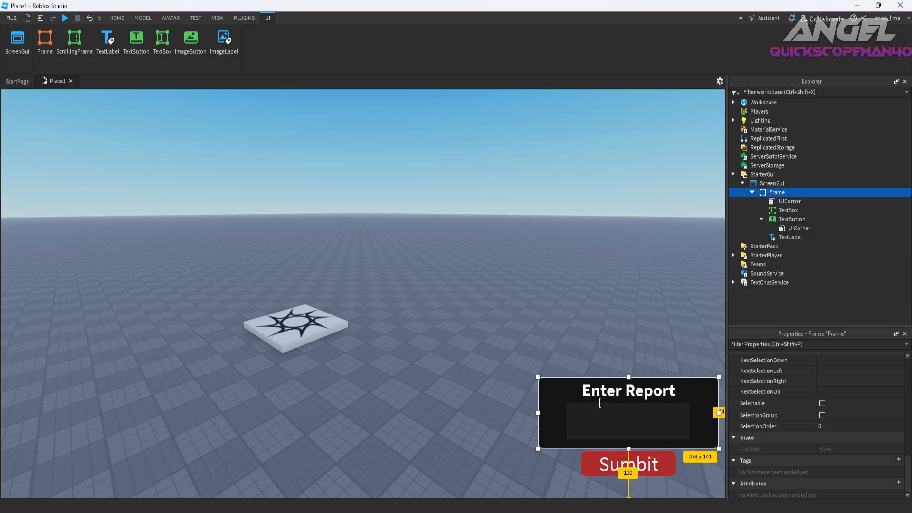
left_click(626, 472)
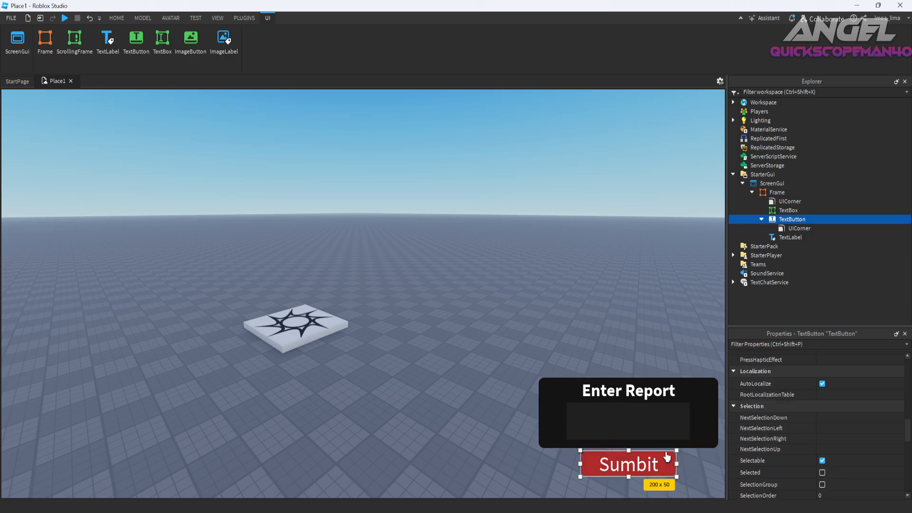
scroll(820, 464, "down", 7)
scroll(821, 428, "up", 2)
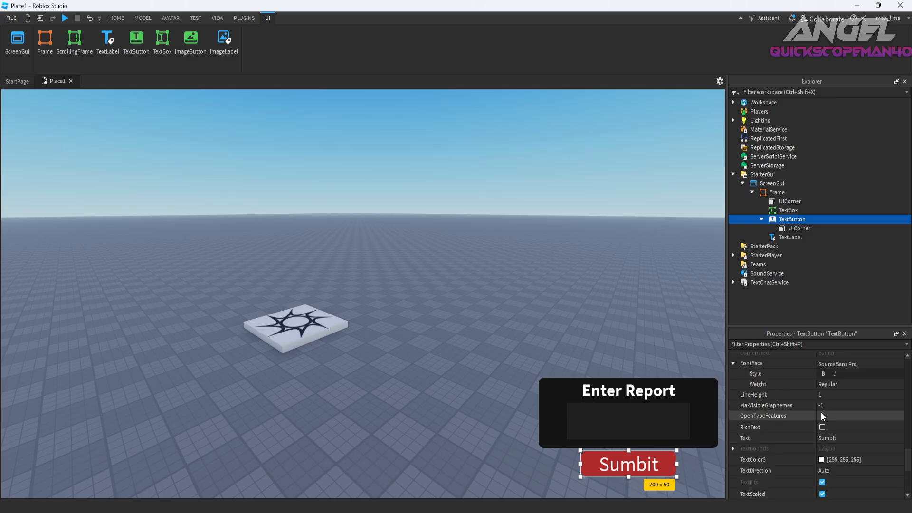
left_click(823, 374)
Change the title label's text to "Bug Report System - Enter Report".
left_click(648, 394)
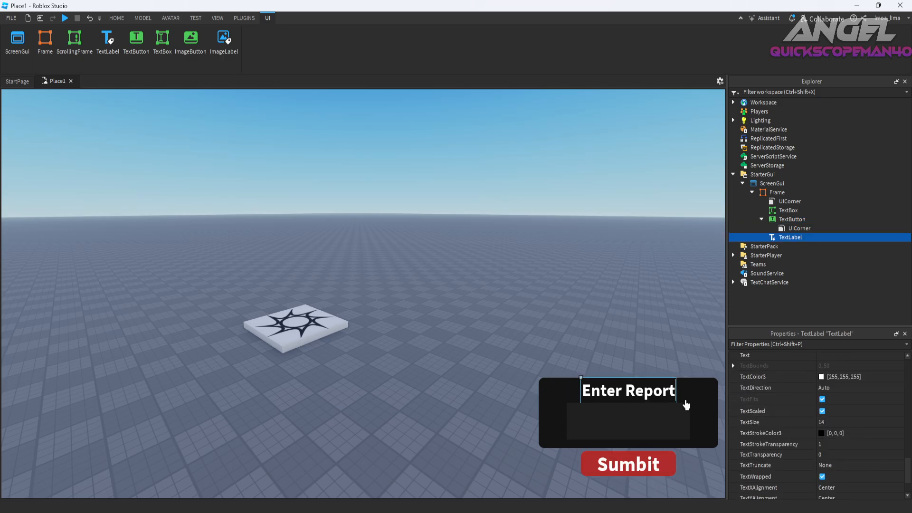
left_click_drag(582, 395, 674, 395)
type("B")
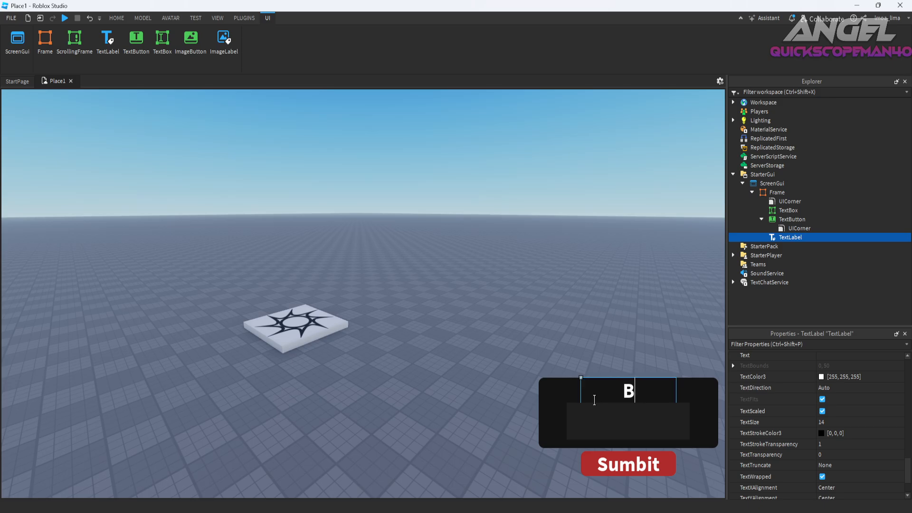
type("ug Report -")
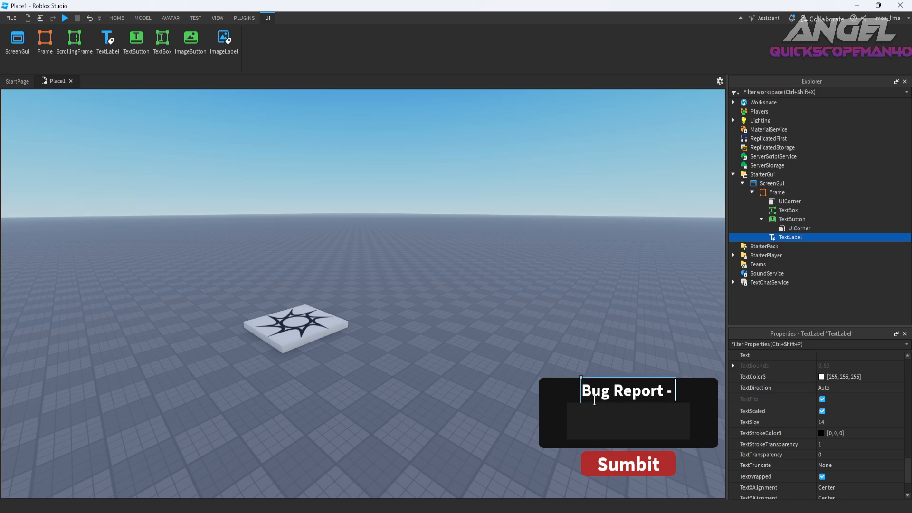
key("BackSpace")
type("s")
key("BackSpace")
type("System - E")
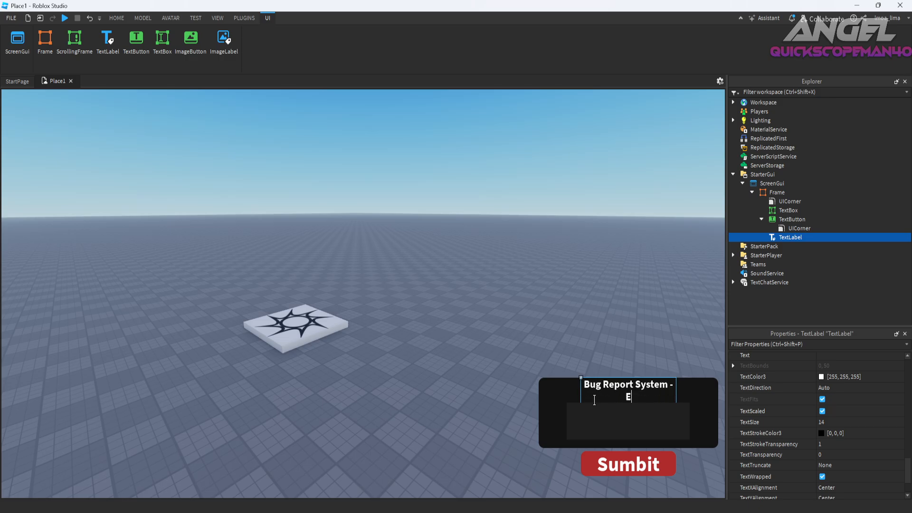
type("nter Report")
key("Return")
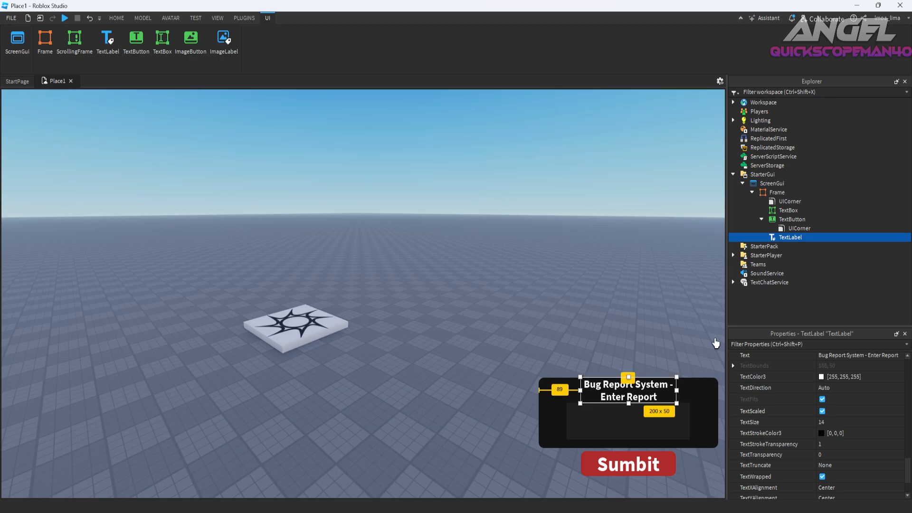
Widen the title label to about 361 x 50 and center it along the frame's upper edge.
left_click_drag(677, 390, 756, 392)
left_click_drag(581, 391, 551, 391)
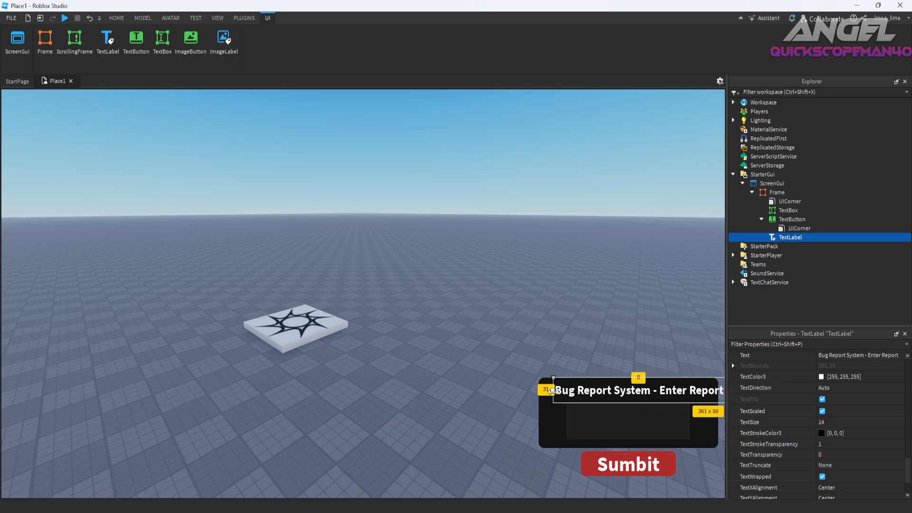
left_click_drag(620, 392, 609, 391)
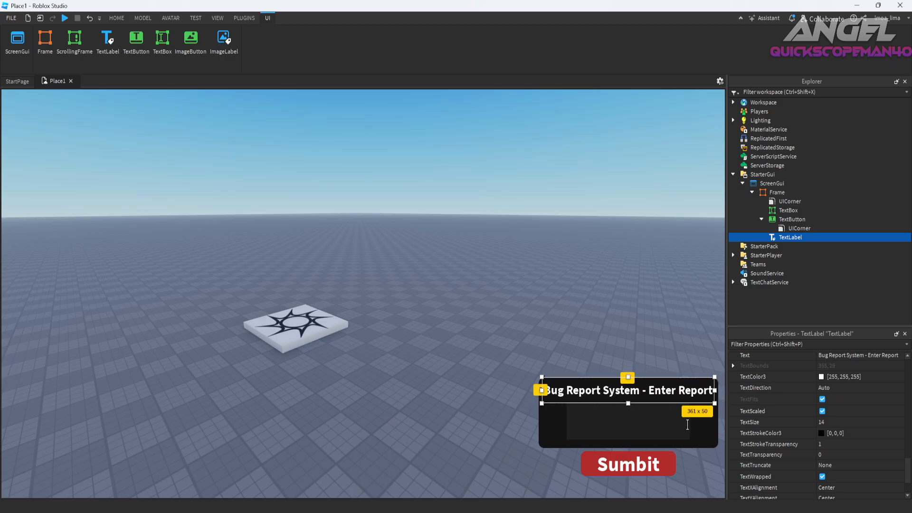
Make the text box's font bold and give it white [255, 255, 255] placeholder text reading "Enter Report".
left_click(709, 437)
left_click(782, 237)
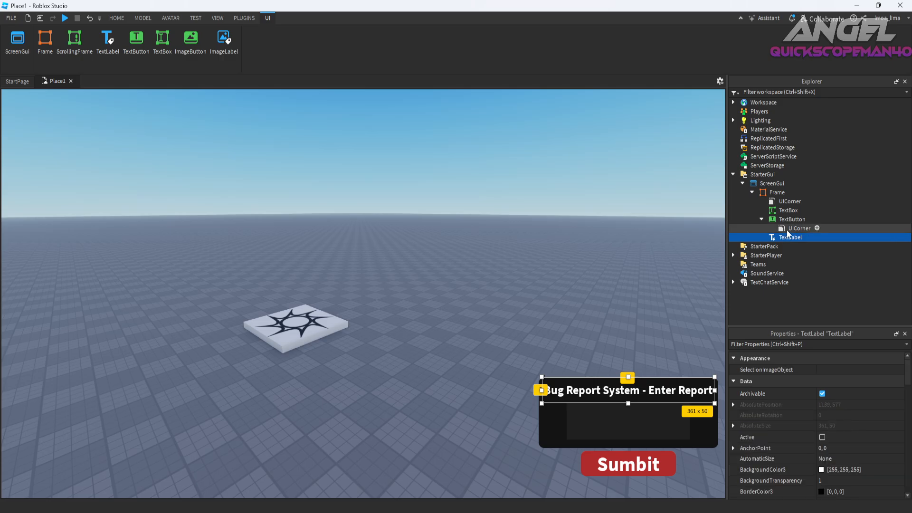
left_click(789, 219)
left_click(785, 210)
scroll(812, 438, "down", 5)
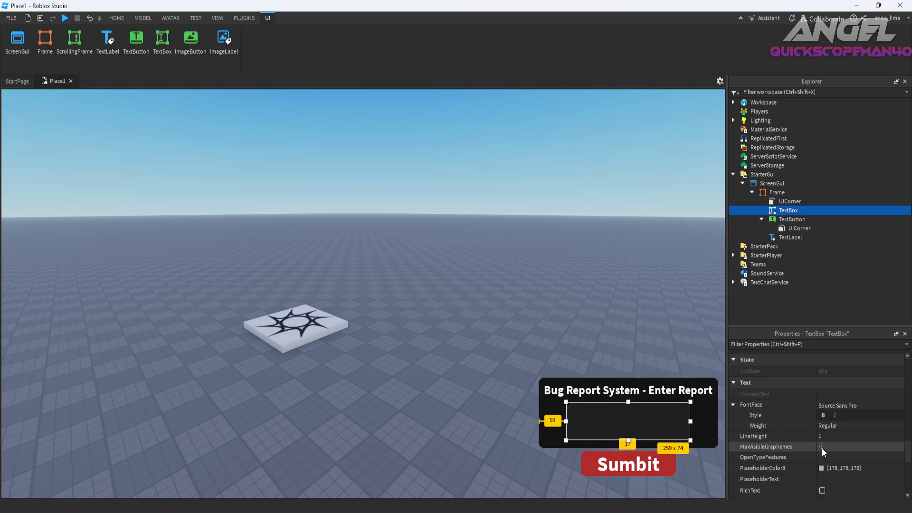
left_click(826, 469)
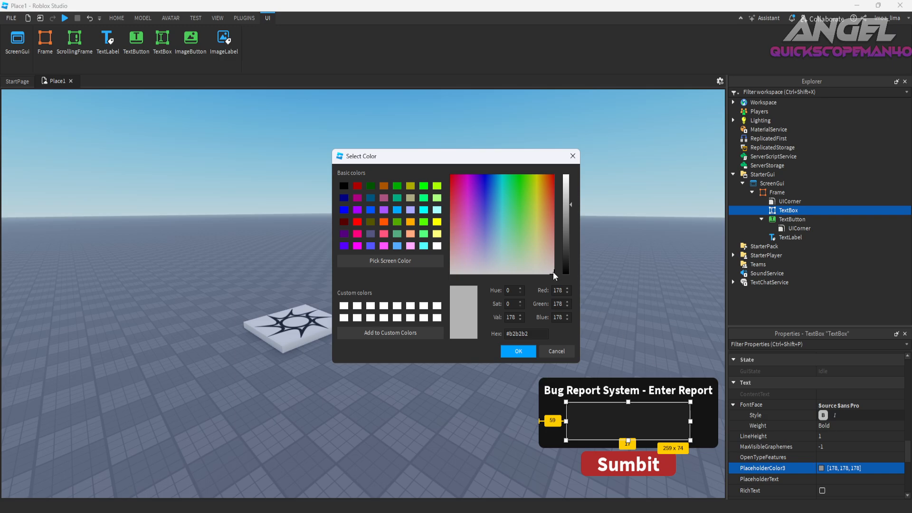
left_click_drag(565, 236, 565, 175)
left_click(518, 351)
left_click(838, 480)
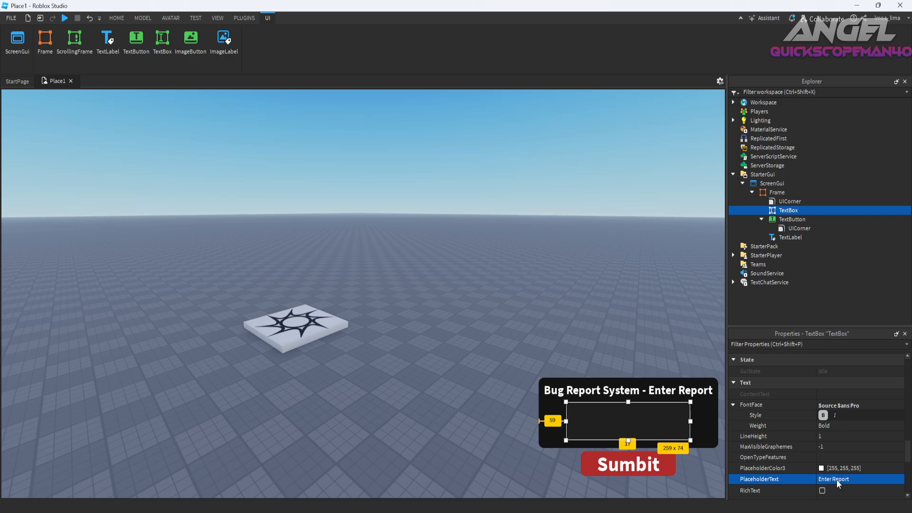
key("Return")
Set the text box's TextXAlignment to Left and its TextYAlignment to Top.
scroll(833, 472, "down", 3)
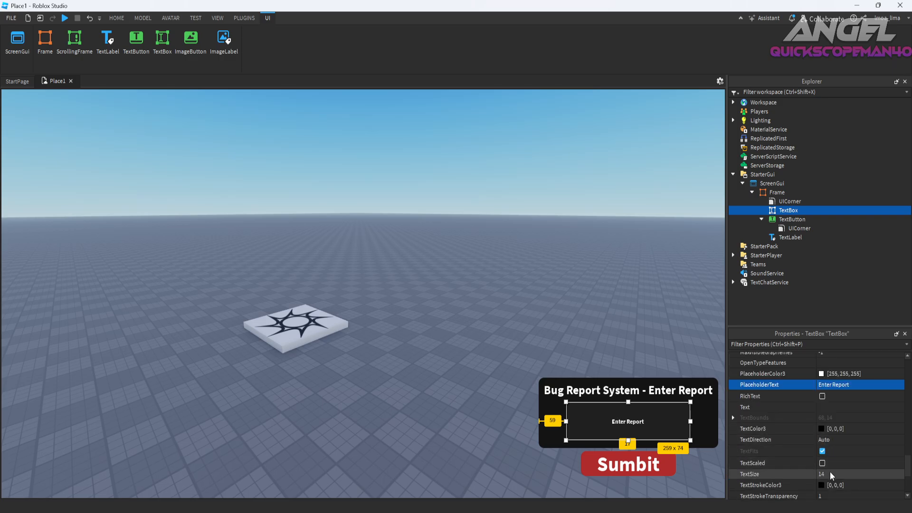
scroll(829, 475, "down", 3)
left_click(839, 445)
left_click(839, 461)
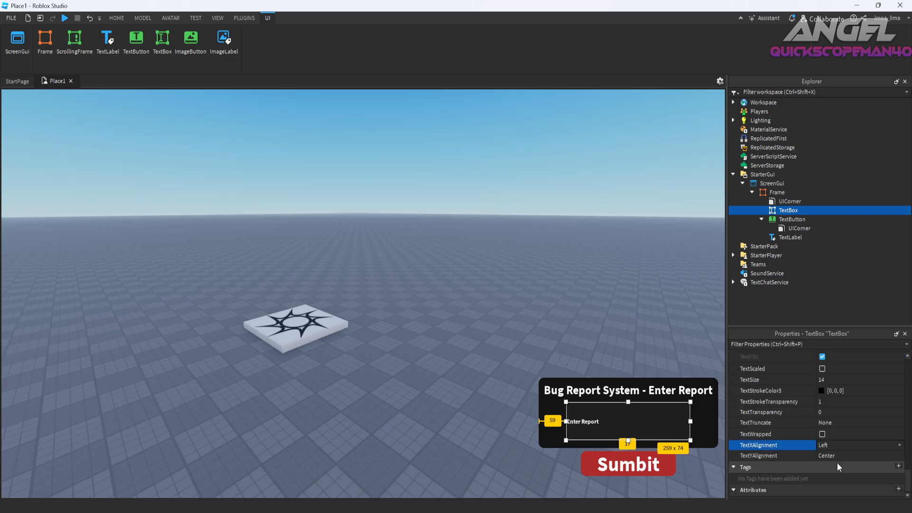
left_click(839, 447)
left_click(833, 472)
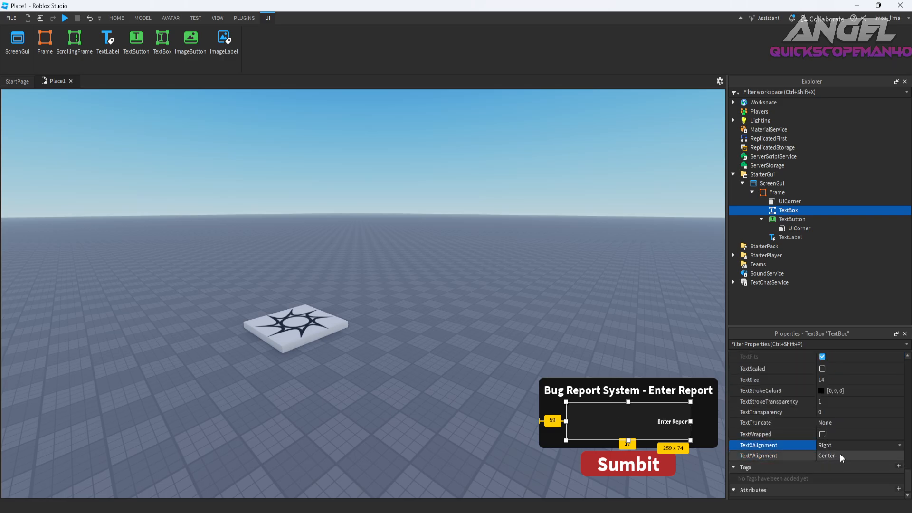
left_click(836, 447)
left_click(832, 461)
left_click(834, 456)
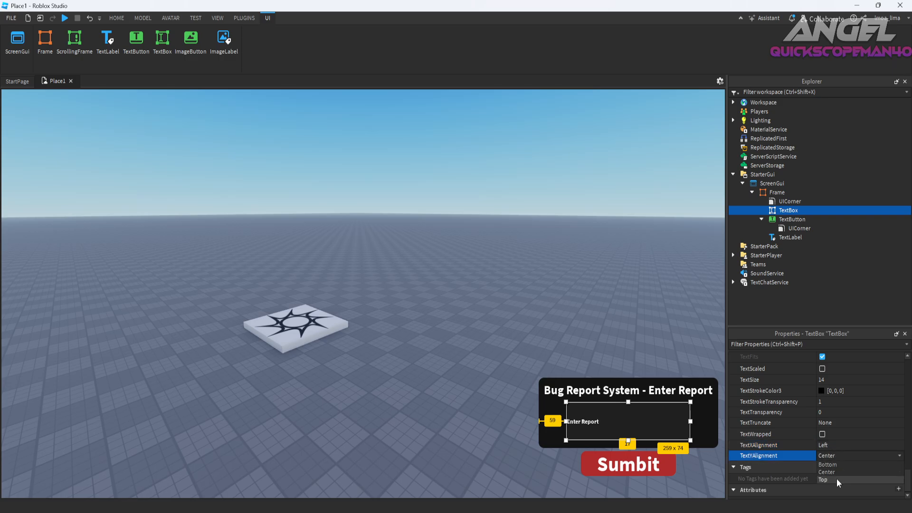
left_click(837, 479)
left_click(675, 394)
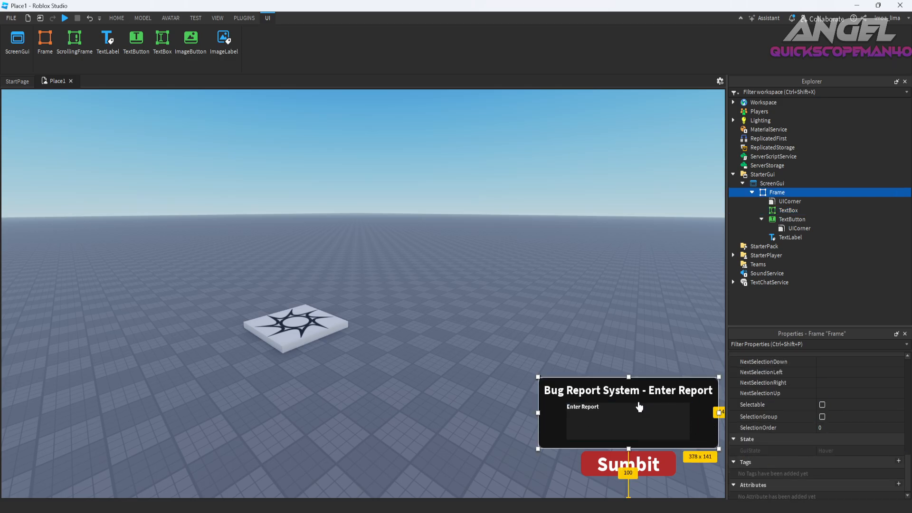
Set the text box's TextSize to 30.
left_click(791, 219)
left_click(784, 228)
left_click(780, 210)
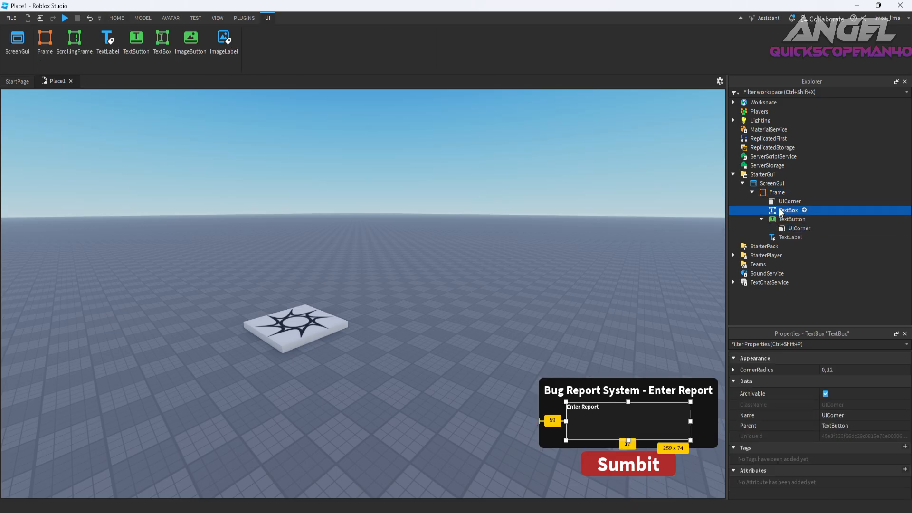
scroll(822, 464, "down", 15)
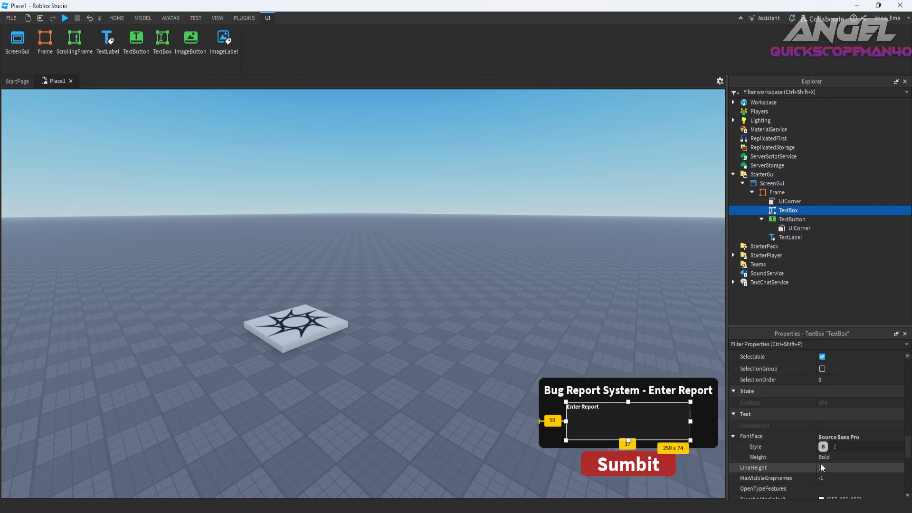
scroll(821, 466, "down", 5)
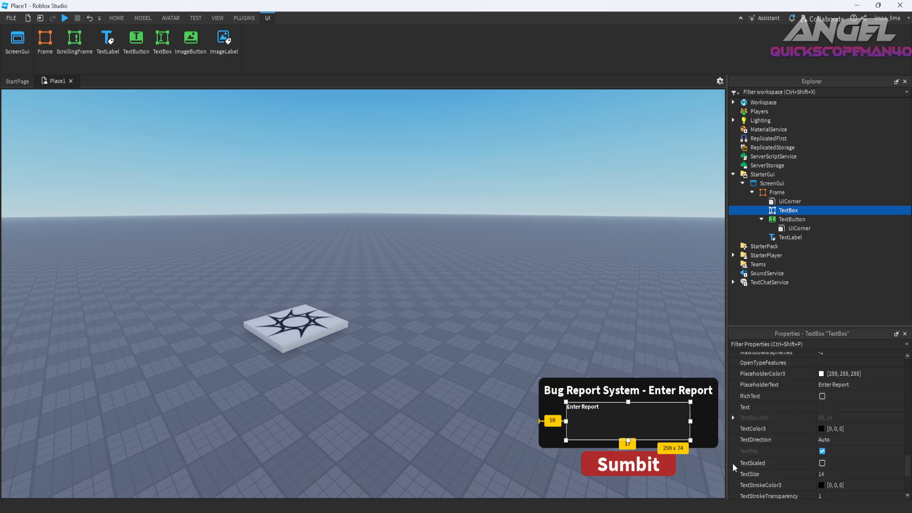
scroll(741, 460, "down", 4)
left_click(830, 380)
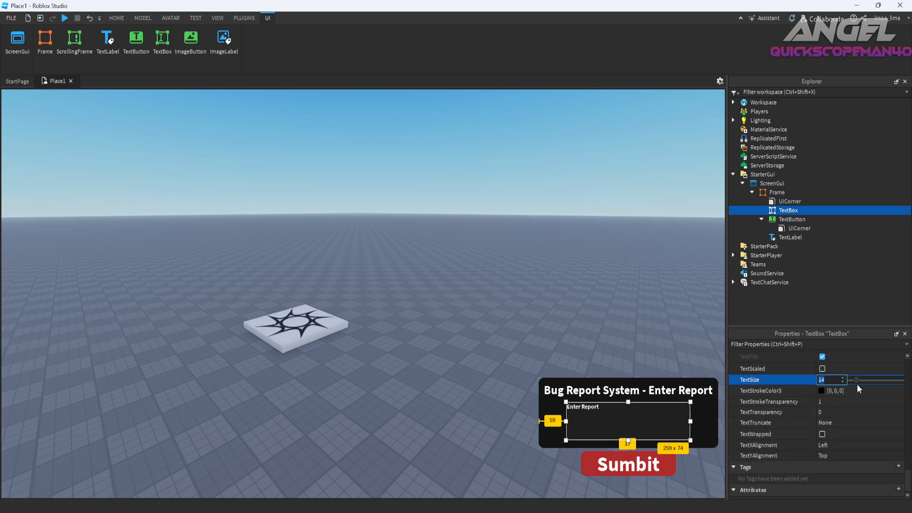
left_click_drag(858, 380, 865, 381)
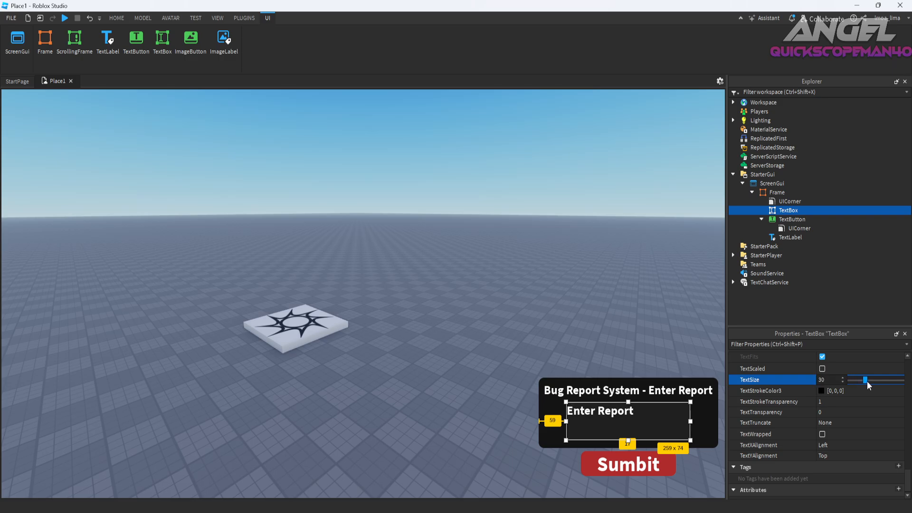
left_click(698, 442)
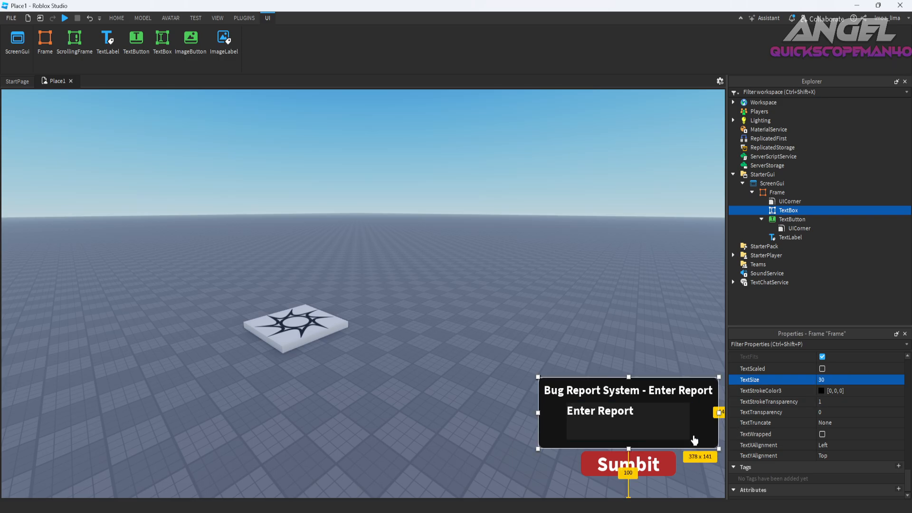
Insert a second frame inside the main frame and size it to about 276 x 74, covering the text box area.
left_click(788, 219)
left_click(785, 193)
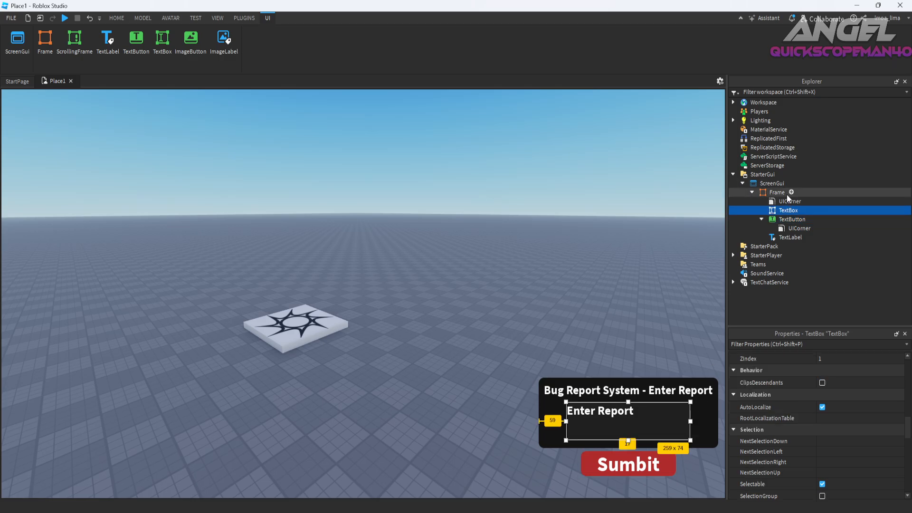
left_click(791, 193)
left_click(749, 255)
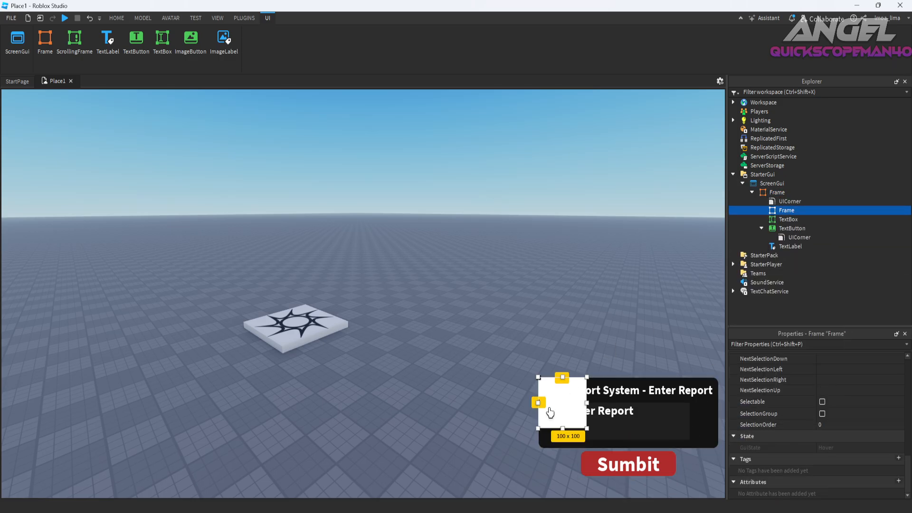
left_click_drag(558, 410, 577, 440)
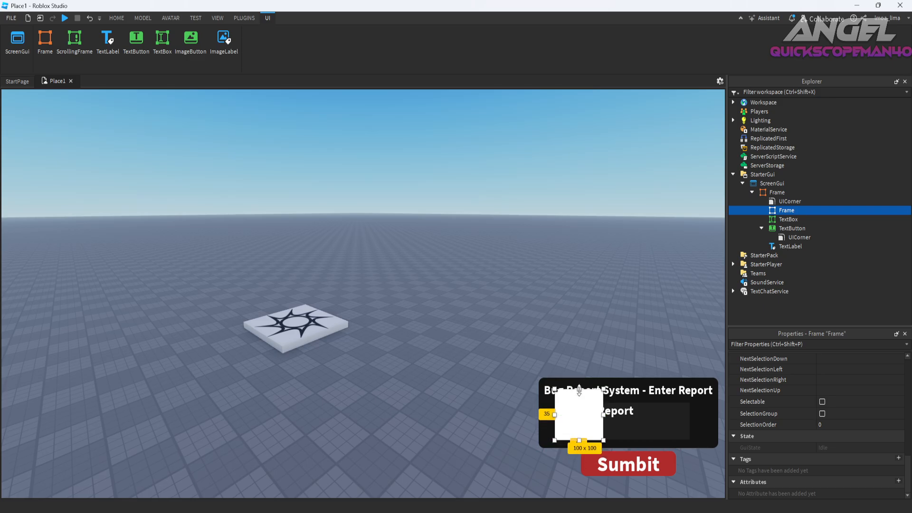
left_click_drag(579, 390, 692, 423)
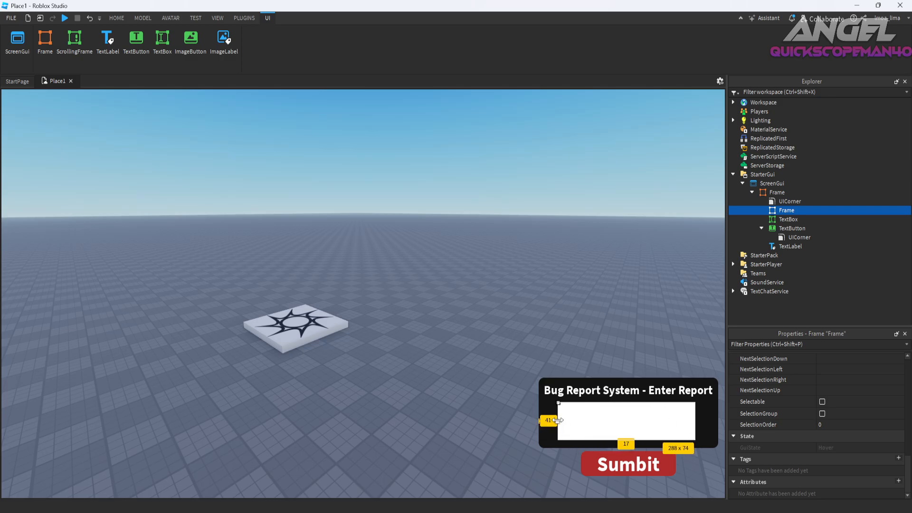
left_click_drag(559, 420, 568, 420)
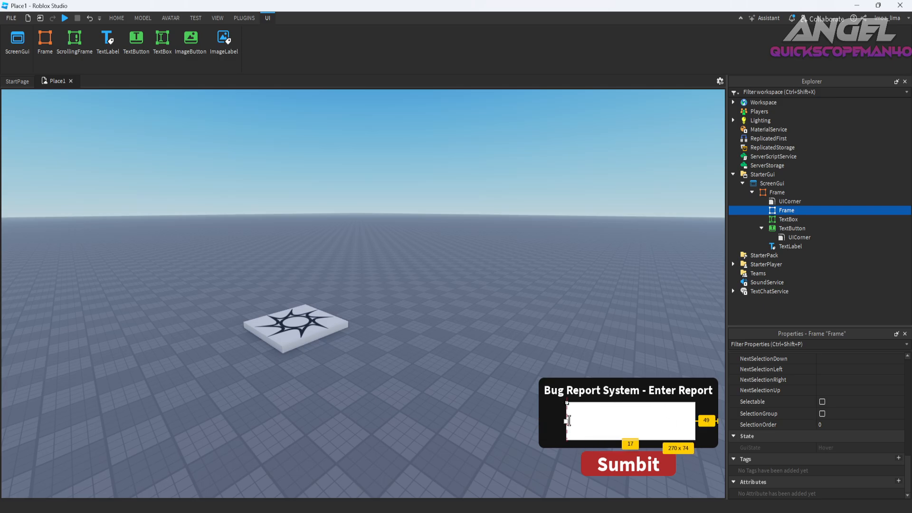
Set the text box's BackgroundTransparency to 1.
left_click(788, 220)
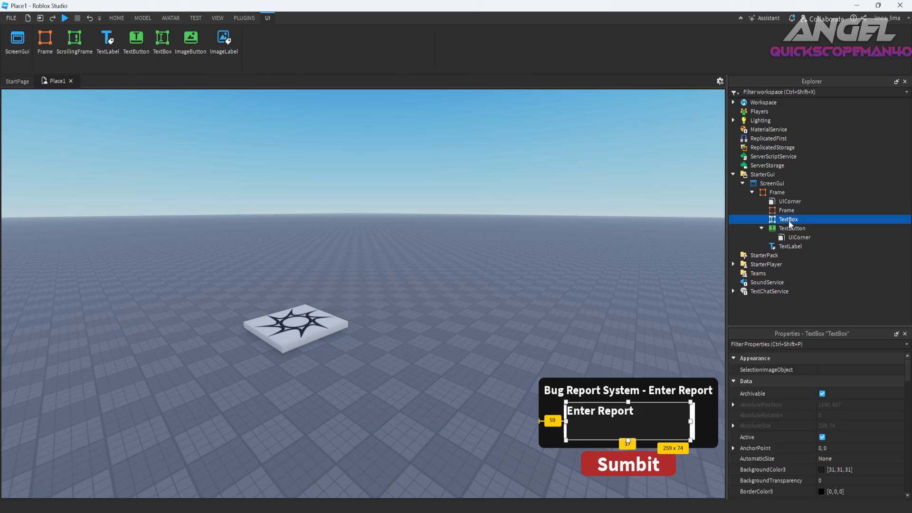
left_click(694, 420)
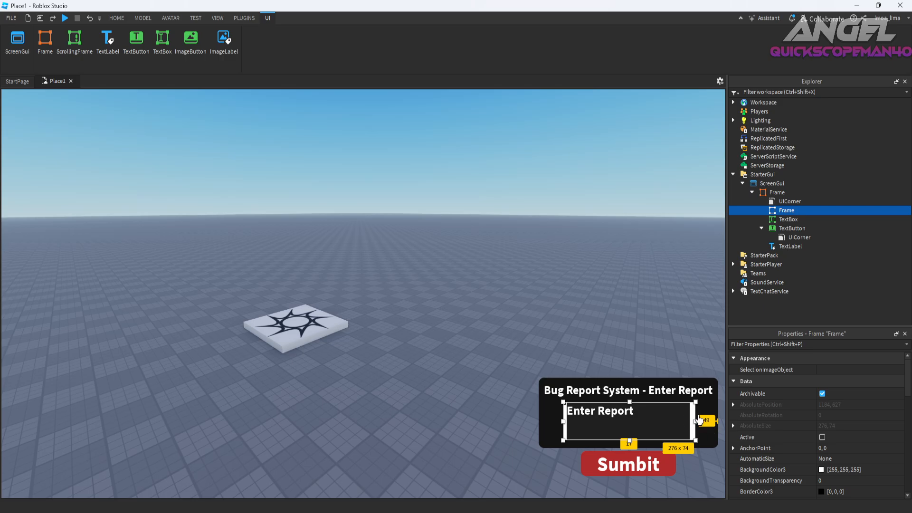
left_click(784, 220)
left_click(829, 479)
type("1, 31, 31")
Copy the text box's BackgroundColor3 value [31, 31, 31] to the inner frame's background color.
left_click(842, 472)
key("ctrl+c")
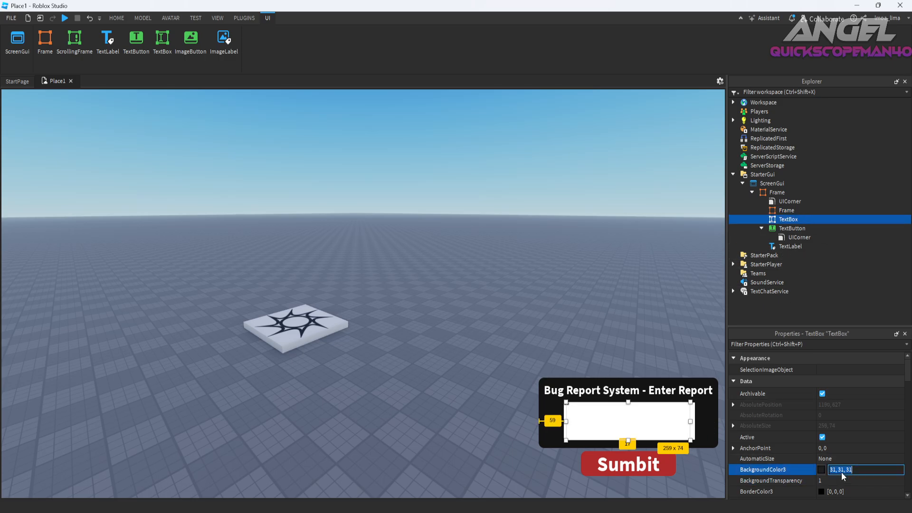
left_click(792, 228)
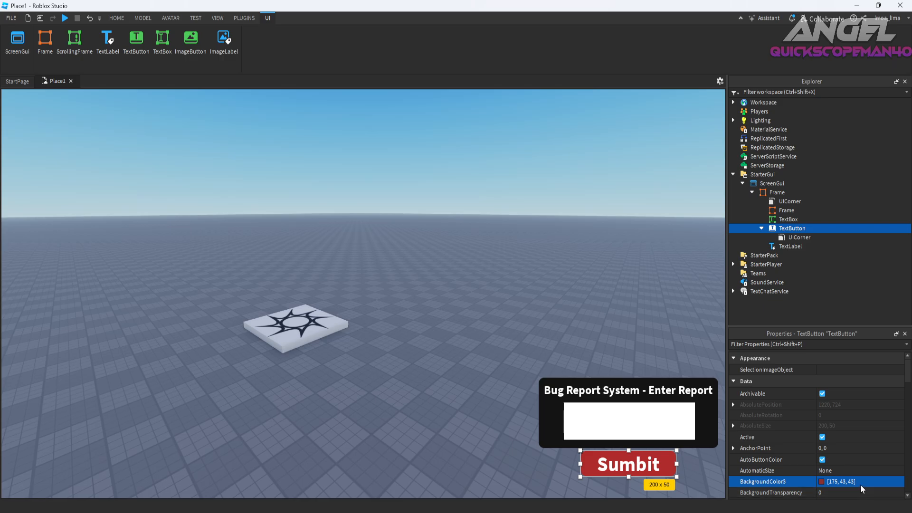
left_click(786, 211)
left_click(850, 470)
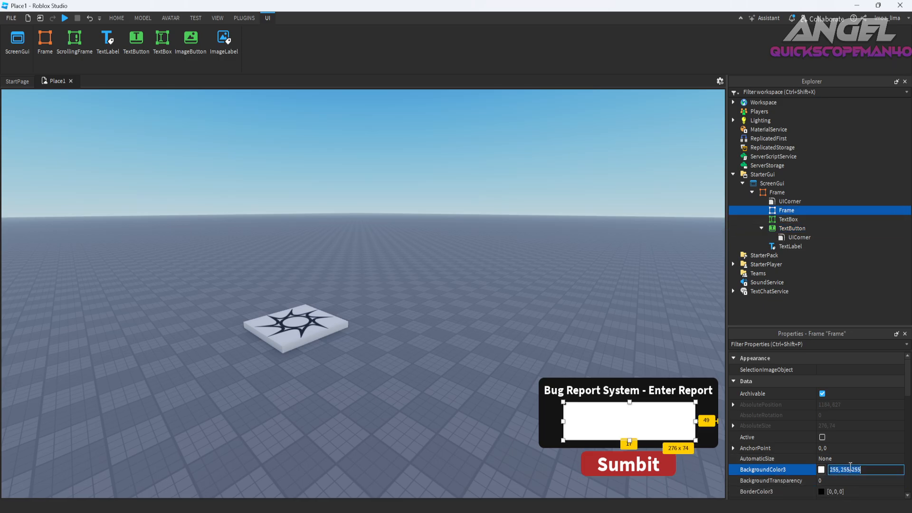
key("ctrl+v")
key("Return")
left_click(620, 418)
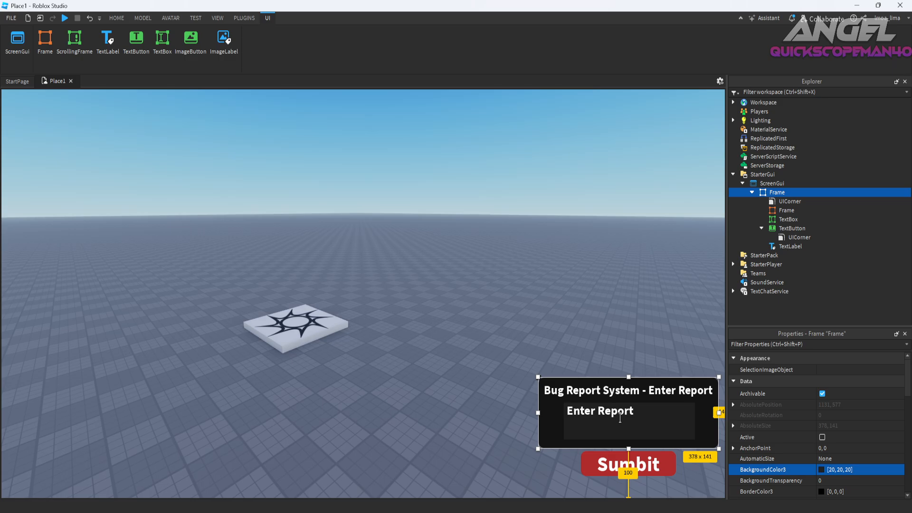
Enter the sample report "My report and issue is that ts sucks and allat" in the text box.
left_click(785, 220)
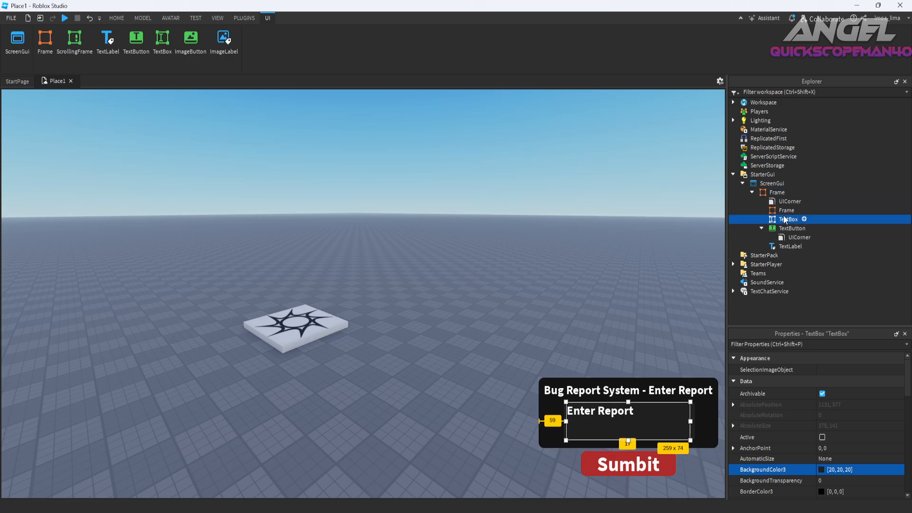
left_click(633, 412)
key("ctrl+a")
type("My")
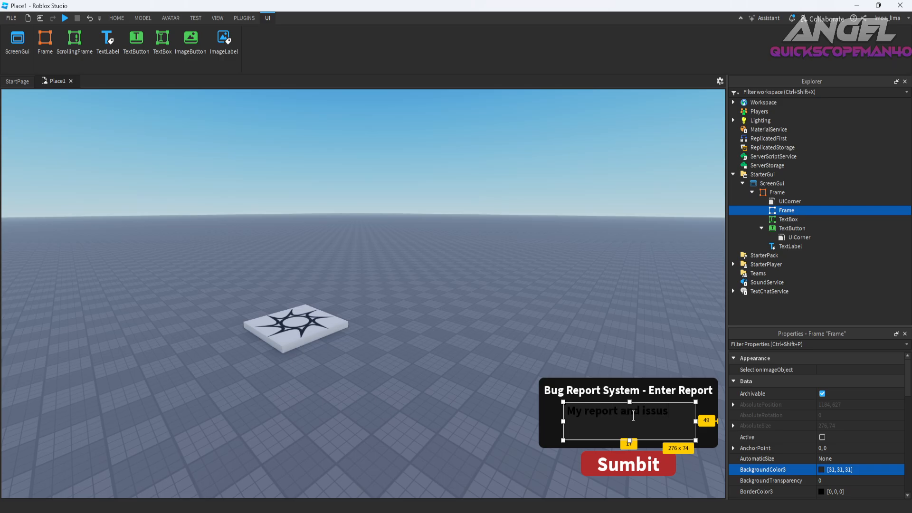
type("that ")
type("ts")
type(" sucks and is bad")
key("Return")
Toggle the text box's TextScaled on and off again so that TextWrapped is enabled.
scroll(830, 455, "down", 8)
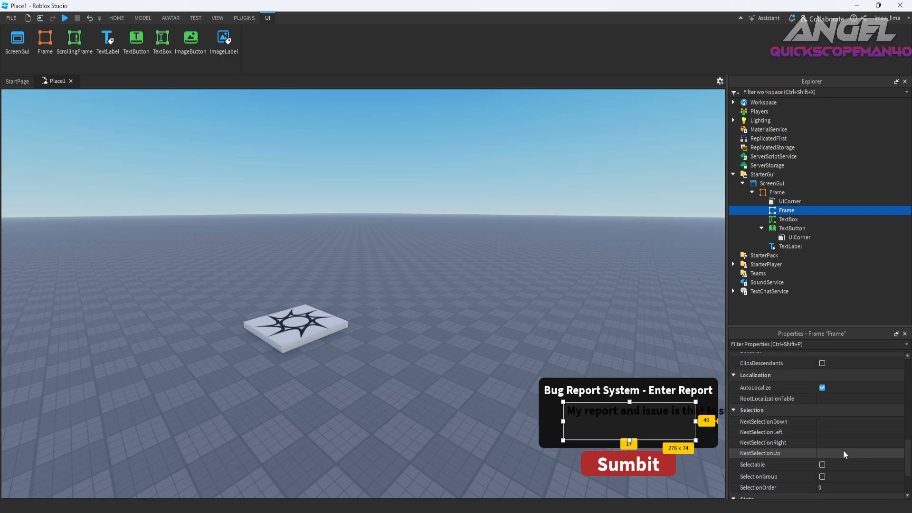
scroll(836, 456, "up", 6)
left_click(788, 219)
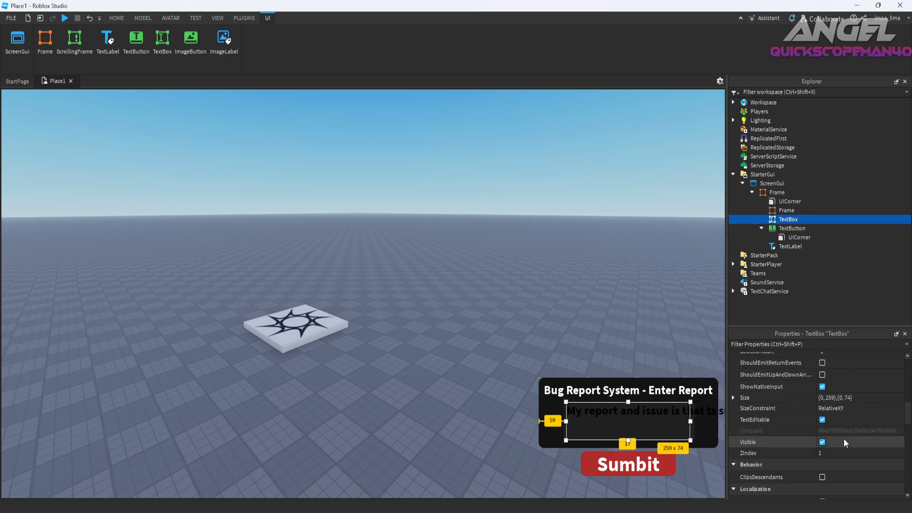
scroll(843, 438, "down", 3)
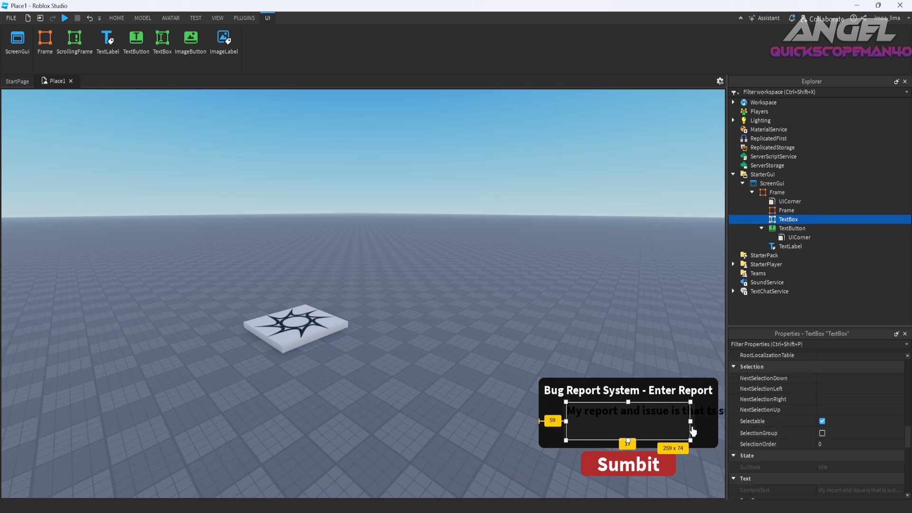
scroll(786, 448, "down", 5)
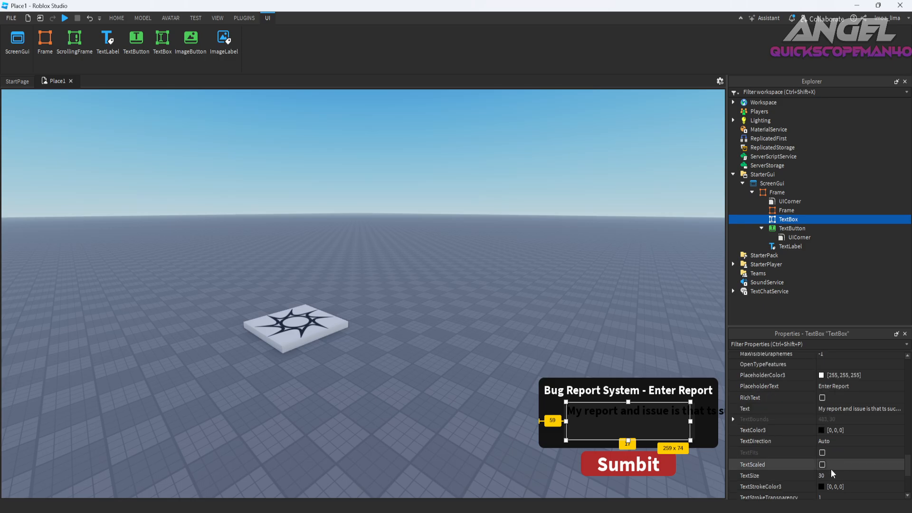
left_click(832, 465)
left_click(833, 465)
left_click(844, 465)
left_click(844, 465)
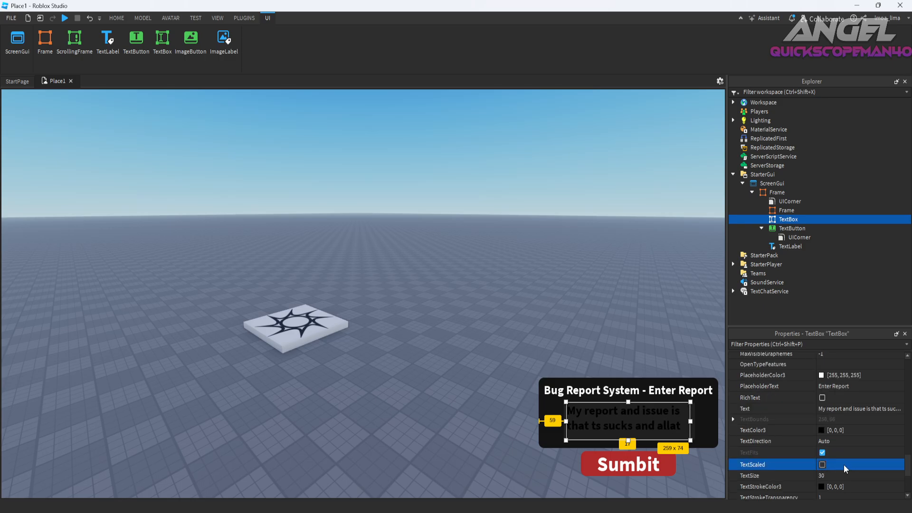
scroll(843, 465, "down", 3)
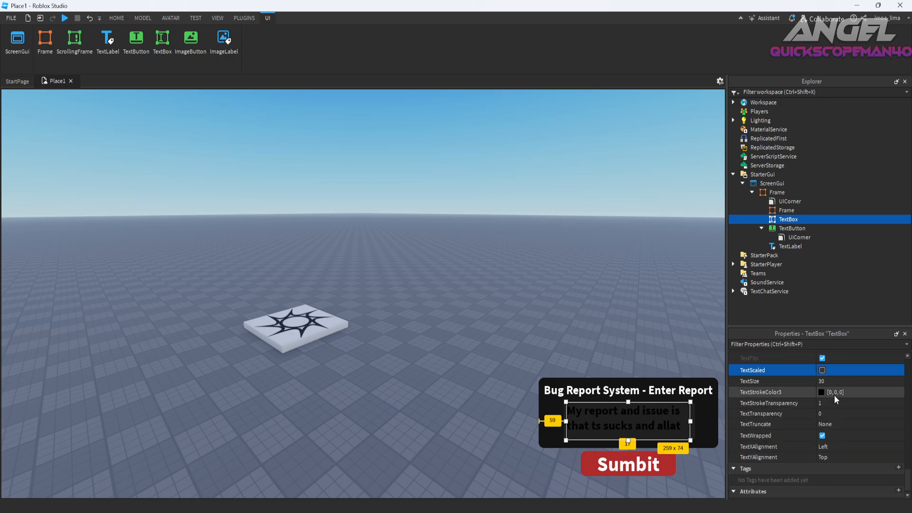
Set the text box's TextSize to 20.
scroll(825, 445, "up", 2)
left_click(831, 444)
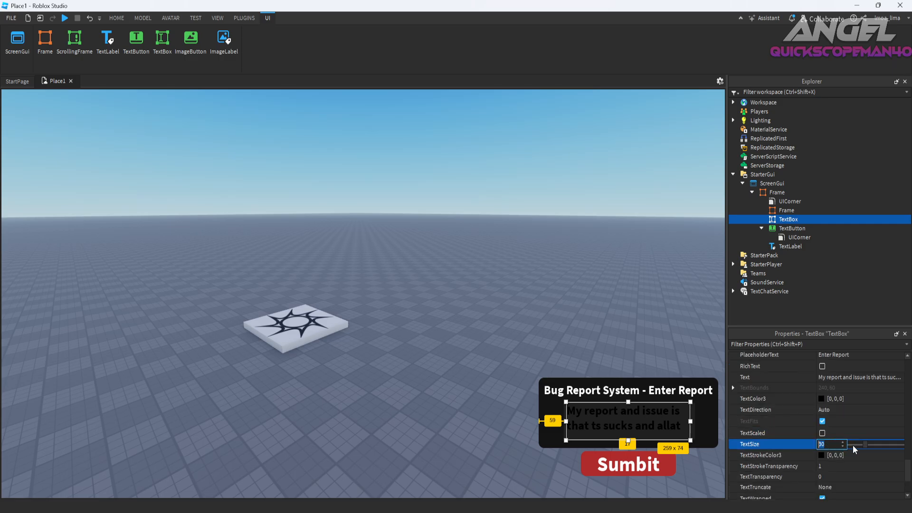
left_click_drag(864, 445, 860, 447)
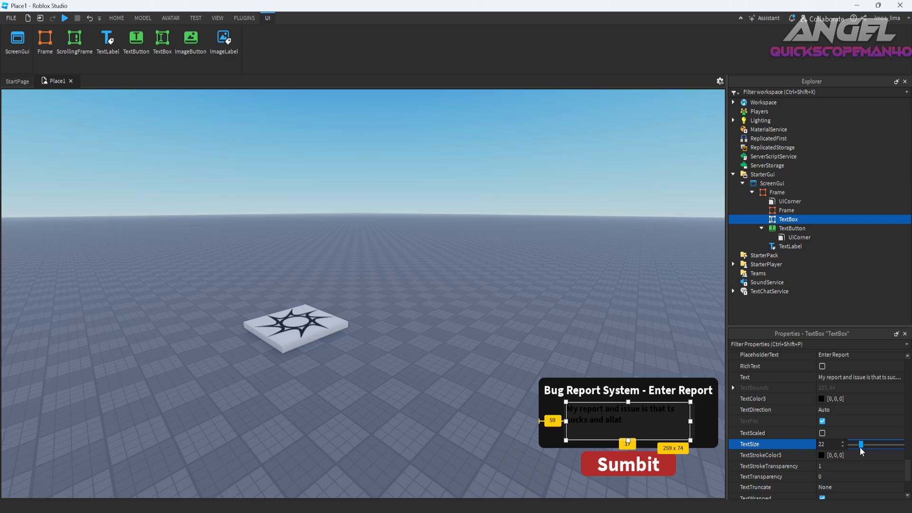
Change the text box's TextColor3 to white [255, 255, 255].
left_click(790, 229)
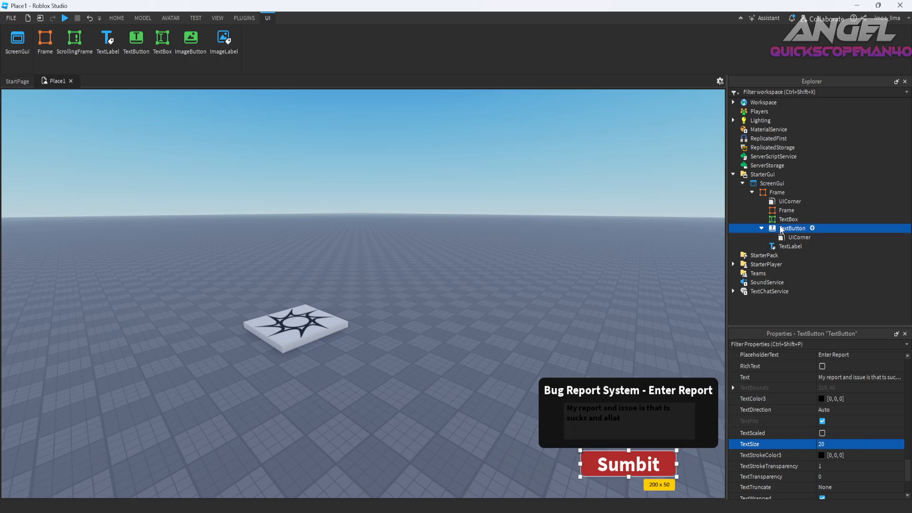
left_click(784, 220)
left_click(821, 462)
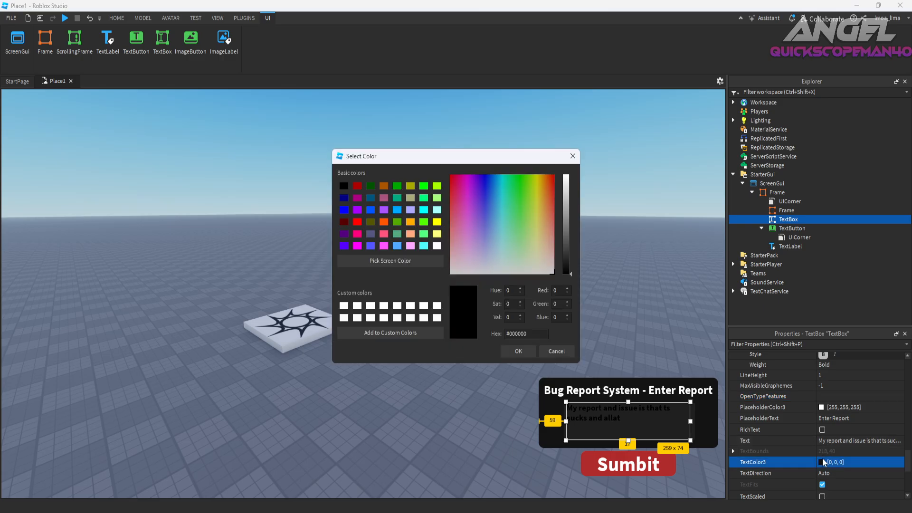
left_click(552, 273)
left_click(519, 351)
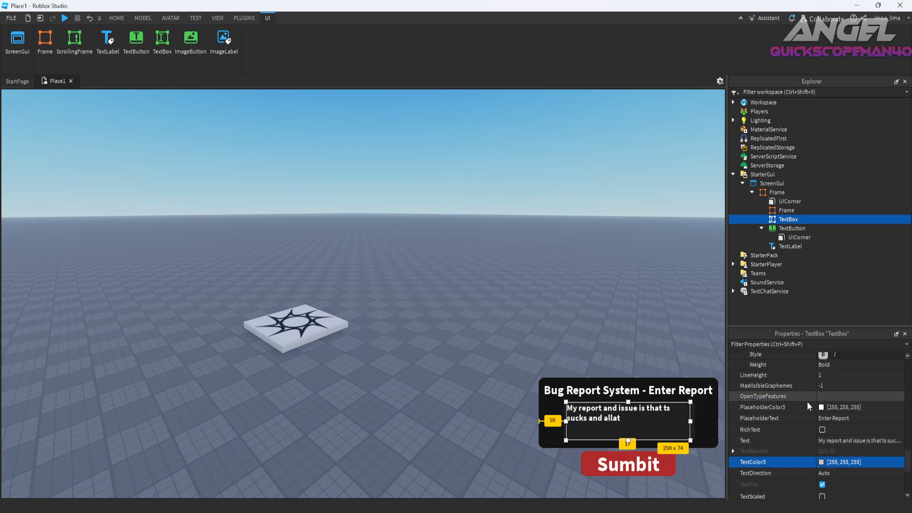
Replace the sample report with a long string of random capital letters to test wrapping, and clear the text box's text.
left_click(833, 441)
key("BackSpace")
left_click(840, 442)
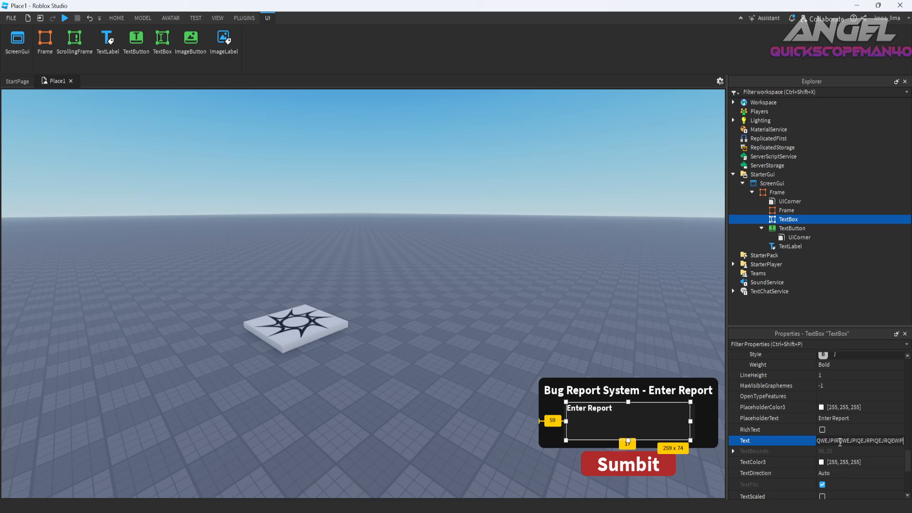
type("DSAPKJDASOUDJASPIJQEPIRQWEJPIRQWEJPIQEJRPIQEJRQEWIPJEQWPIJEQWPIRWQEJWRWQEO")
key("Return")
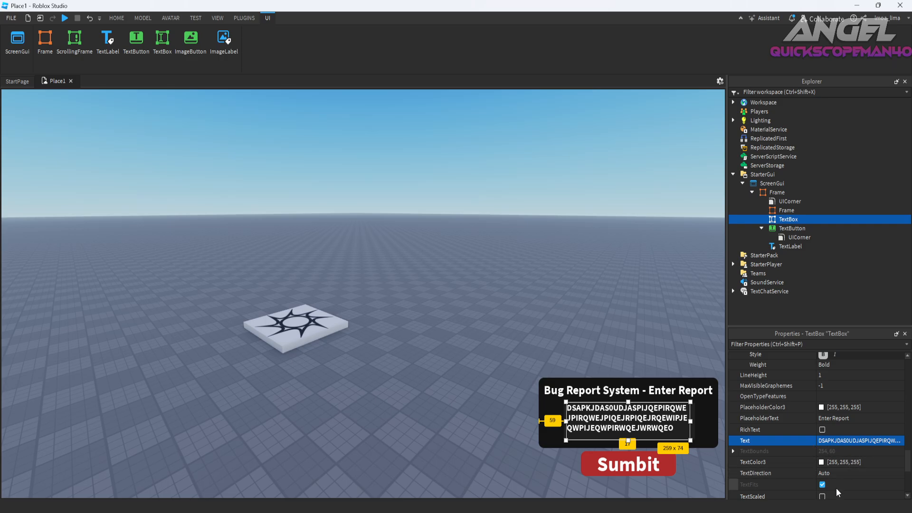
key("BackSpace")
key("Return")
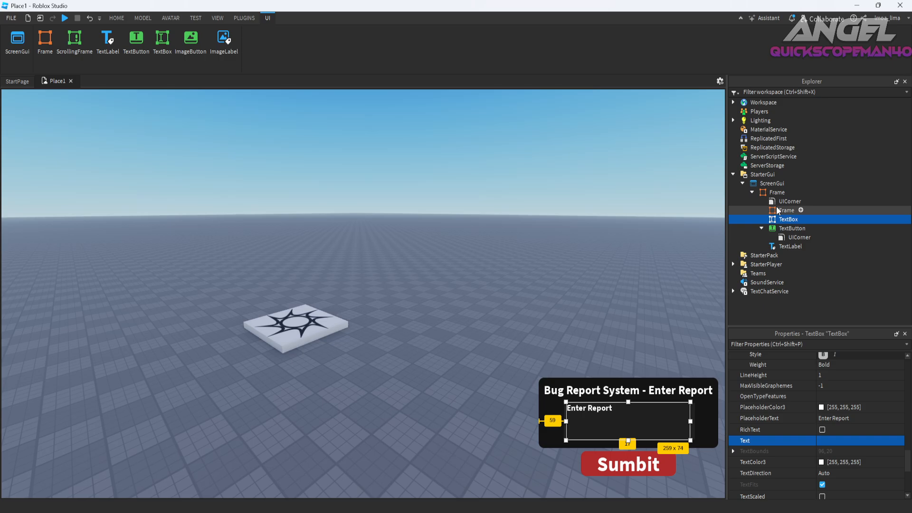
Rename the inner frame behind the text box to BackgroundFrame.
left_click(774, 211)
right_click(773, 211)
left_click(804, 70)
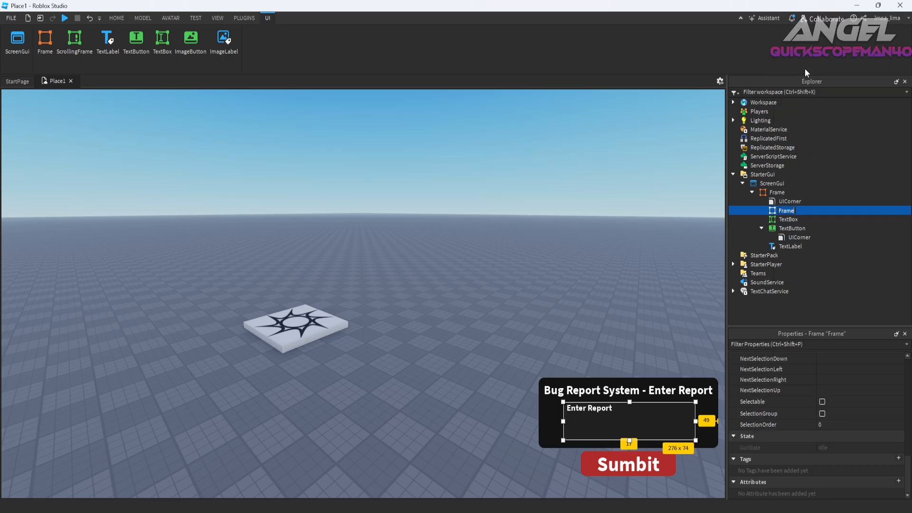
type("BackgroundFrame")
key("Return")
Rename the outer frame under ScreenGui to Mainframe.
left_click(776, 193)
right_click(776, 192)
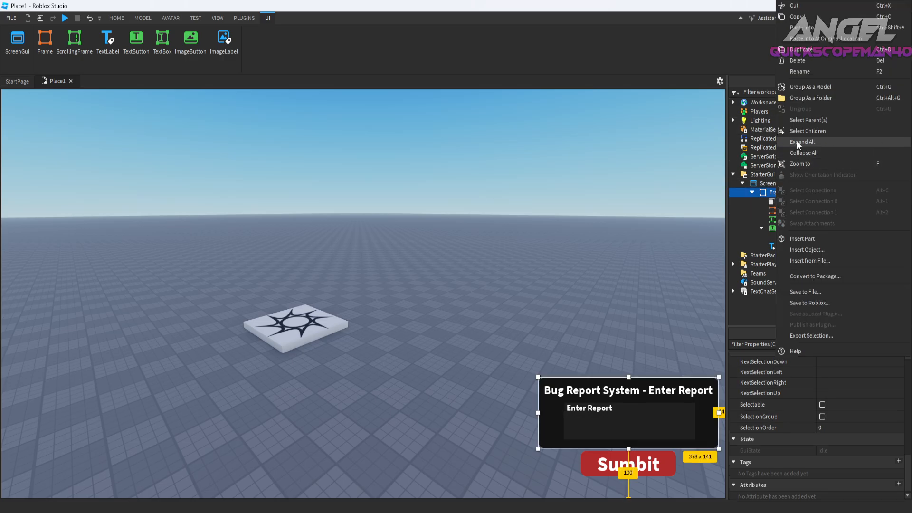
left_click(808, 73)
type("Mao")
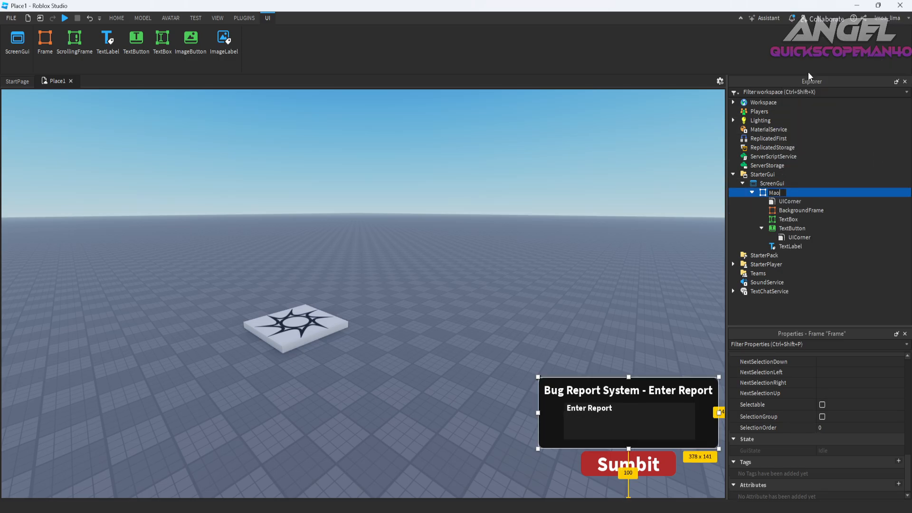
key("BackSpace")
type("inframe")
key("Return")
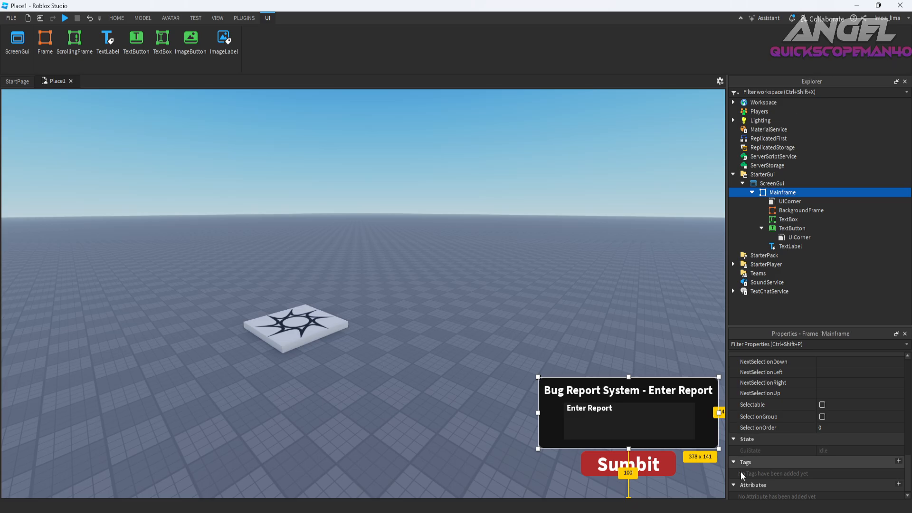
Shrink the submit button below the frame to about 136 x 34.
left_click(662, 468)
left_click_drag(628, 478, 629, 471, "shift")
left_click(800, 237)
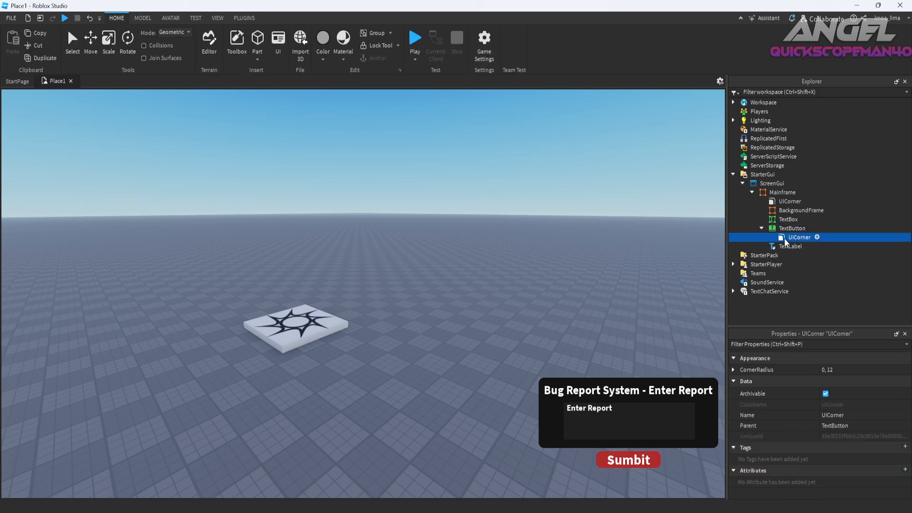
left_click(850, 370)
Set the submit button's BackgroundColor3 to green [111, 175, 96].
left_click(792, 228)
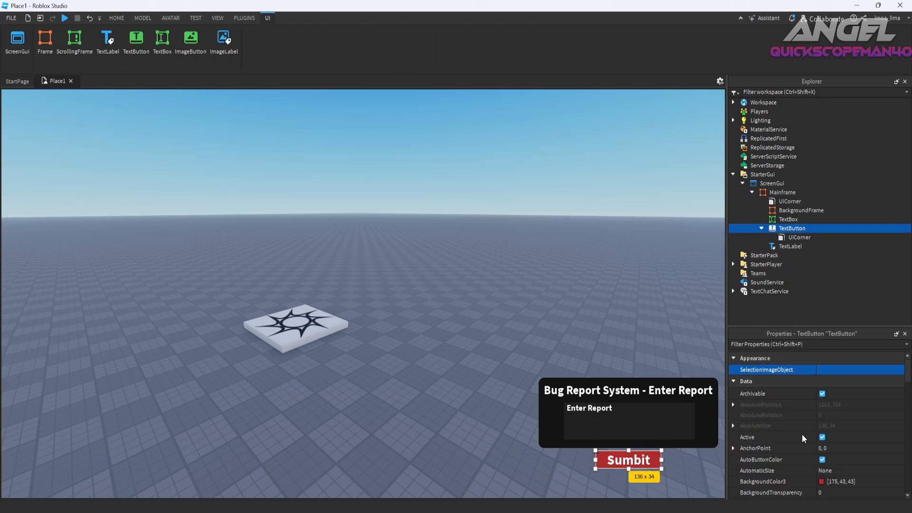
scroll(801, 434, "down", 3)
left_click(821, 419)
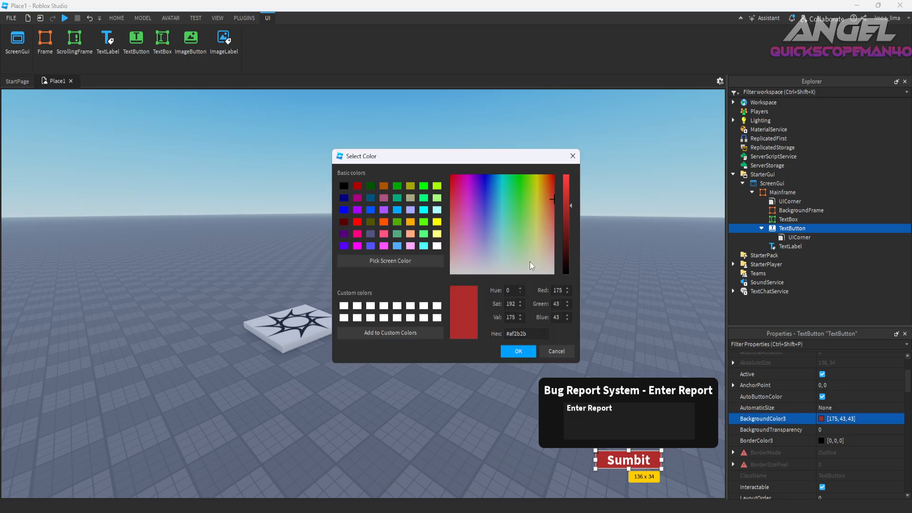
left_click_drag(529, 196, 522, 218)
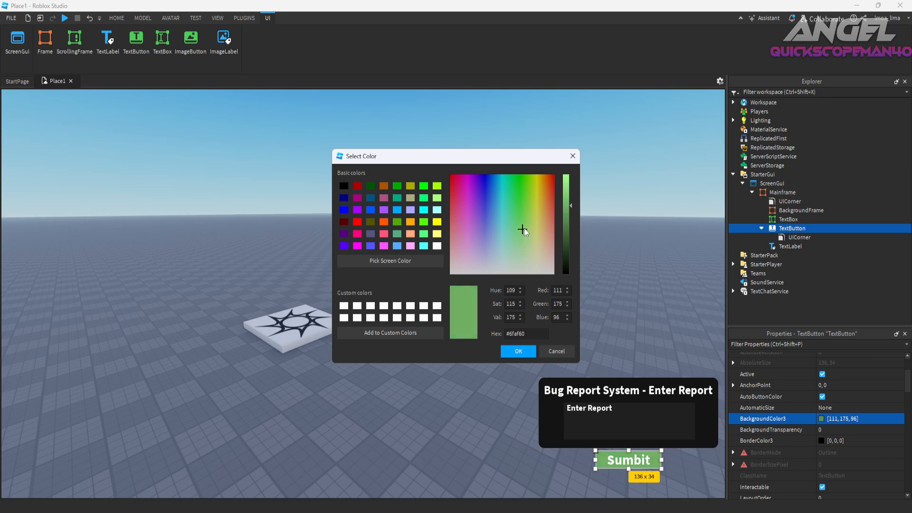
left_click(507, 354)
Copy Mainframe's UICorner and paste it into BackgroundFrame.
left_click(781, 220)
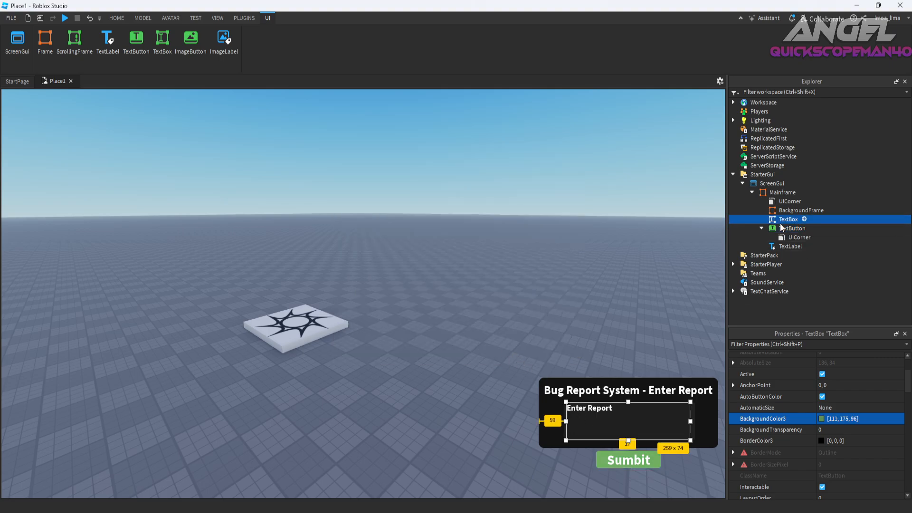
left_click(784, 213)
left_click(784, 228)
left_click(781, 200)
key("ctrl+c")
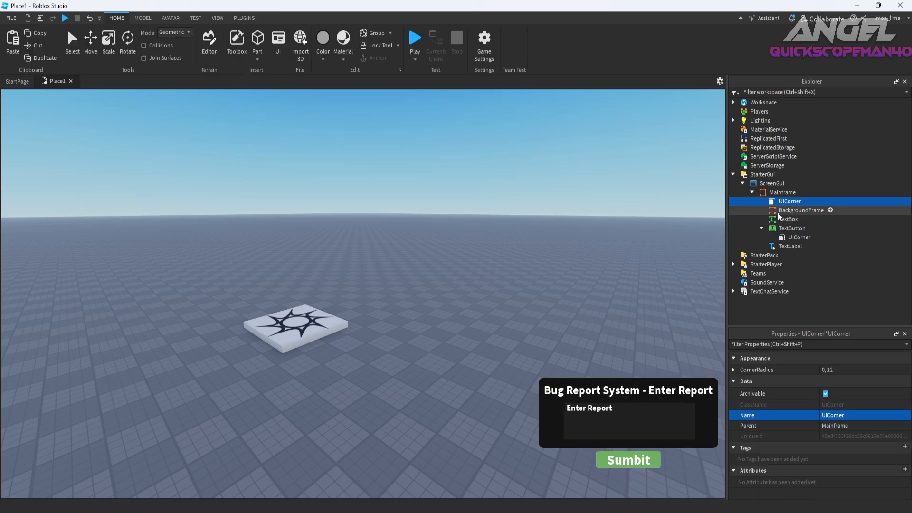
right_click(777, 212)
left_click(802, 38)
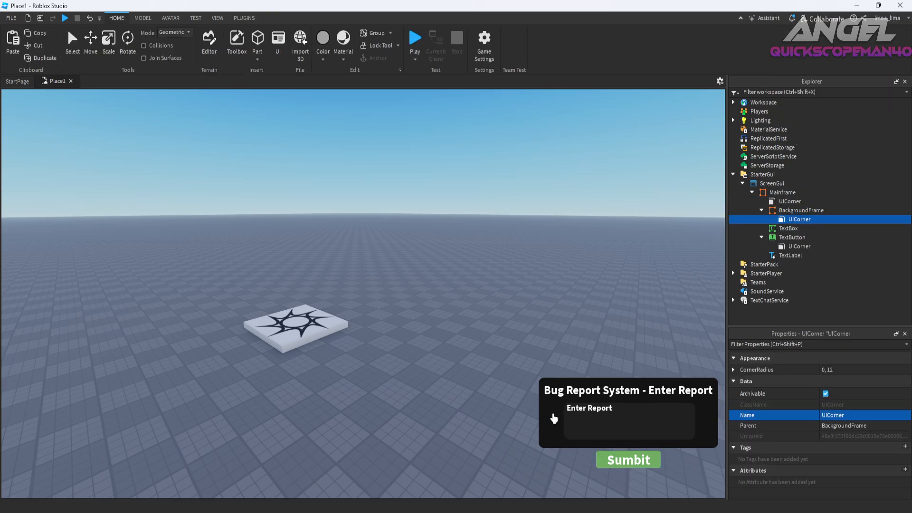
Lower the upper edge of the text box to make it about 259 x 68.
left_click(617, 414)
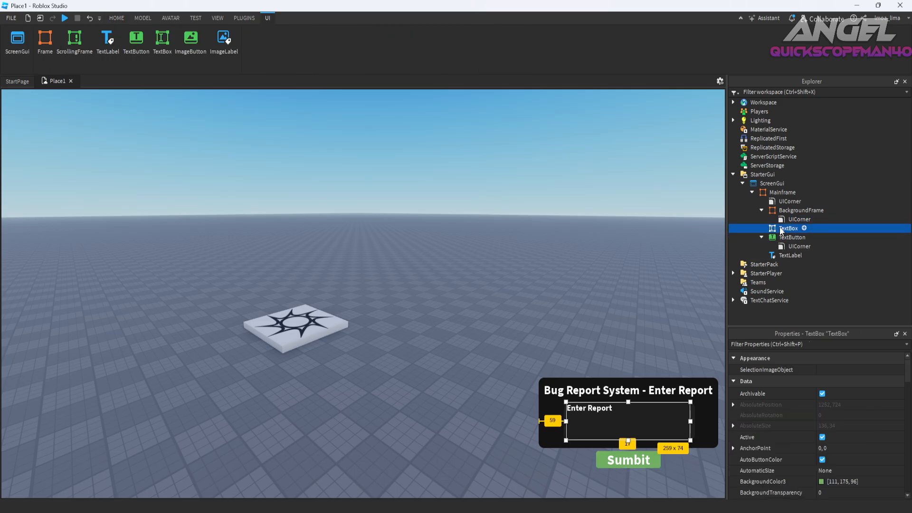
left_click_drag(628, 403, 627, 407)
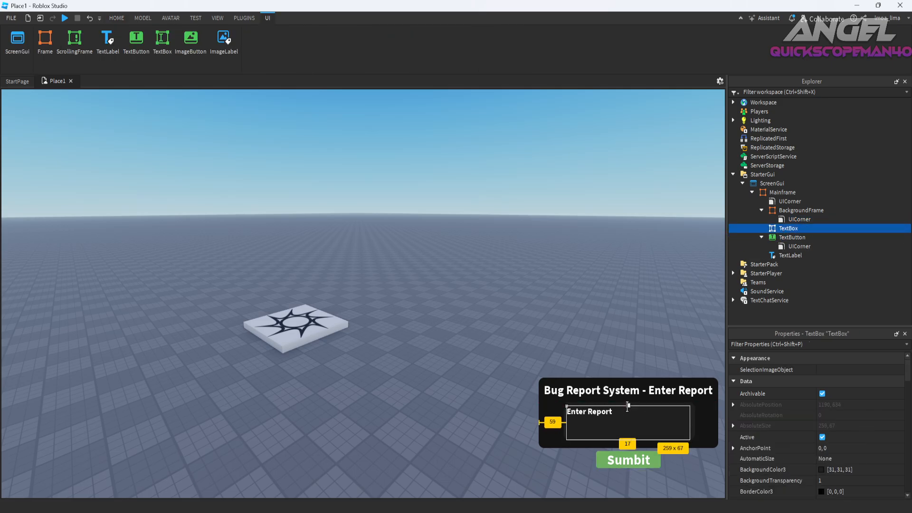
left_click(545, 408)
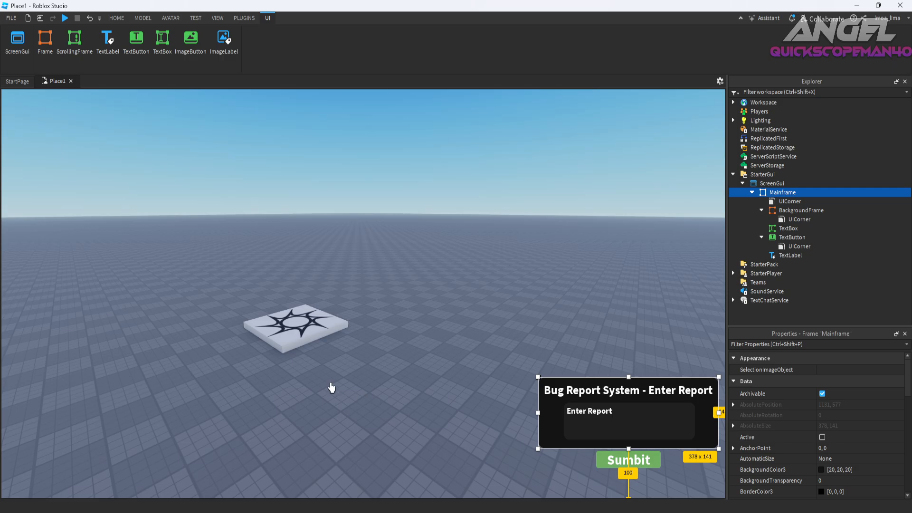
Move the title label out of Mainframe and try moving the text box and BackgroundFrame upward.
left_click_drag(589, 399, 261, 435)
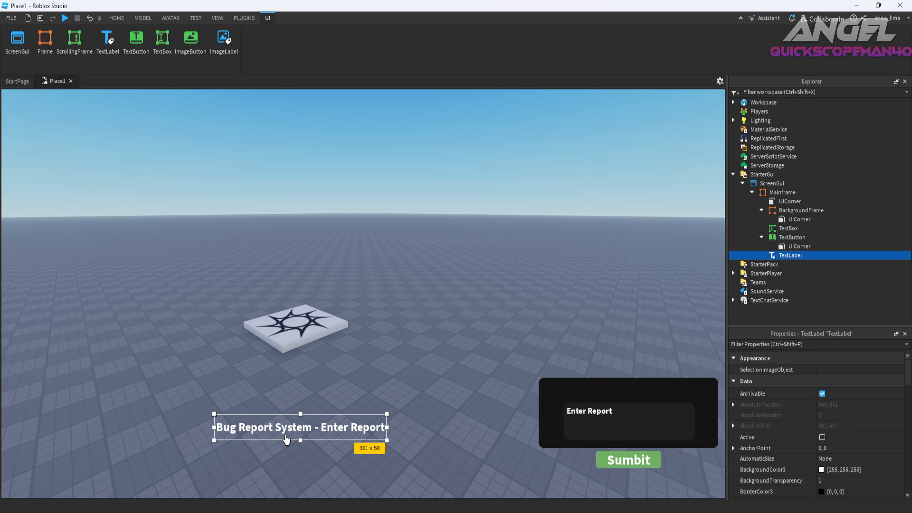
left_click(792, 237)
left_click(788, 228)
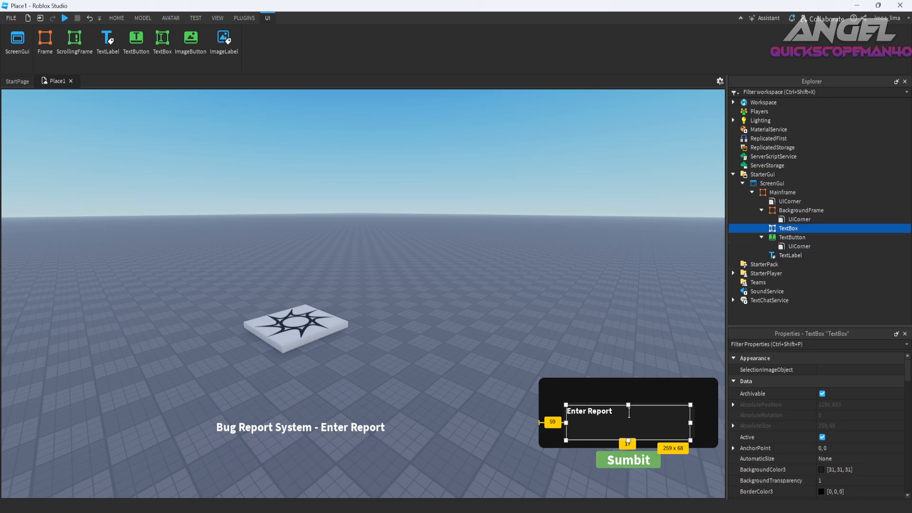
left_click(799, 210, "ctrl")
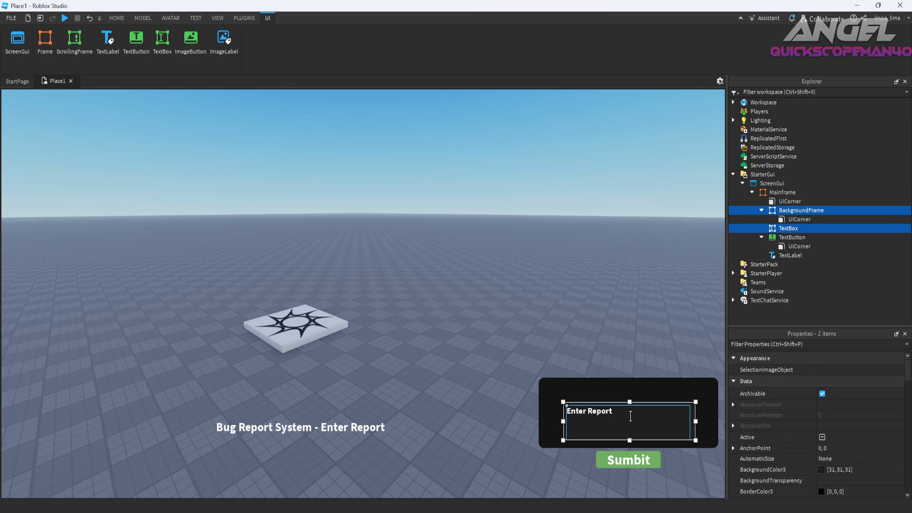
left_click_drag(631, 416, 631, 395)
left_click(551, 435)
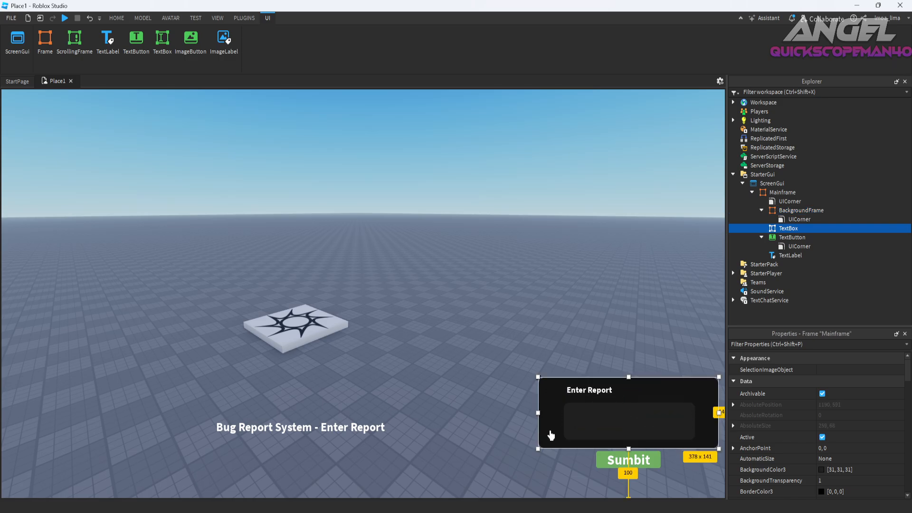
left_click(592, 430)
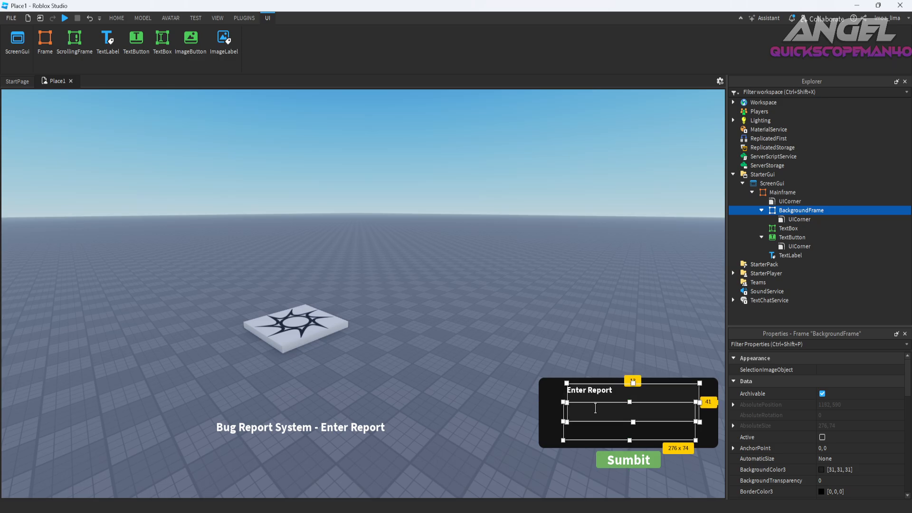
left_click_drag(595, 408, 595, 407)
left_click(556, 436)
Undo the text box and BackgroundFrame moves and put the title label back at the top of Mainframe.
key("ctrl+z")
key("ctrl+z")
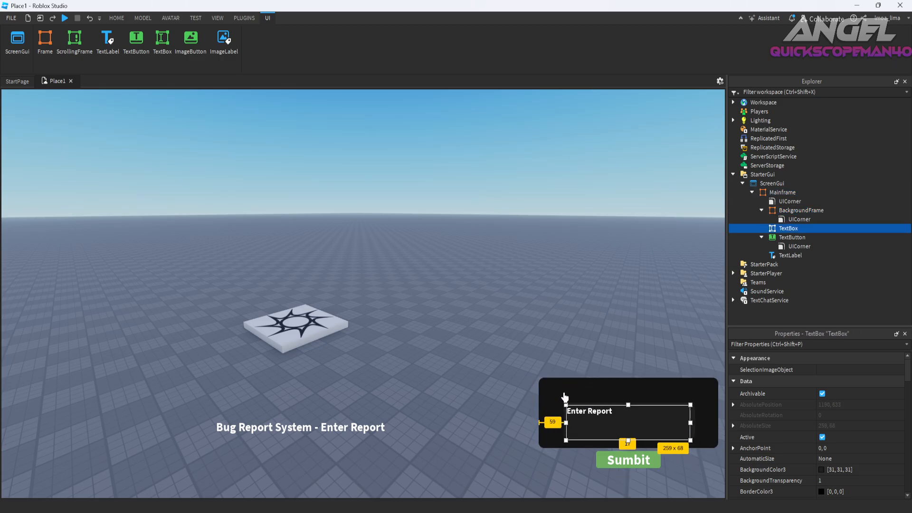
left_click_drag(296, 433, 624, 398)
Change the title label's text to "Bug Report System" and reduce the label's height to clear the text box.
double_click(625, 397)
type("B")
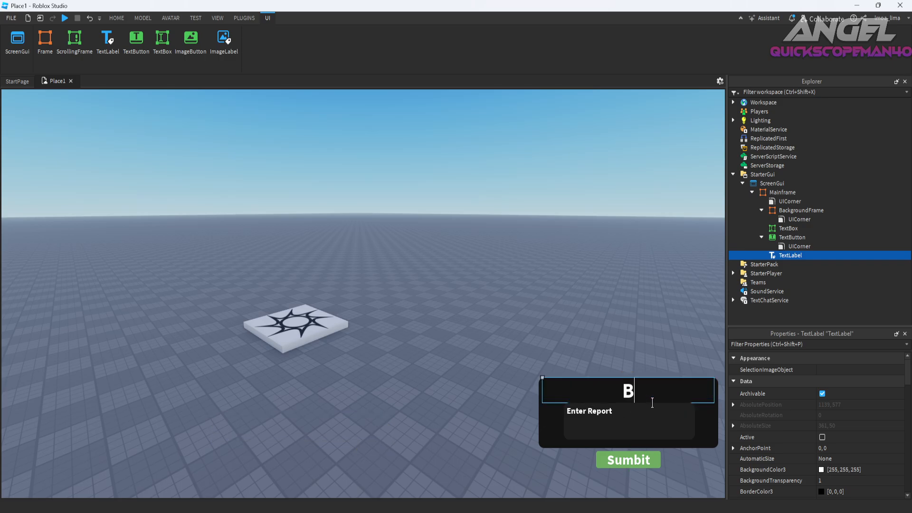
type("yy")
key("BackSpace")
key("BackSpace")
type("ug")
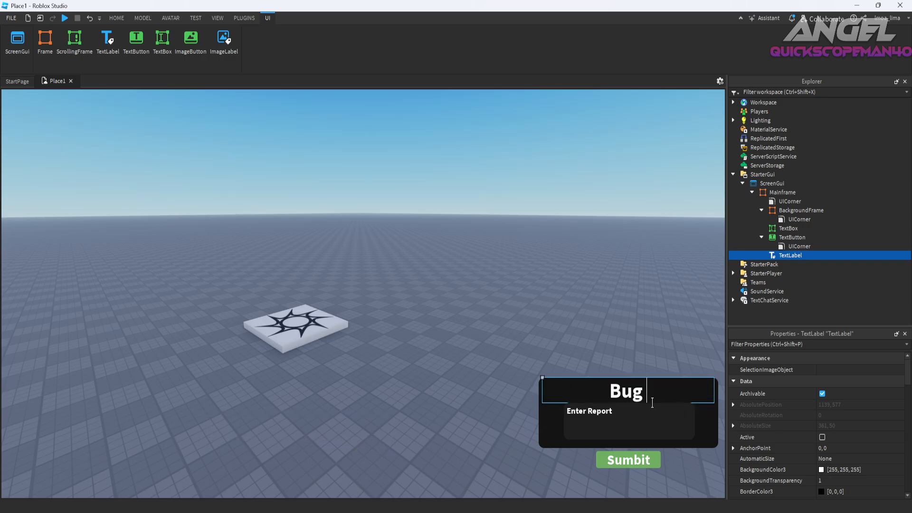
type(" Seport System")
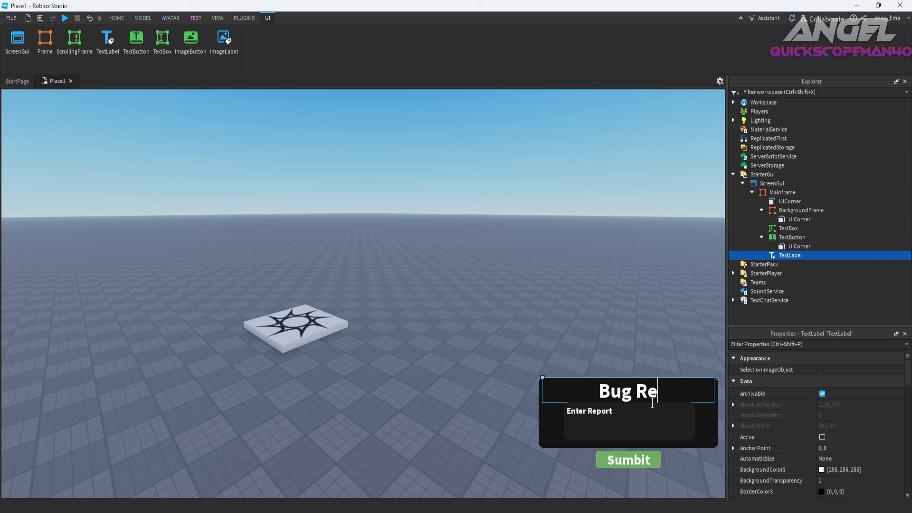
key("Return")
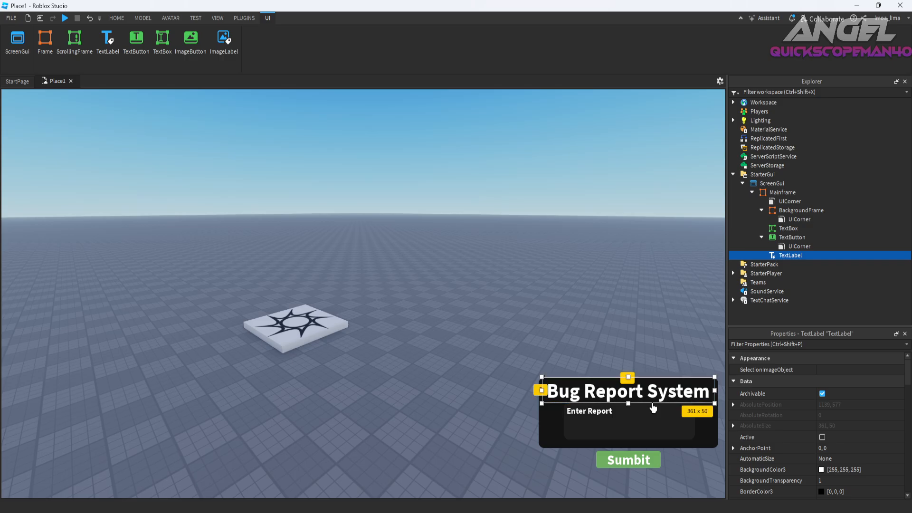
left_click_drag(629, 404, 632, 392)
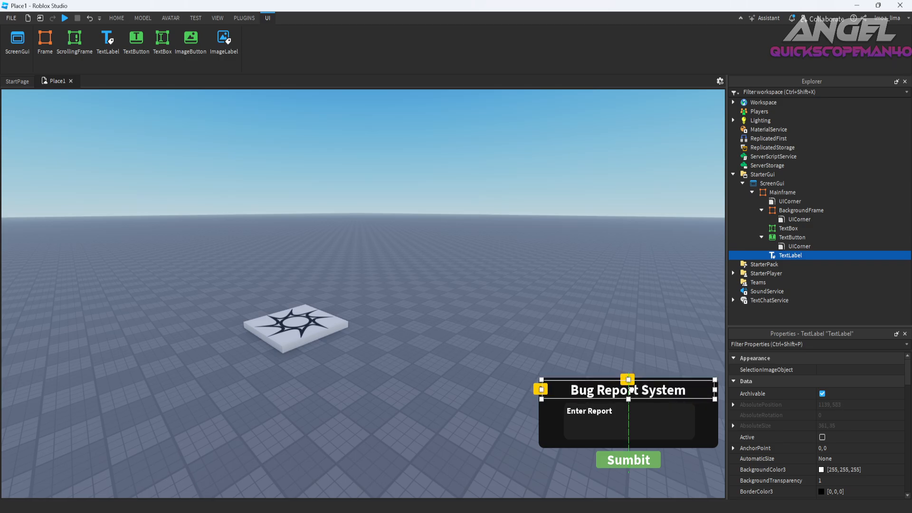
Convert position and size of Mainframe, BackgroundFrame, the text box, button and title label to Scale with AutoScale Lite.
left_click(792, 237, "ctrl")
left_click(788, 228, "ctrl")
left_click(800, 210, "ctrl")
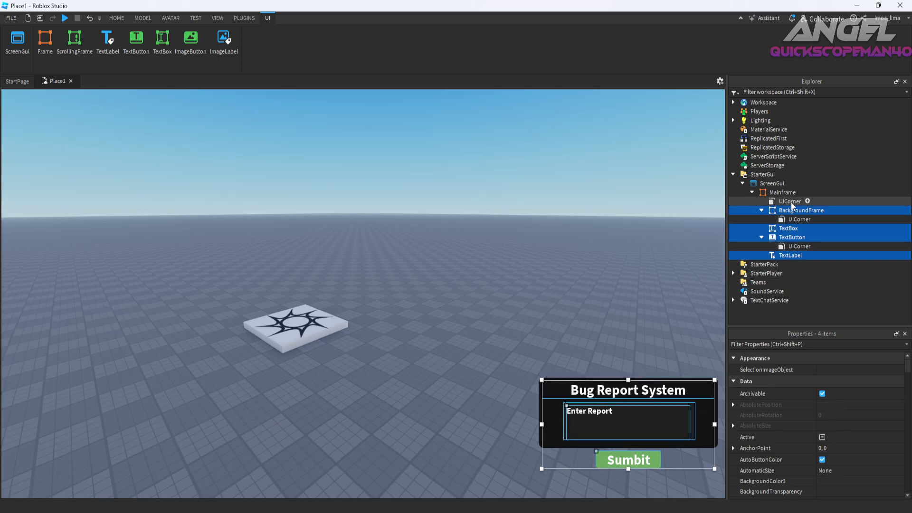
left_click(782, 192, "ctrl")
left_click(244, 18)
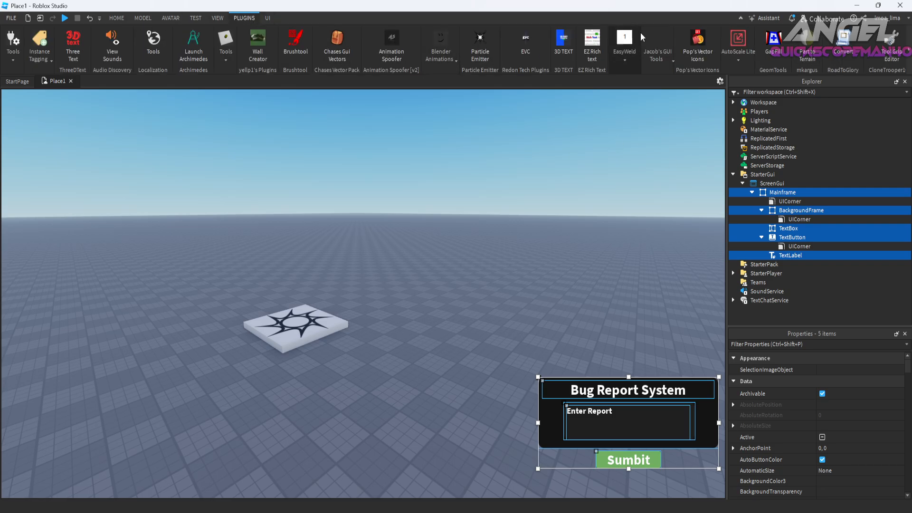
left_click(738, 46)
left_click(777, 92)
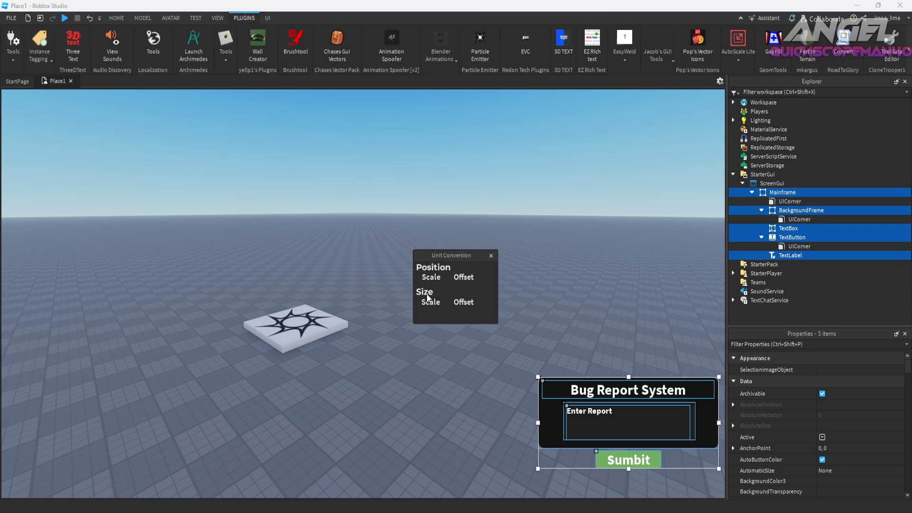
left_click(432, 278)
left_click(433, 303)
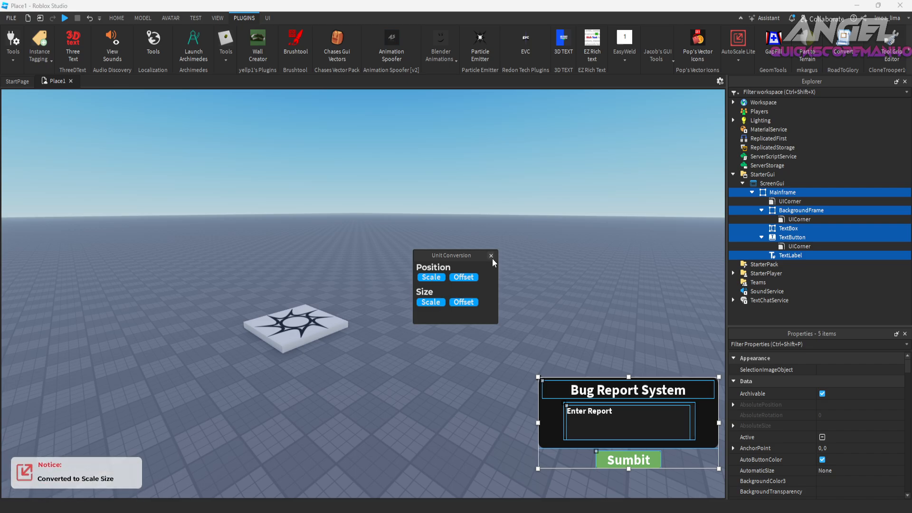
left_click(491, 256)
left_click(120, 32)
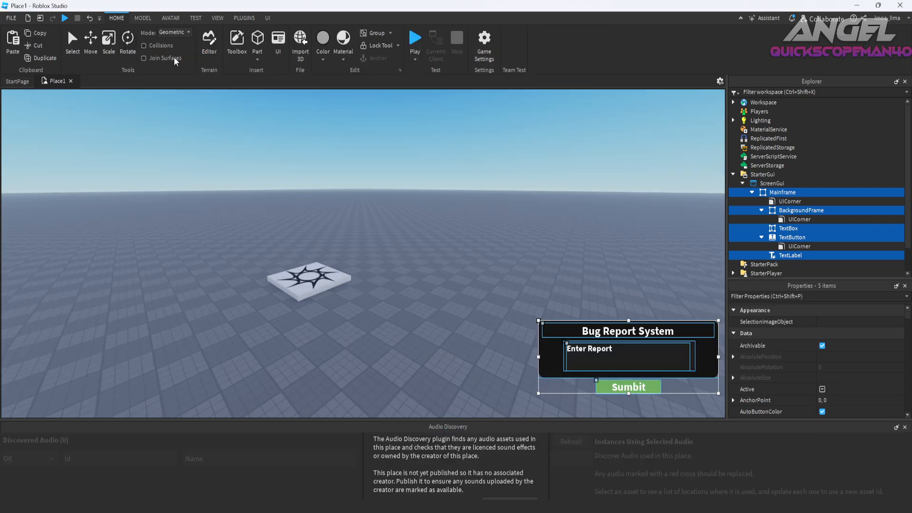
left_click(218, 60)
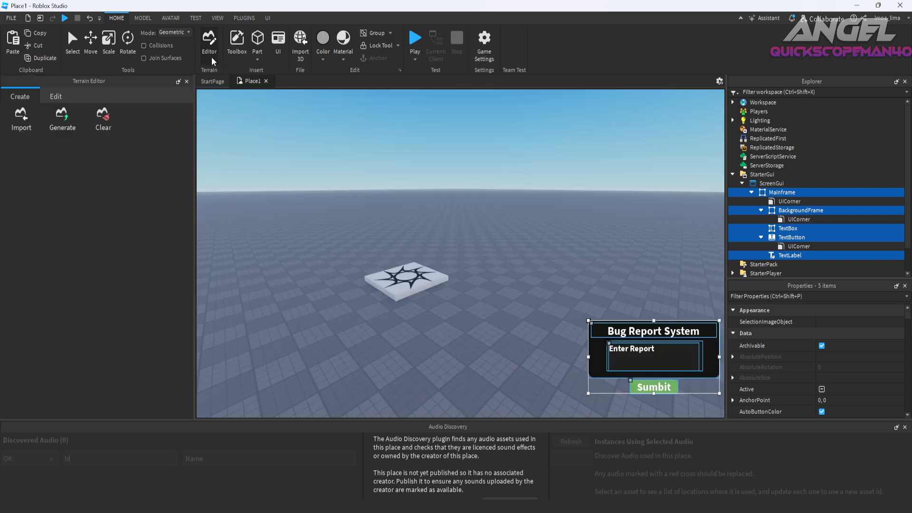
left_click(497, 233)
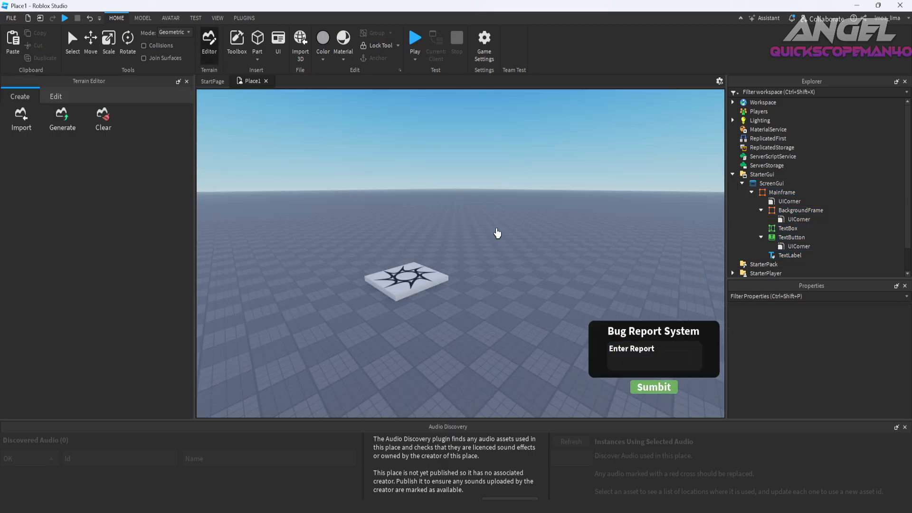
left_click(904, 427)
left_click(186, 81)
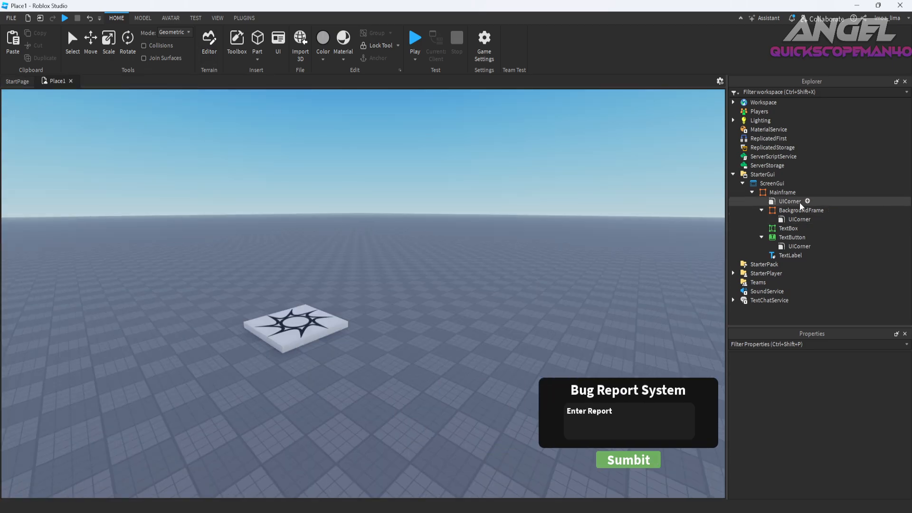
left_click(802, 192)
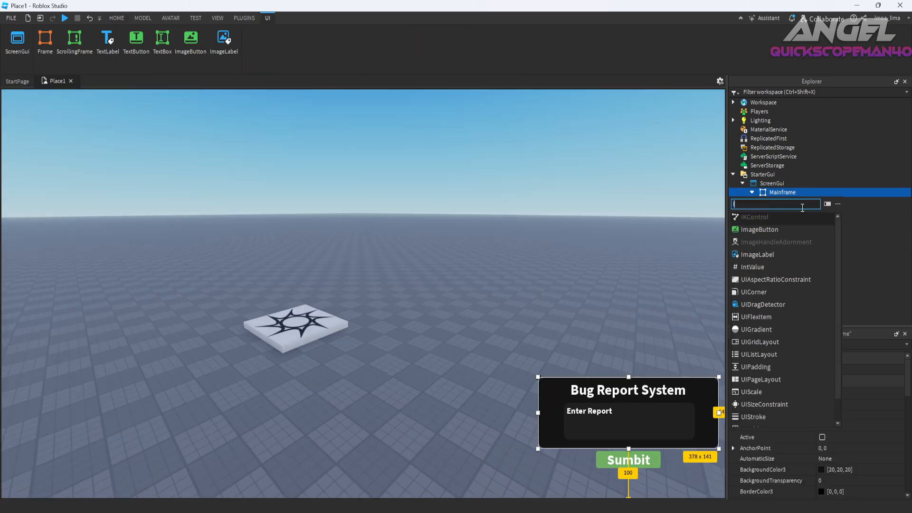
left_click(532, 271)
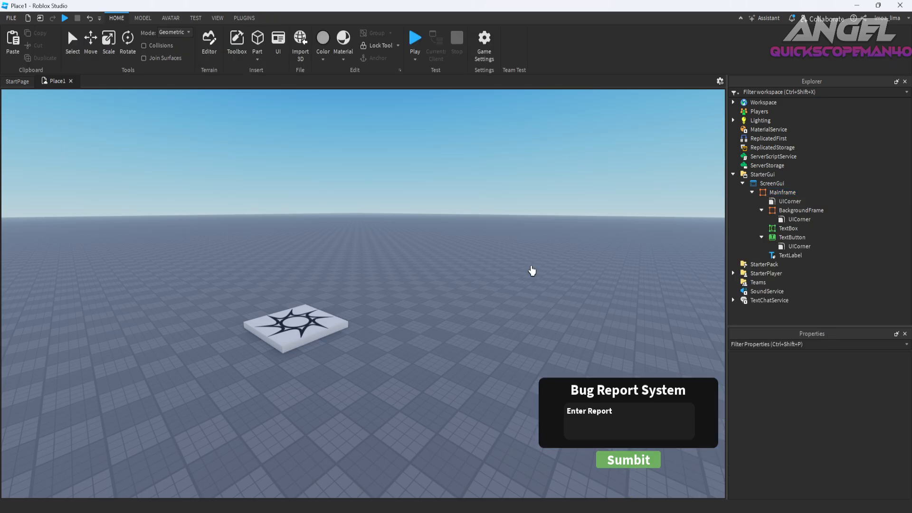
Move Mainframe together with BackgroundFrame, the text box, the button and the title label to the centre of the screen.
scroll(532, 271, "down", 4)
left_click(792, 237)
left_click(788, 228, "ctrl")
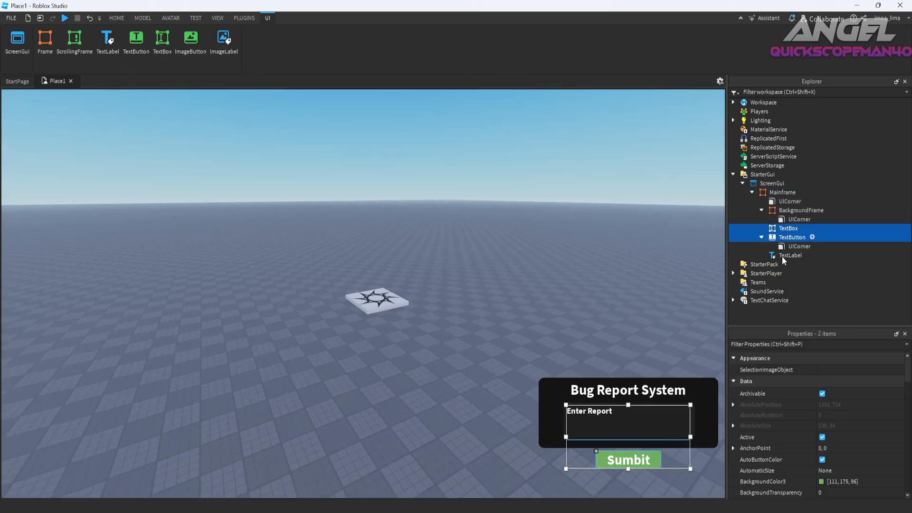
left_click(784, 255, "ctrl")
left_click(801, 210, "ctrl")
left_click(772, 183, "ctrl")
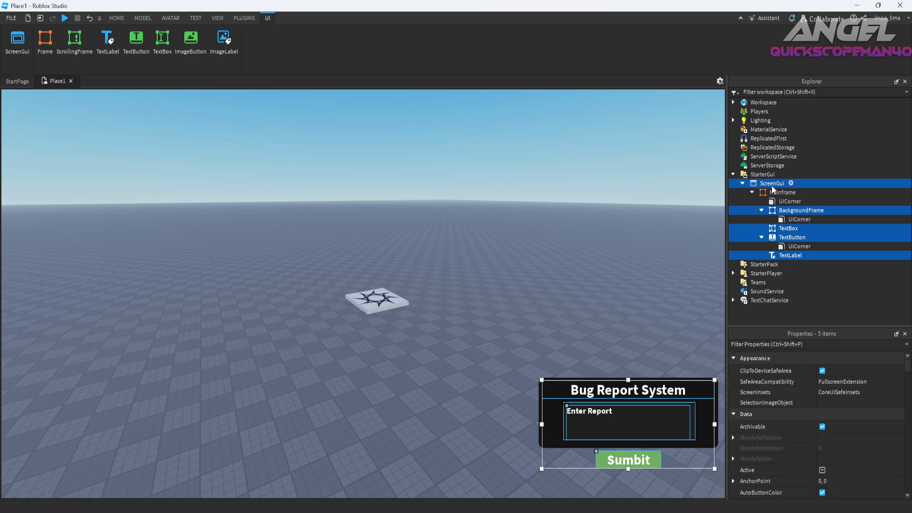
left_click(771, 183, "ctrl")
left_click(783, 192, "ctrl")
left_click_drag(557, 413, 291, 295)
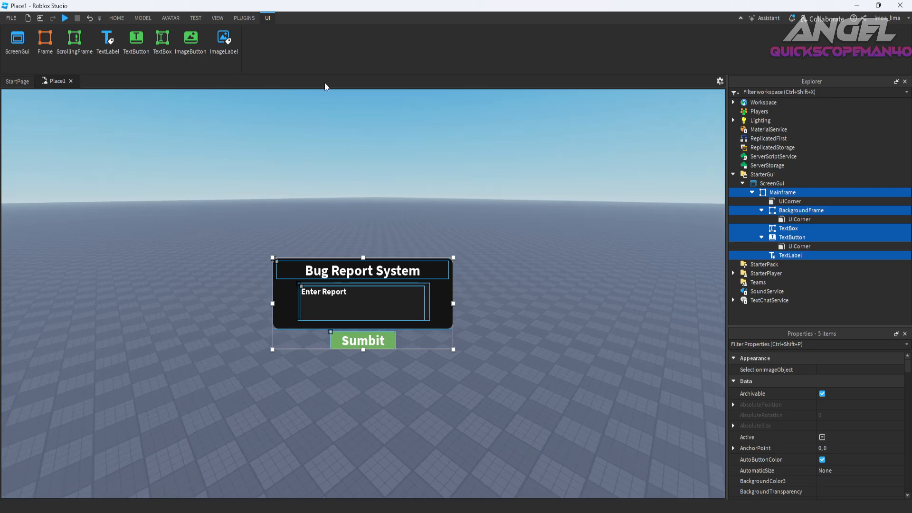
Add a UIAspectRatioConstraint to Mainframe, BackgroundFrame, the text box, the button and the title label with AutoScale Lite.
left_click(245, 18)
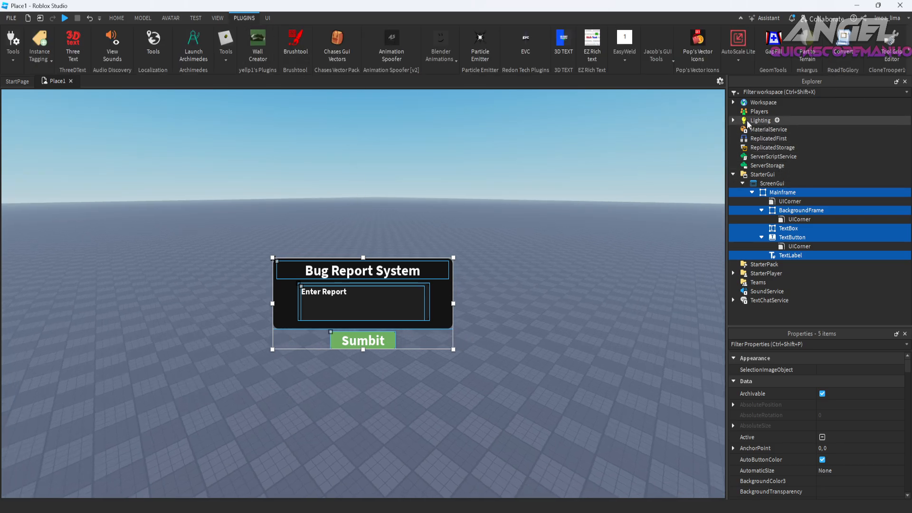
left_click(736, 60)
left_click(735, 90)
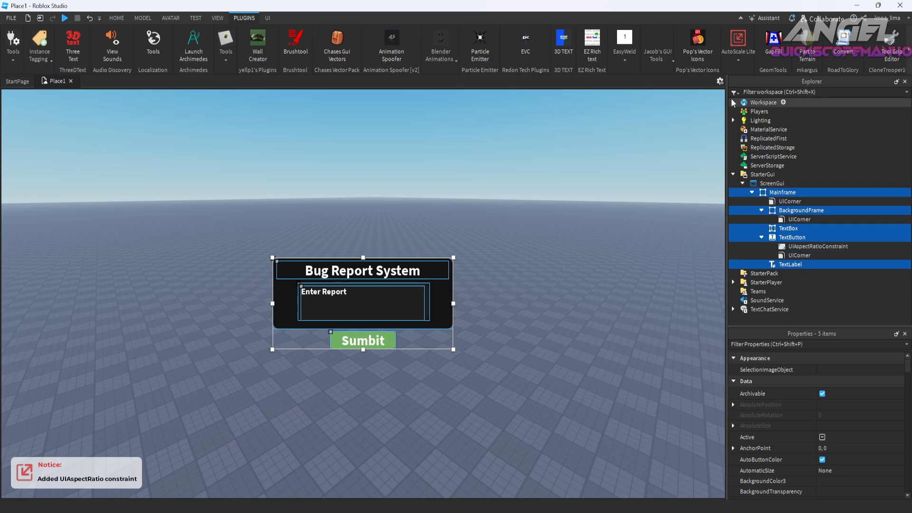
key("ctrl+z")
key("ctrl+y")
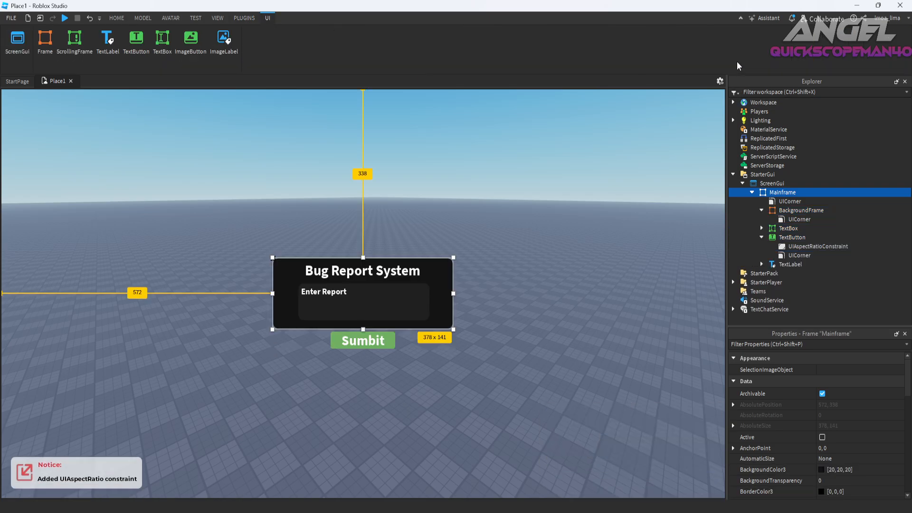
left_click(788, 246)
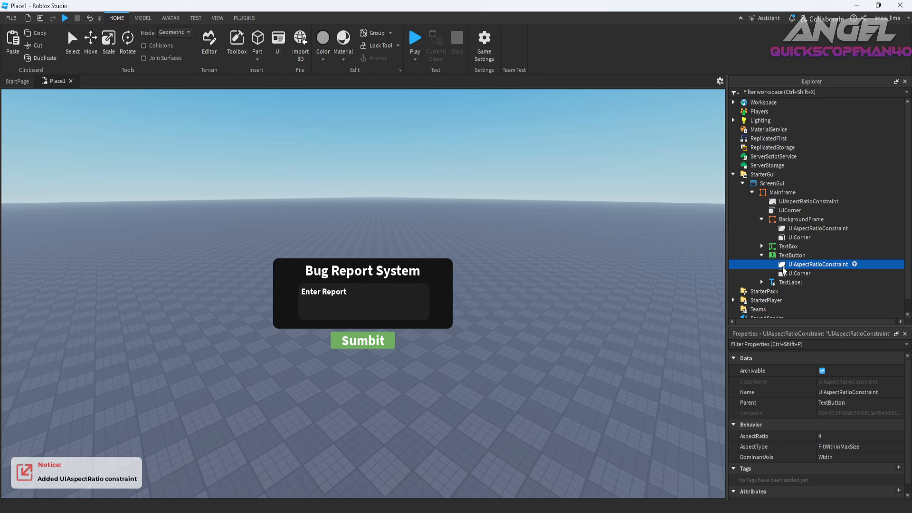
left_click(767, 283)
left_click(763, 283)
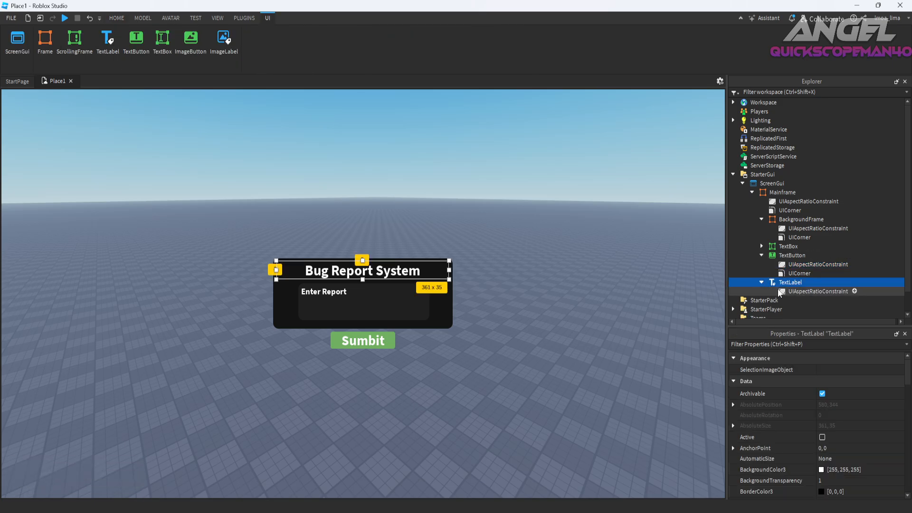
Convert the size of Mainframe and its four GUI elements to Scale with AutoScale Lite's Unit Conversion.
left_click(779, 256, "ctrl")
left_click(781, 245, "ctrl")
left_click(779, 219, "ctrl")
left_click(773, 193, "ctrl")
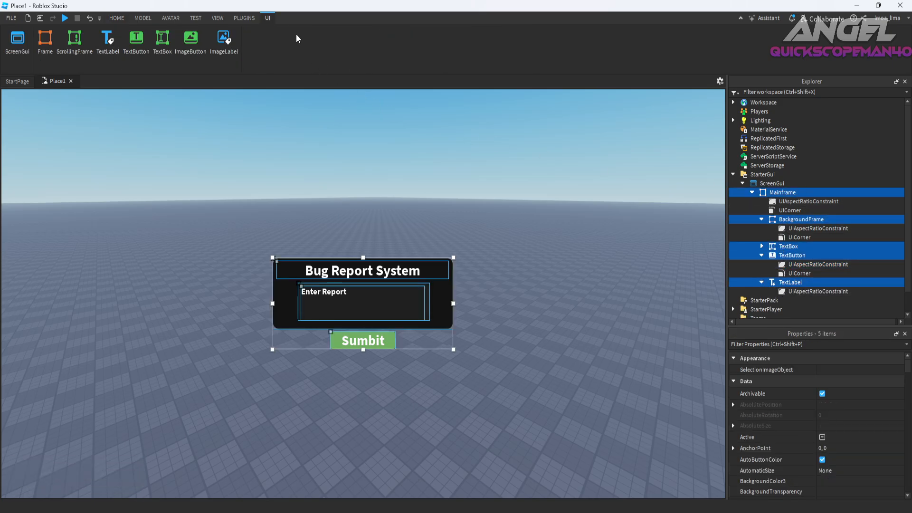
left_click(254, 19)
left_click(729, 56)
left_click(772, 97)
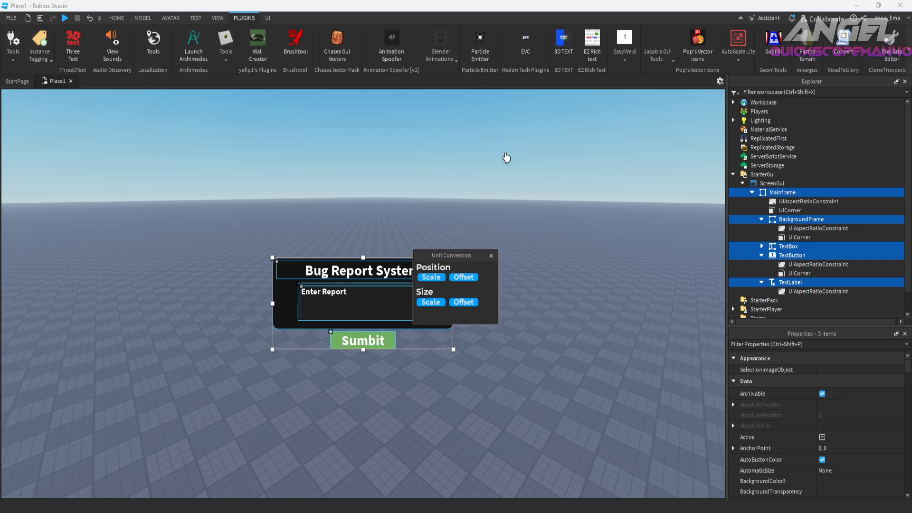
left_click(431, 302)
left_click(491, 256)
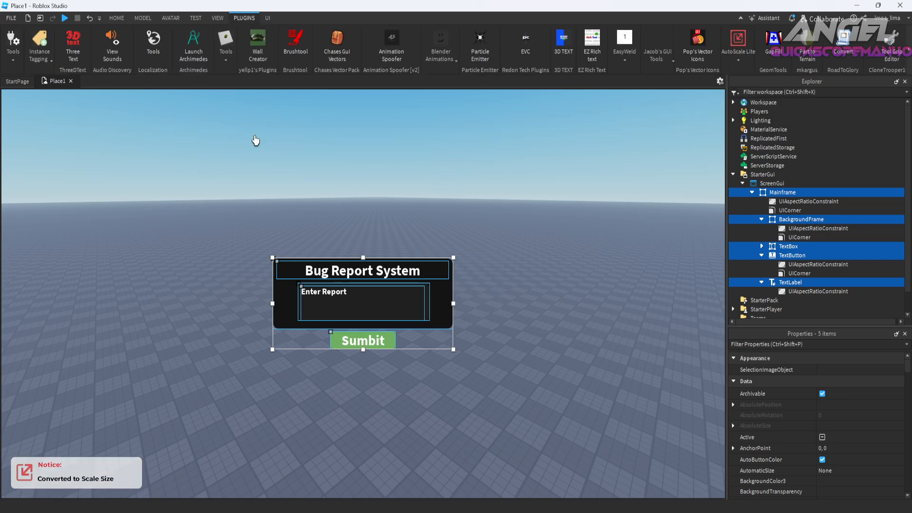
Check how the GUI rescales in a narrower viewport by temporarily showing the Toolbox and Terrain Editor.
left_click(118, 18)
left_click(237, 45)
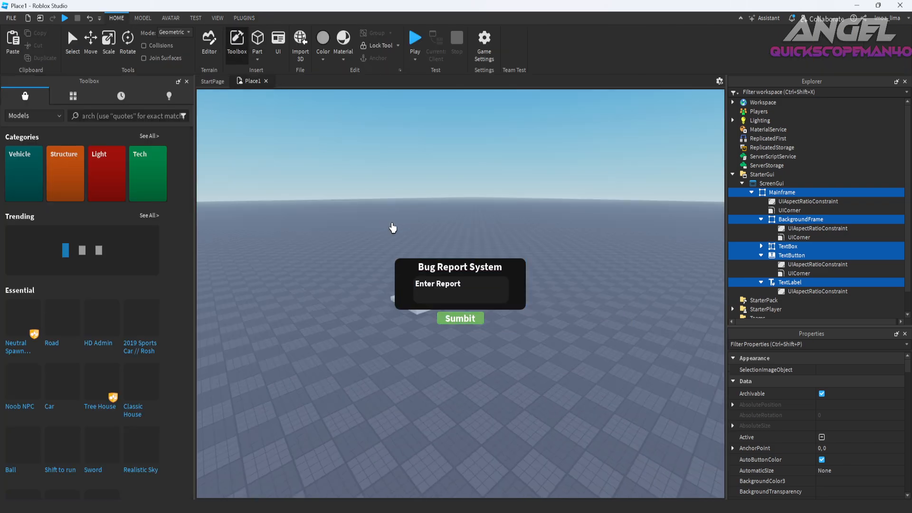
left_click(435, 252)
left_click(187, 81)
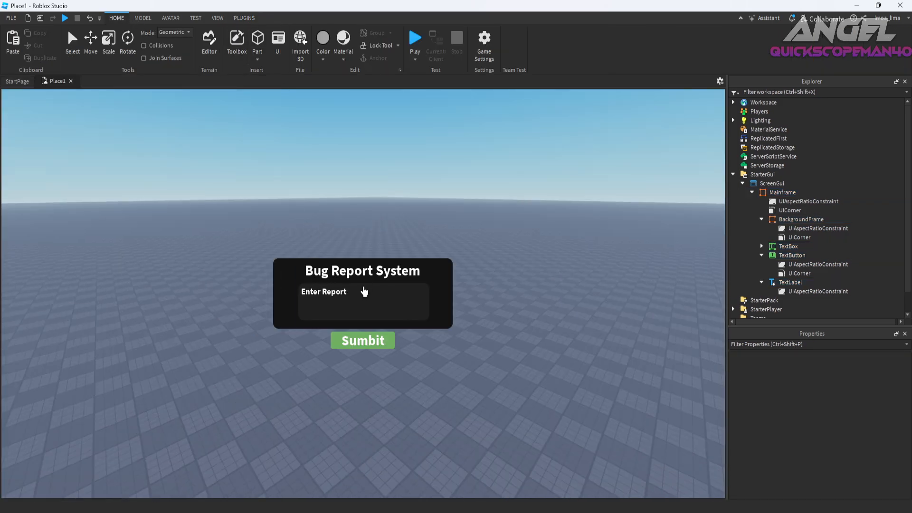
left_click(237, 45)
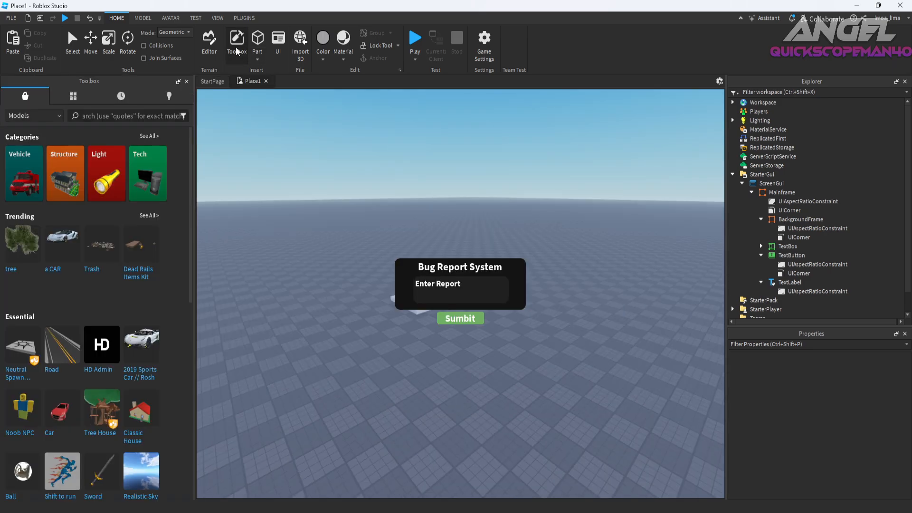
left_click(237, 48)
left_click(231, 48)
left_click(209, 42)
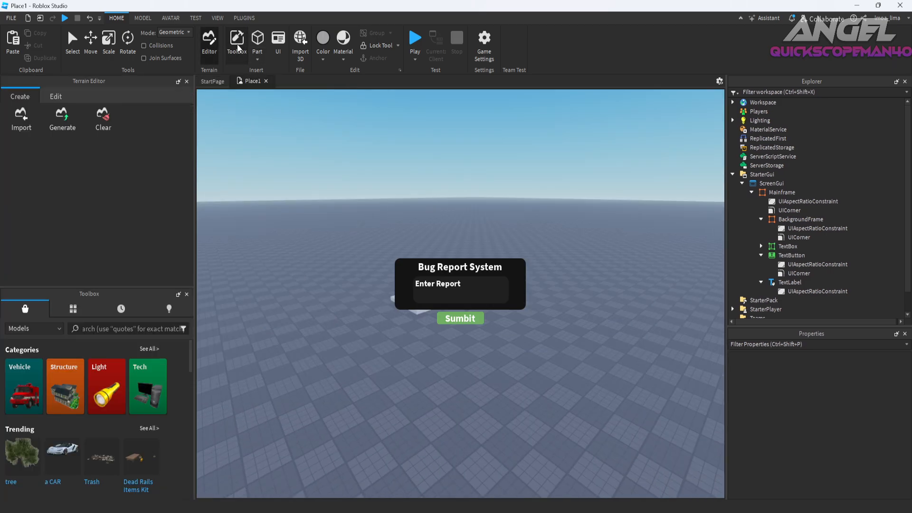
left_click(237, 43)
left_click(186, 81)
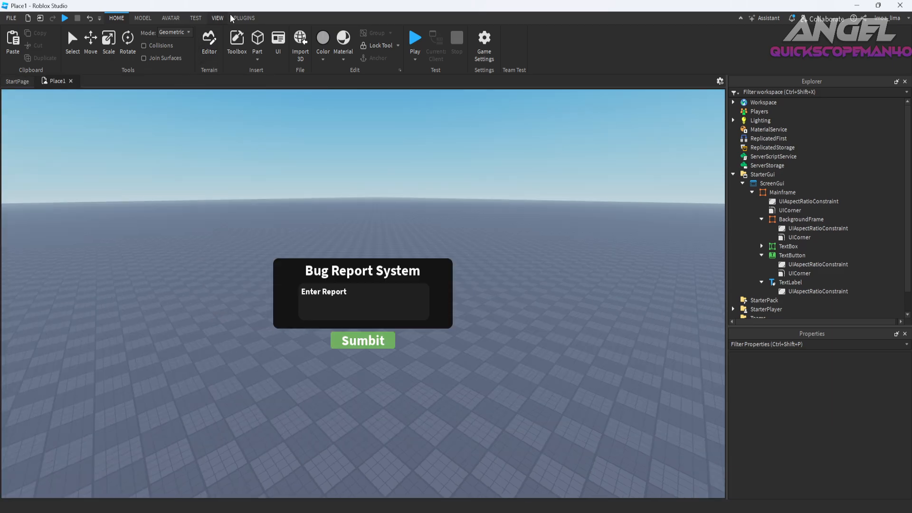
Turn on device emulation and preview the GUI on a Samsung Galaxy S7.
left_click(245, 18)
left_click(196, 19)
left_click(216, 19)
left_click(204, 20)
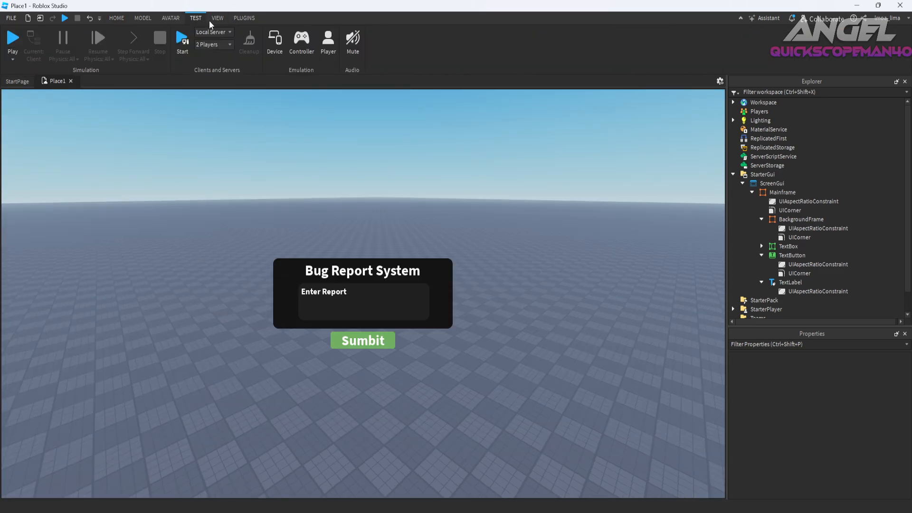
left_click(277, 58)
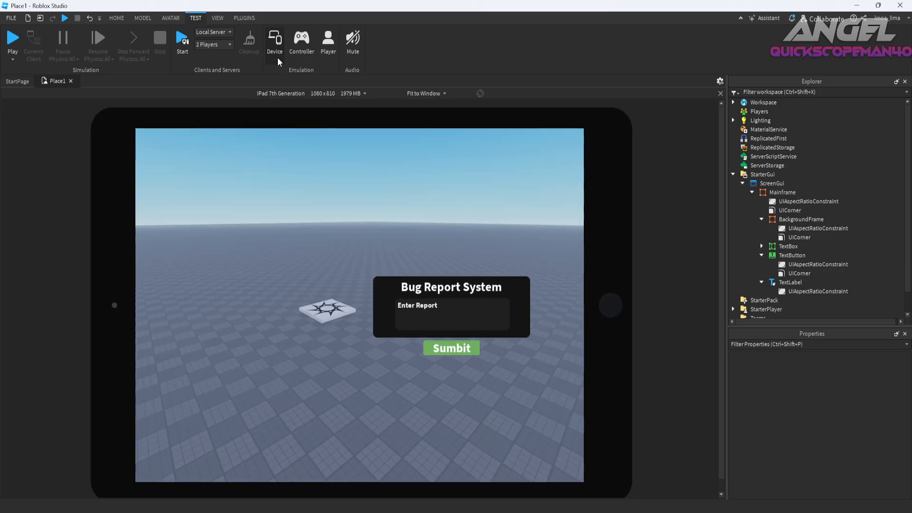
left_click(340, 94)
left_click(307, 212)
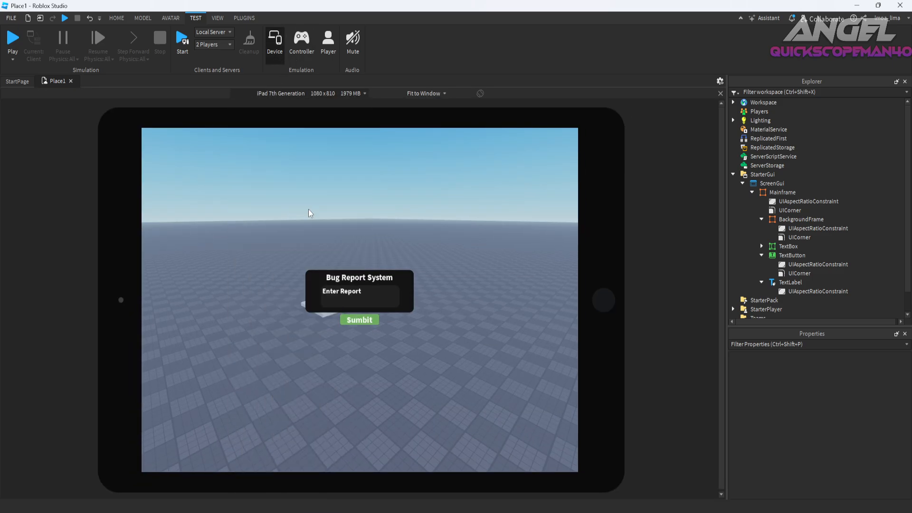
Preview the GUI on the iPad Mini 1st Generation, iPhone 5 and iPhone 7 Plus.
left_click(313, 94)
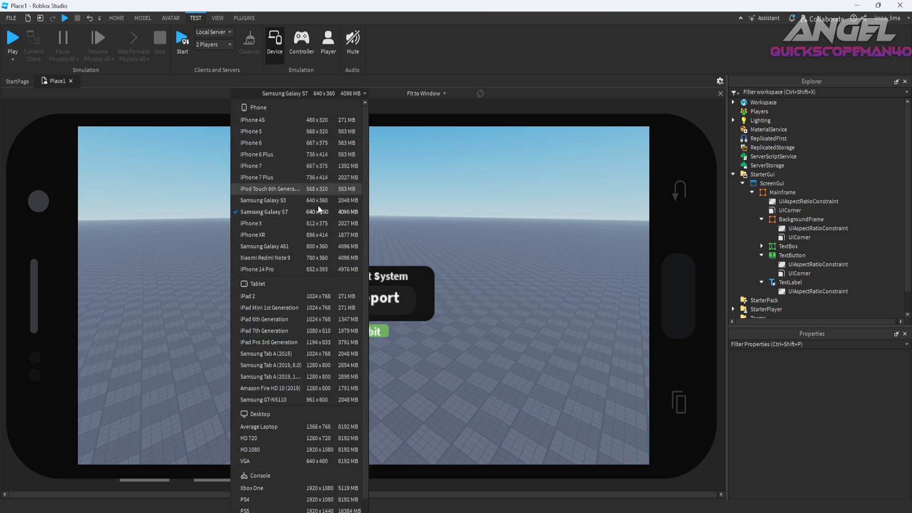
left_click(304, 318)
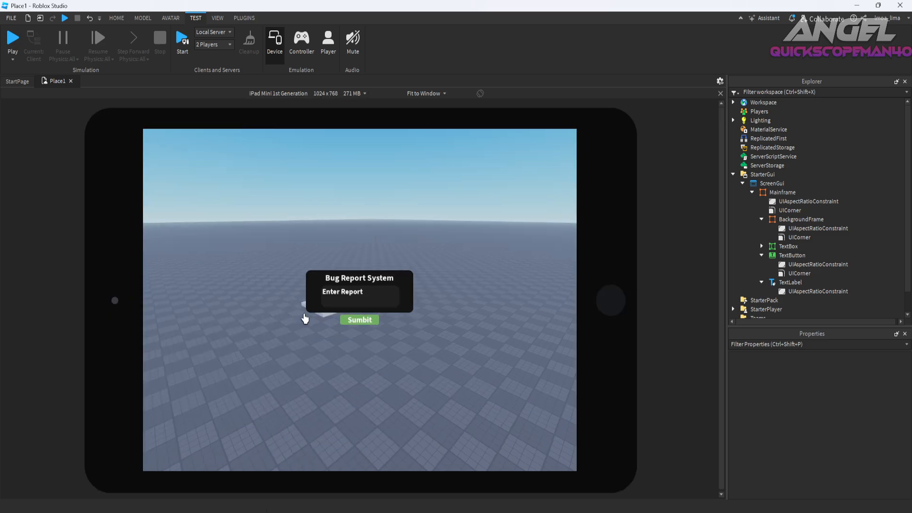
left_click(308, 96)
left_click(295, 127)
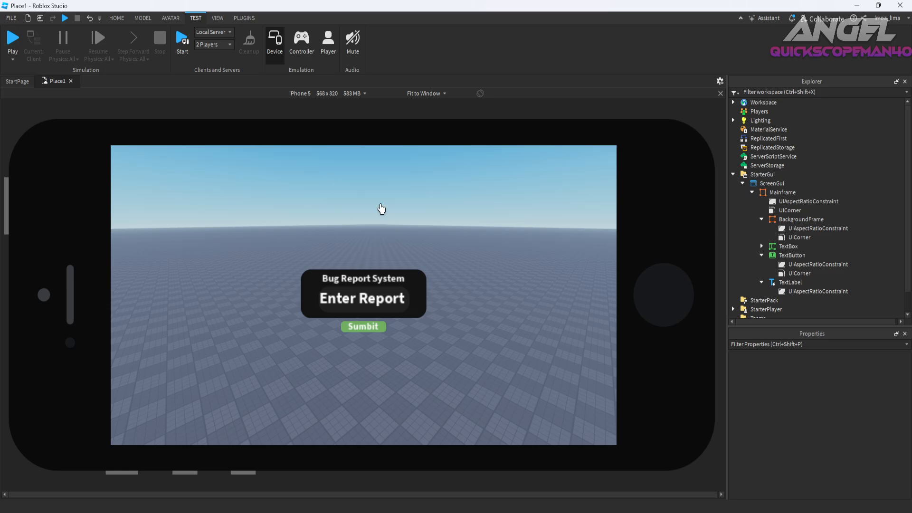
left_click(312, 94)
left_click(285, 179)
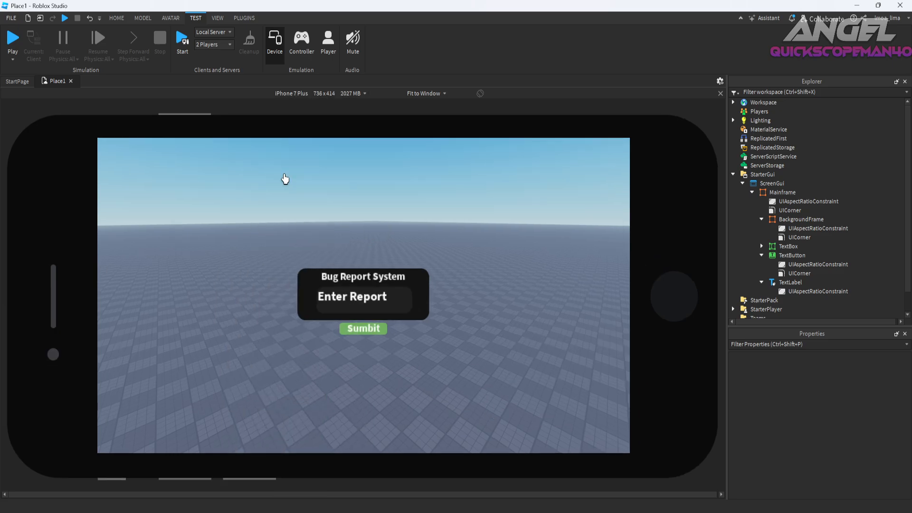
Preview the GUI on the iPhone 14 Pro and Average Laptop, and turn off device emulation.
left_click(285, 93)
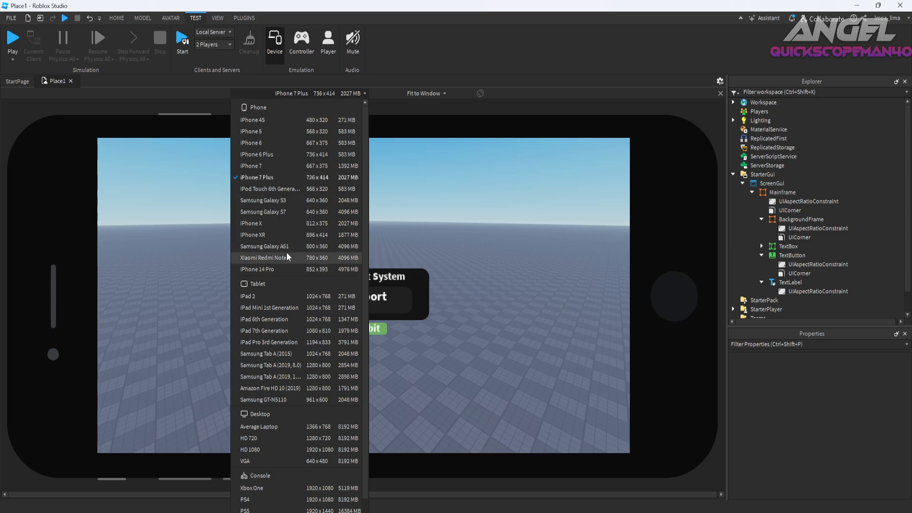
left_click(287, 252)
left_click(293, 93)
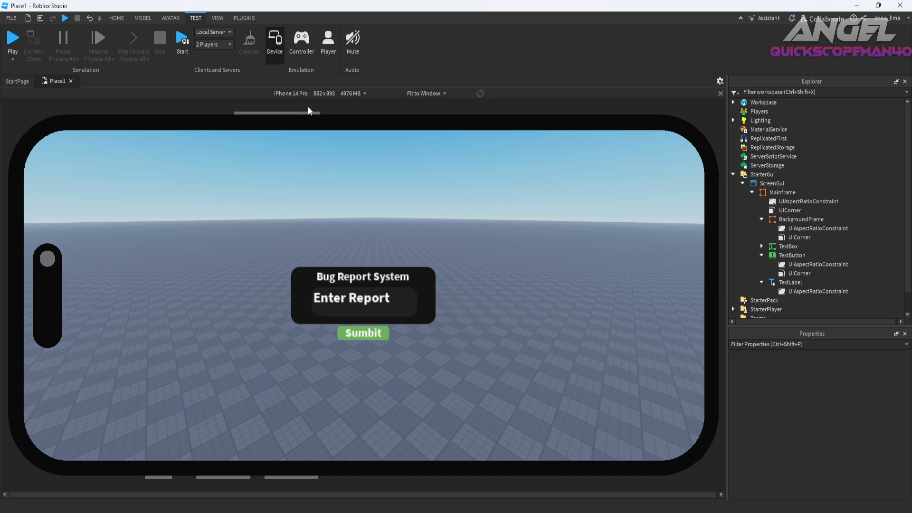
left_click(308, 94)
left_click(277, 429)
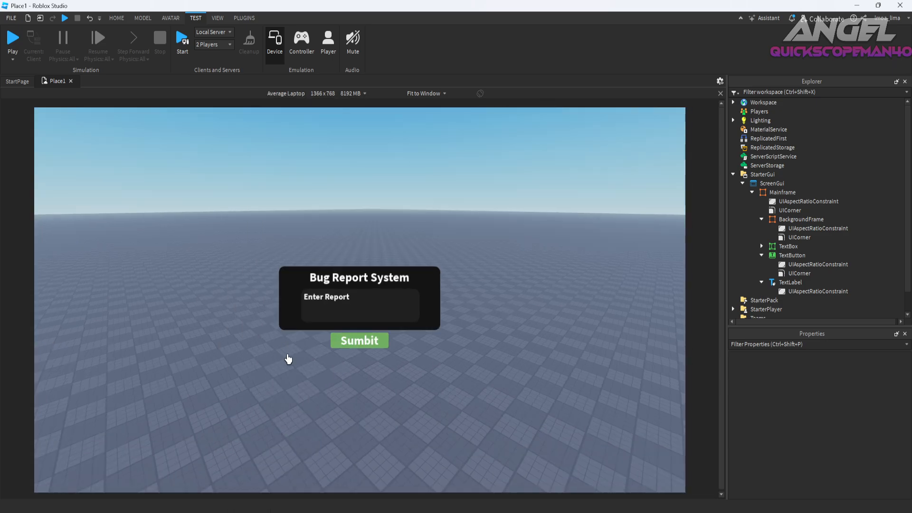
left_click(275, 40)
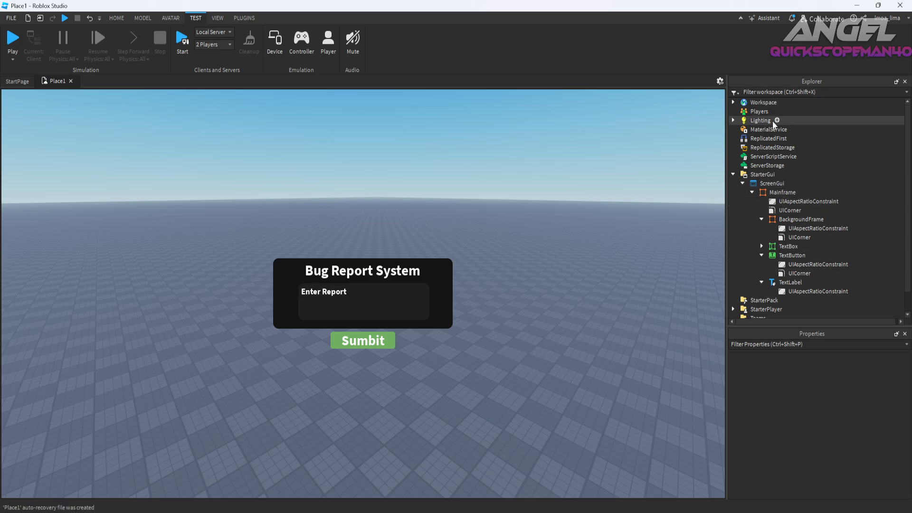
Insert a BlurEffect into Lighting and reduce its Size to 18.
left_click(742, 121)
left_click(733, 120)
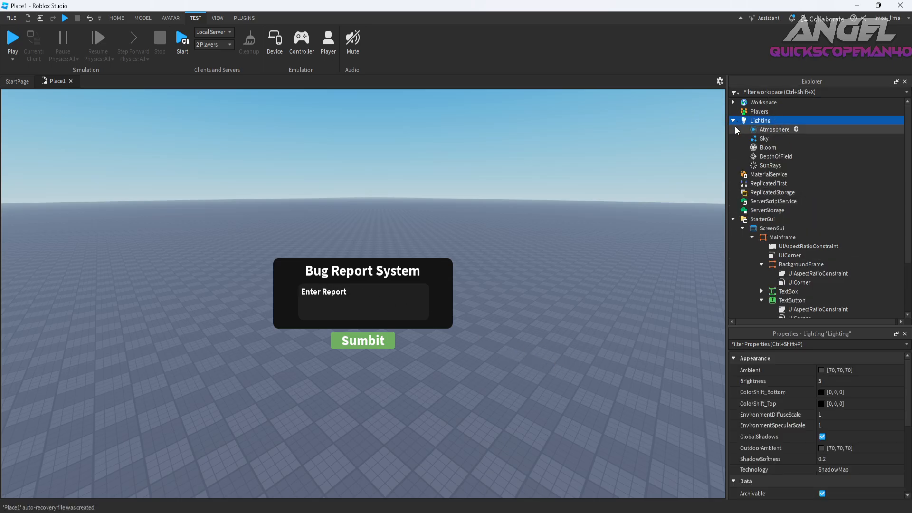
left_click(777, 120)
type("BLUR")
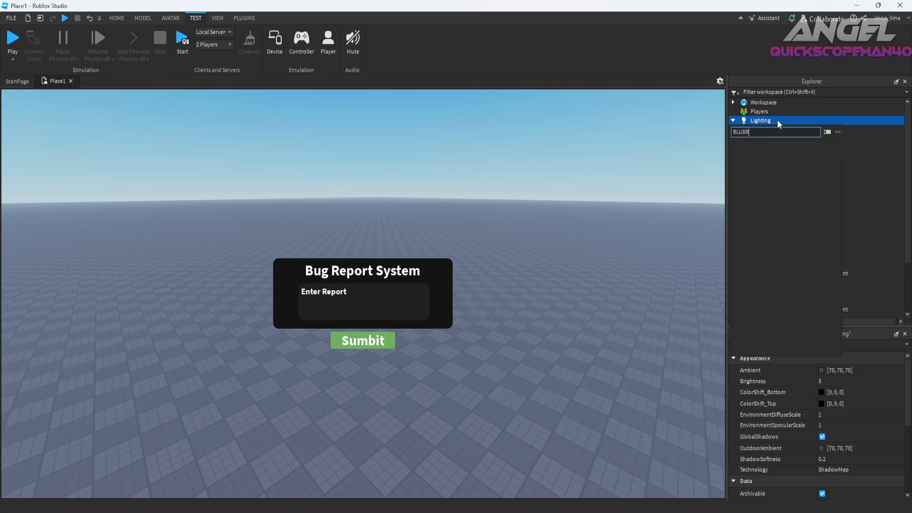
key("BackSpace")
key("BackSpace")
key("BackSpace")
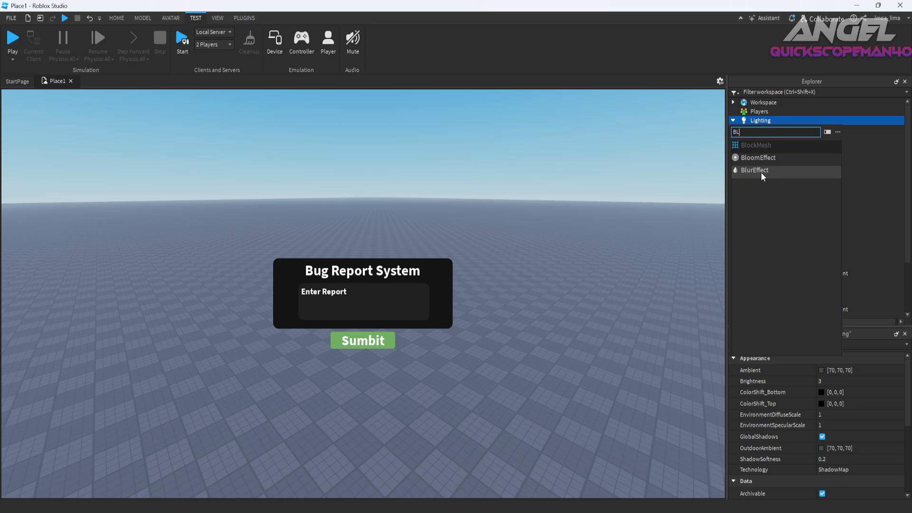
left_click(762, 170)
left_click(835, 449)
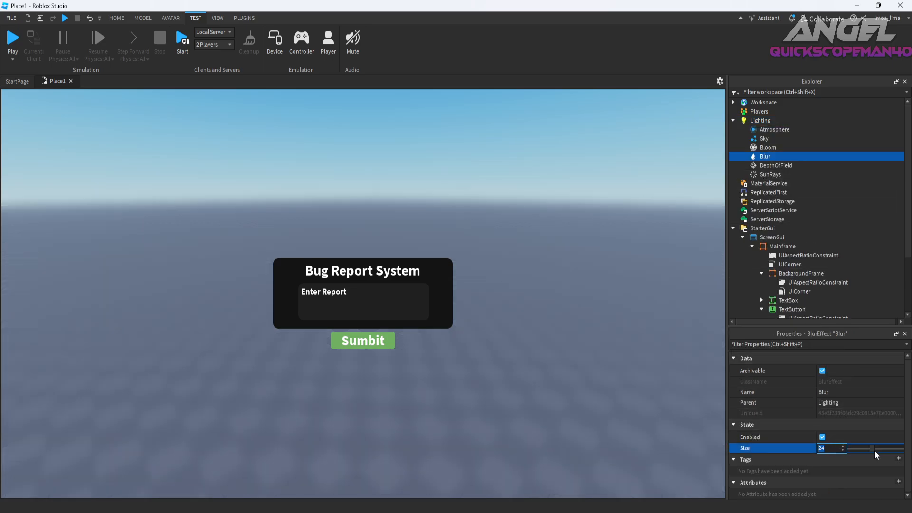
mouse_move(873, 449)
left_mouse_down()
mouse_move(850, 450)
mouse_move(876, 452)
mouse_move(860, 452)
left_mouse_up()
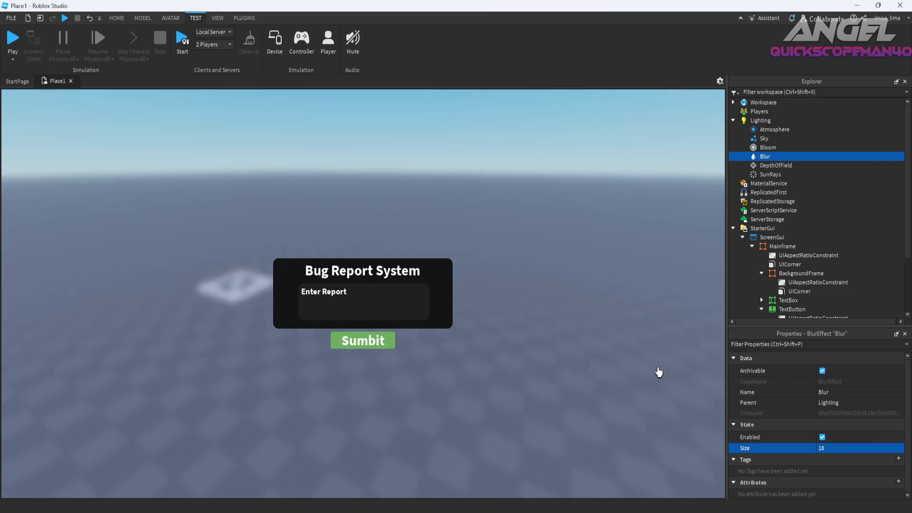
Collapse the children of the Mainframe elements and rename the title TextLabel as Bug Report.
scroll(765, 274, "down", 1)
left_click(761, 248)
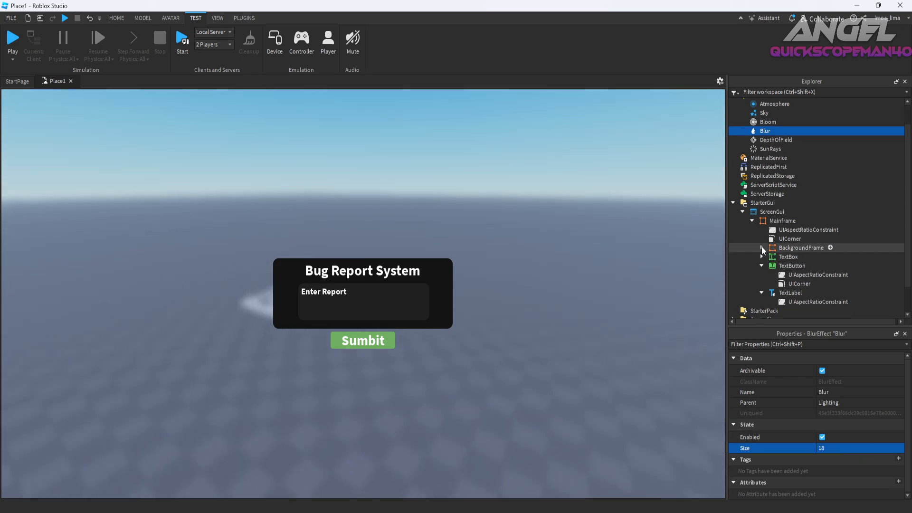
left_click(761, 266)
left_click(761, 275)
right_click(771, 277)
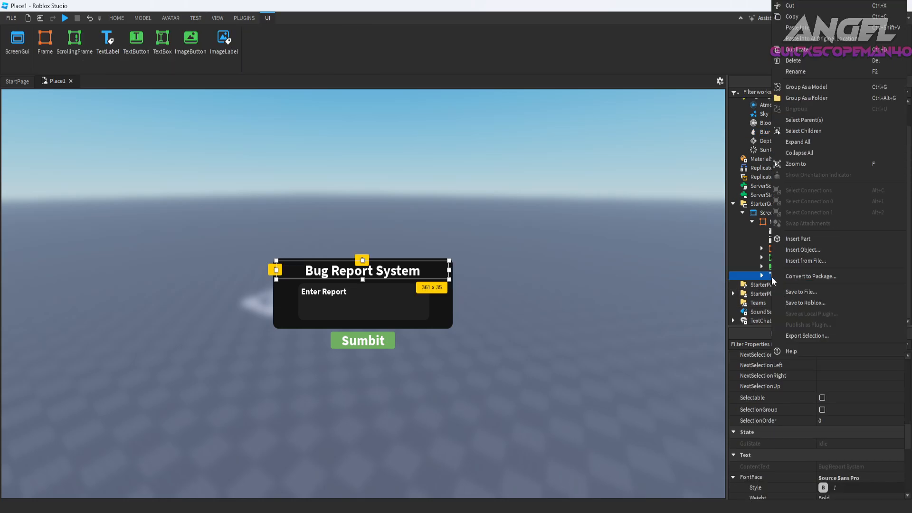
left_click(785, 75)
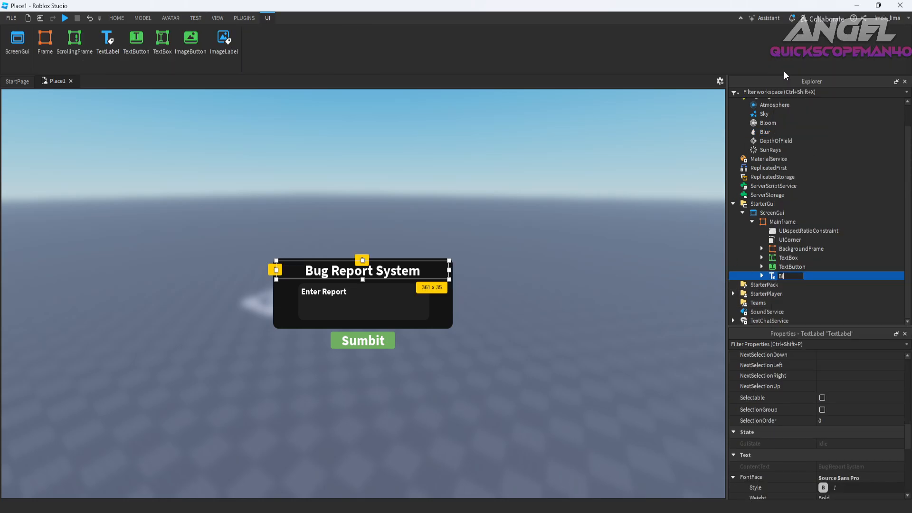
type("Bug Report")
key("Return")
Rename the title label under Mainframe as BugReportText.
left_click(791, 267)
left_click(792, 276)
right_click(792, 275)
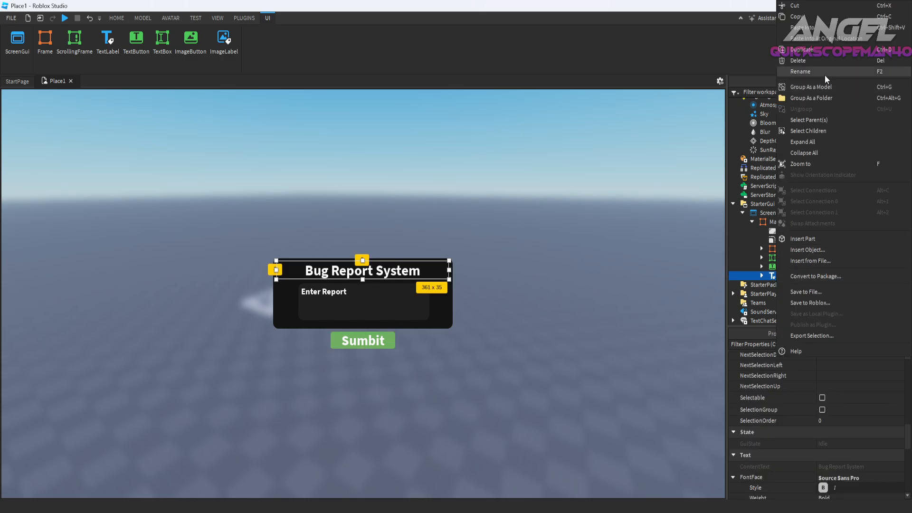
left_click(826, 77)
type("BugReportText")
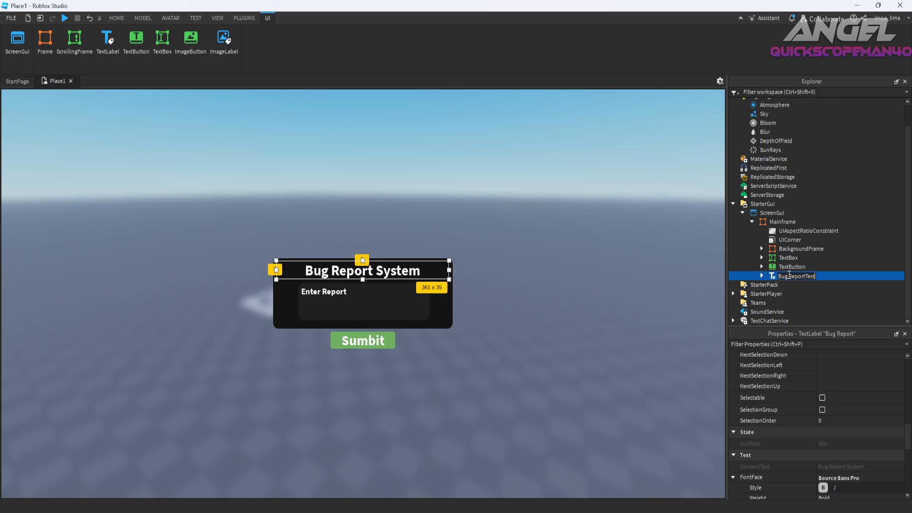
key("Return")
Rename the green TextButton under Mainframe as Sumbit.
left_click(791, 267)
right_click(792, 267)
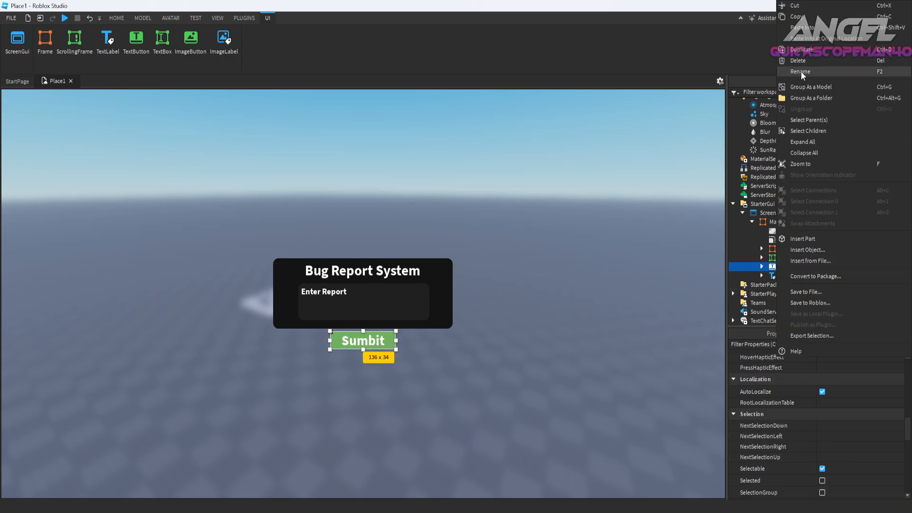
left_click(800, 71)
type("Sumbit")
key("Return")
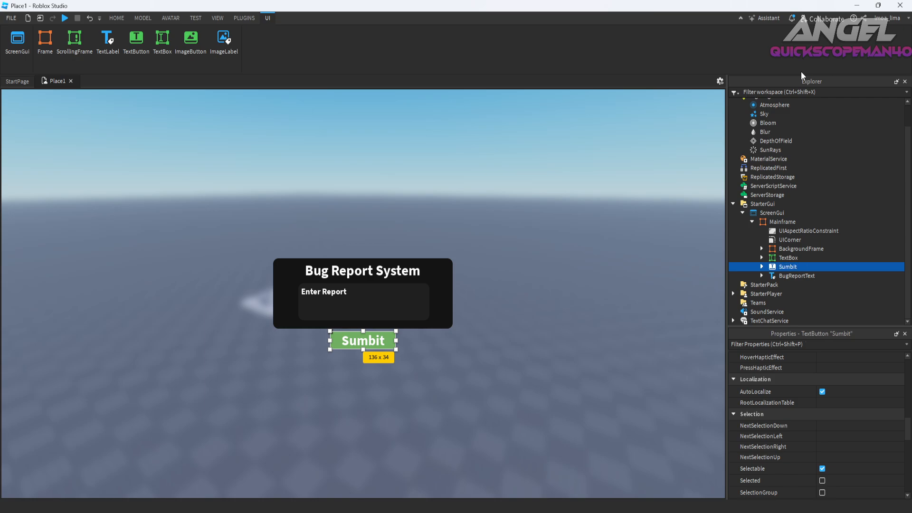
Change the green button's displayed text to Sumit.
left_click(792, 258)
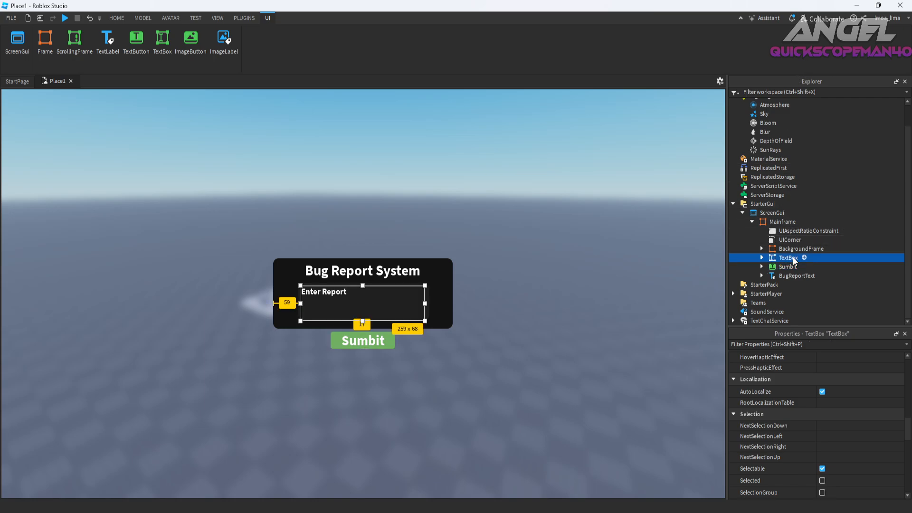
left_click(791, 267)
right_click(791, 269)
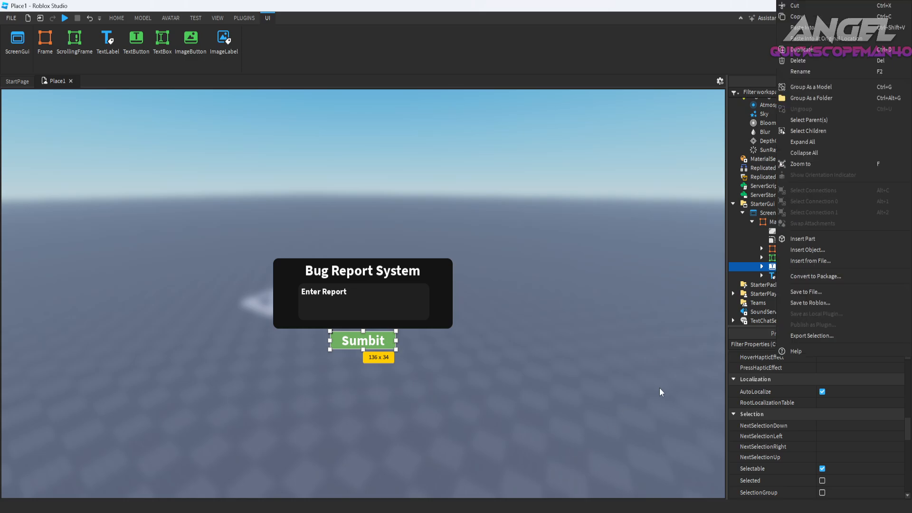
left_click(370, 341)
double_click(370, 341)
type("S")
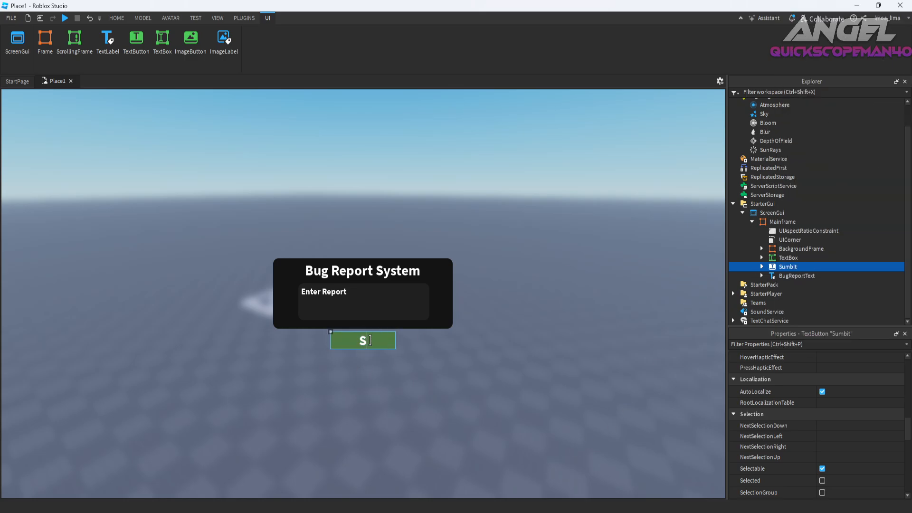
type("umit")
key("Return")
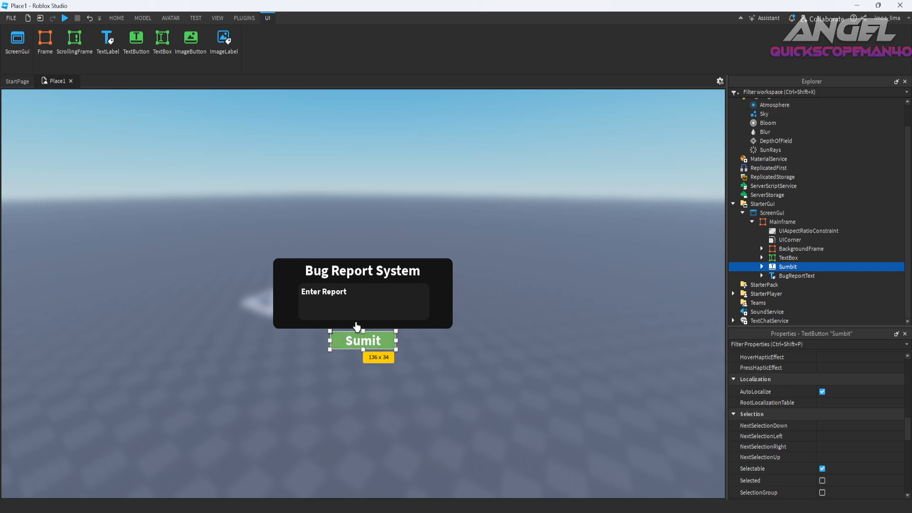
left_click(736, 511)
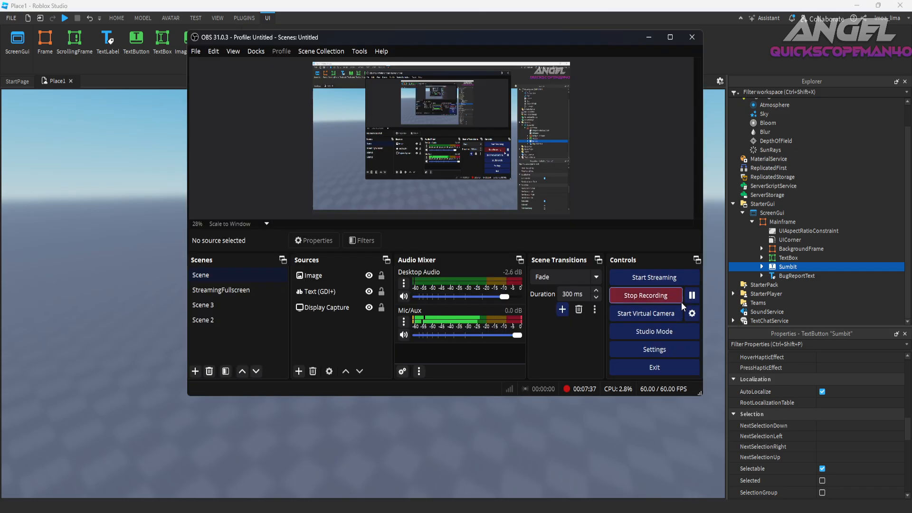
left_click(692, 296)
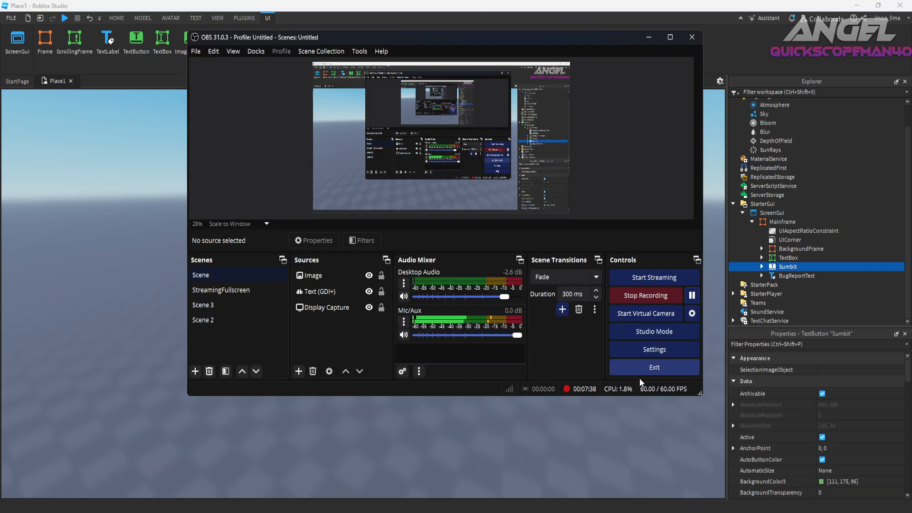
left_click(551, 431)
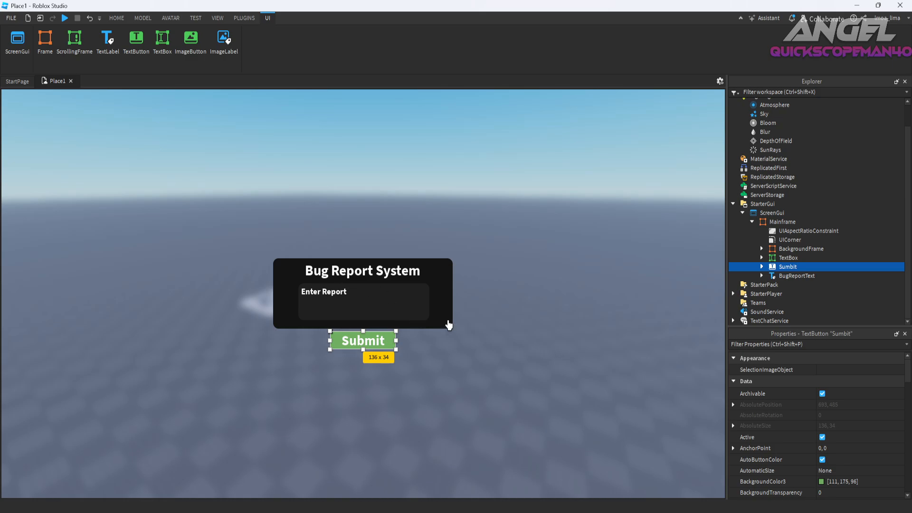
Rename the TextBox under Mainframe as ErrorMessageBox.
right_click(786, 257)
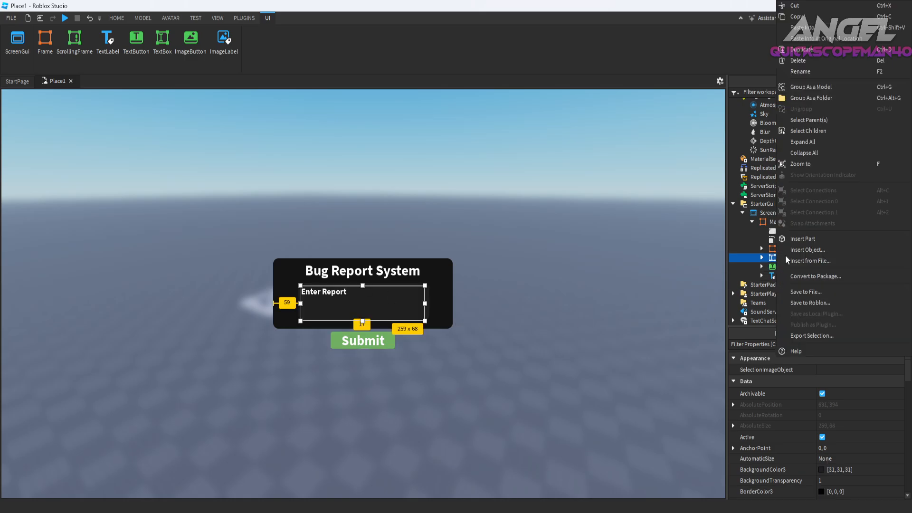
left_click(795, 74)
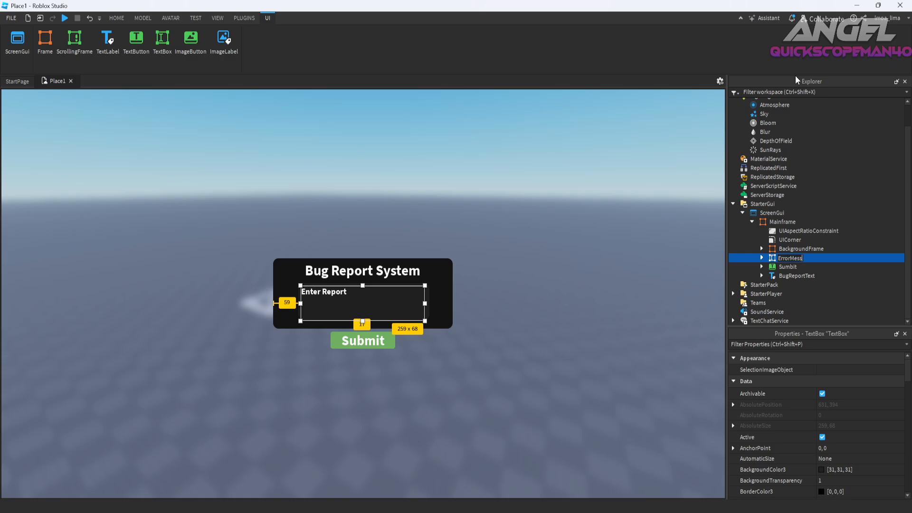
type("ox")
key("Return")
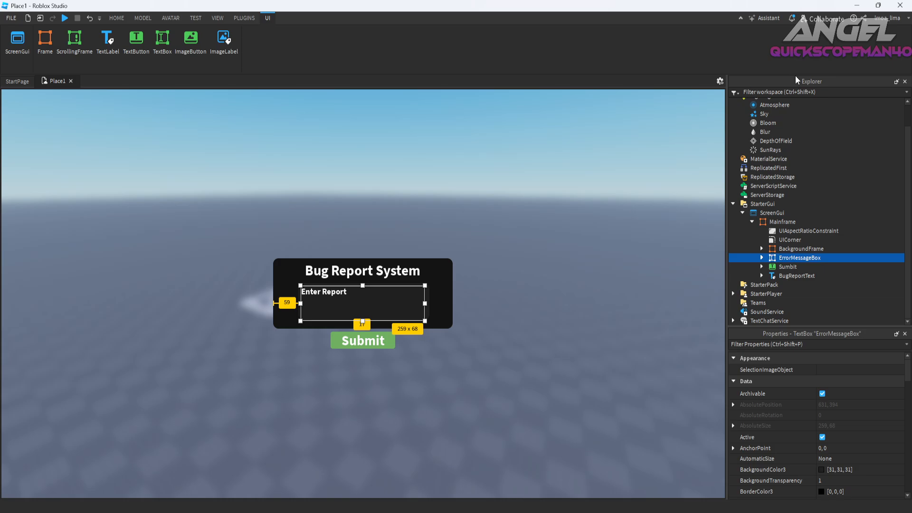
left_click(783, 222)
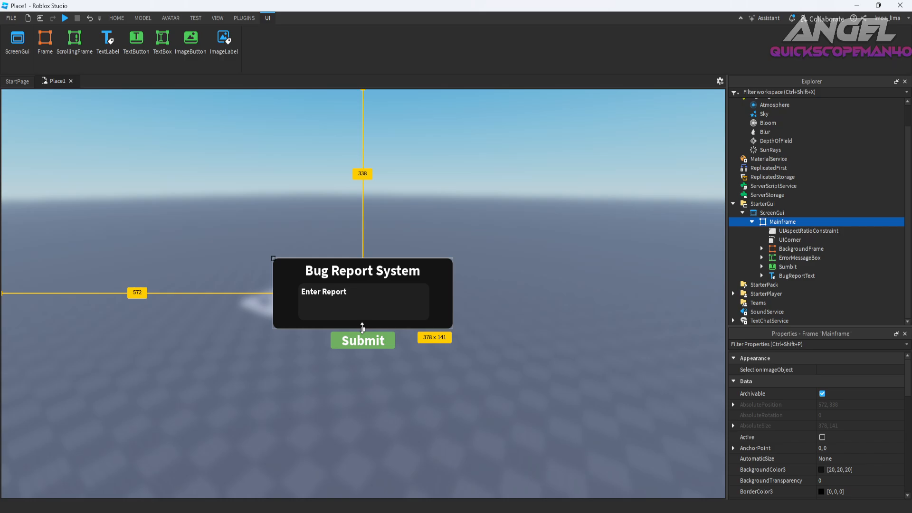
left_click_drag(362, 328, 339, 258)
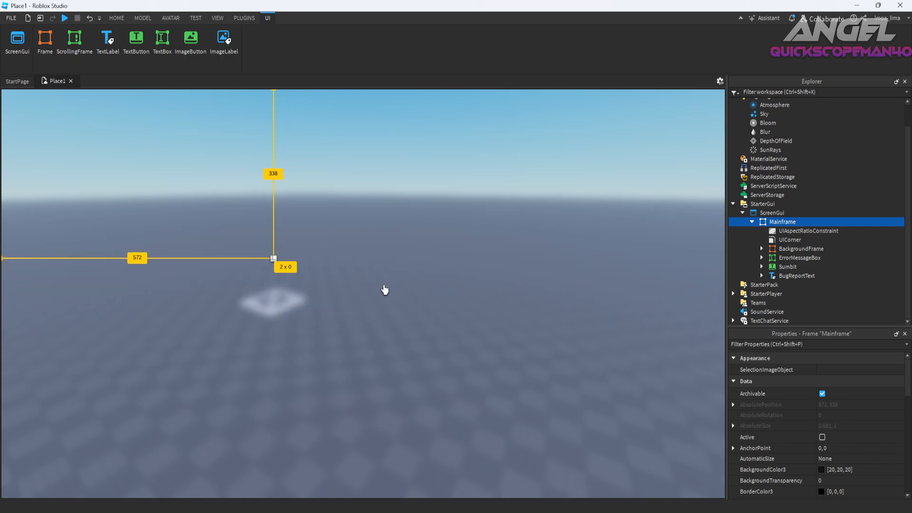
key("ctrl+z")
key("ctrl+y")
key("ctrl+z")
key("Delete")
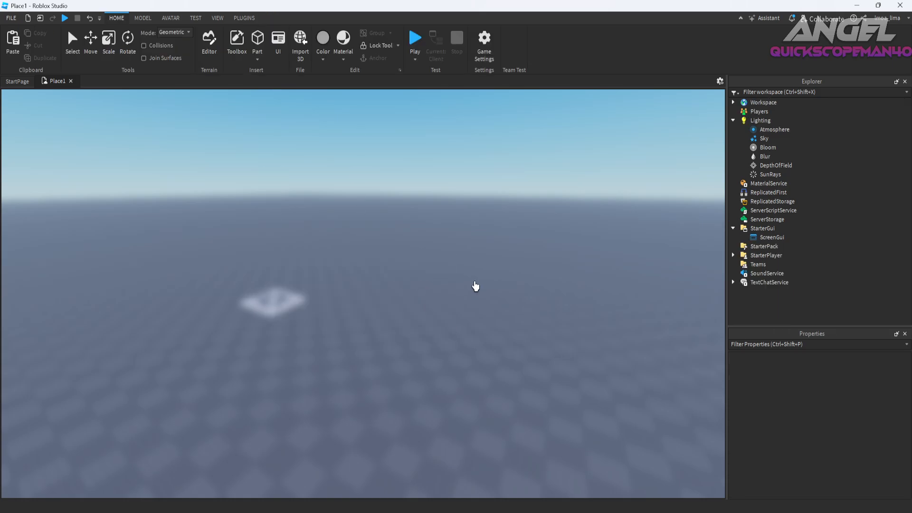
key("ctrl+z")
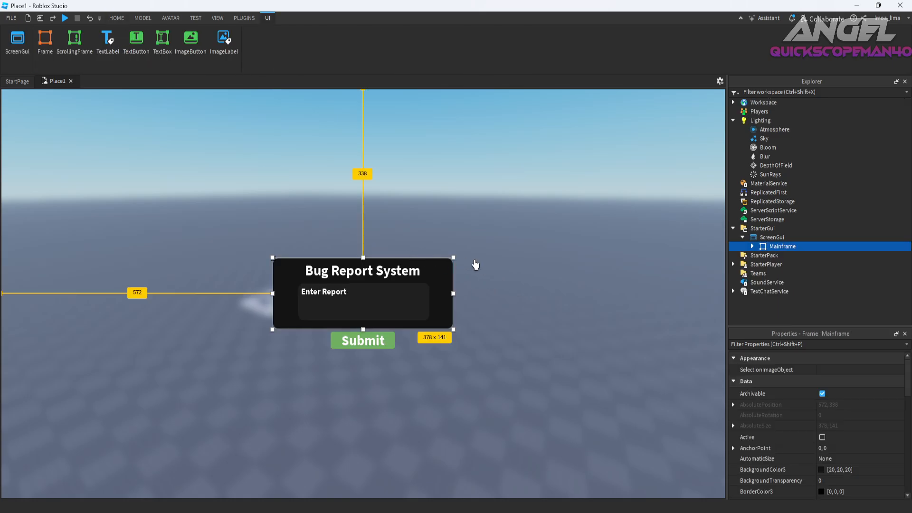
Rename the ScreenGui in StarterGui as BugReport.
left_click(771, 237)
right_click(771, 237)
left_click(787, 64)
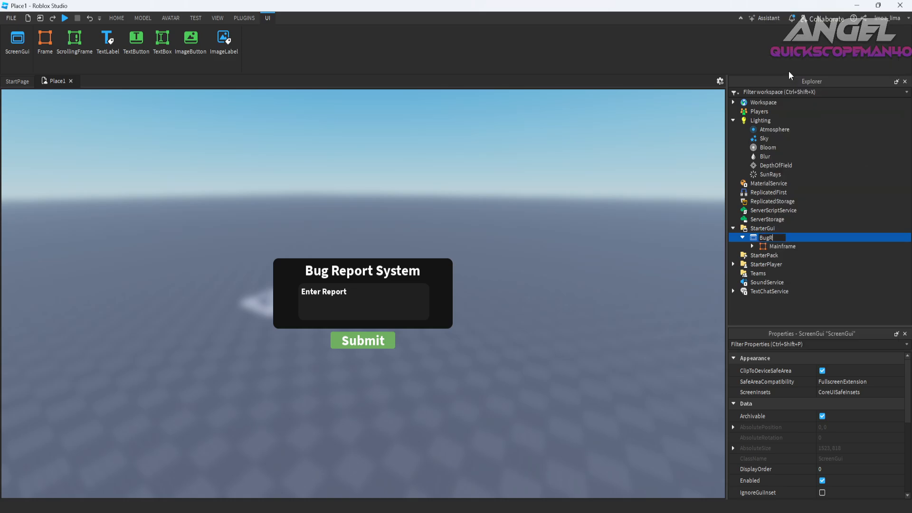
type("BugReport")
key("Return")
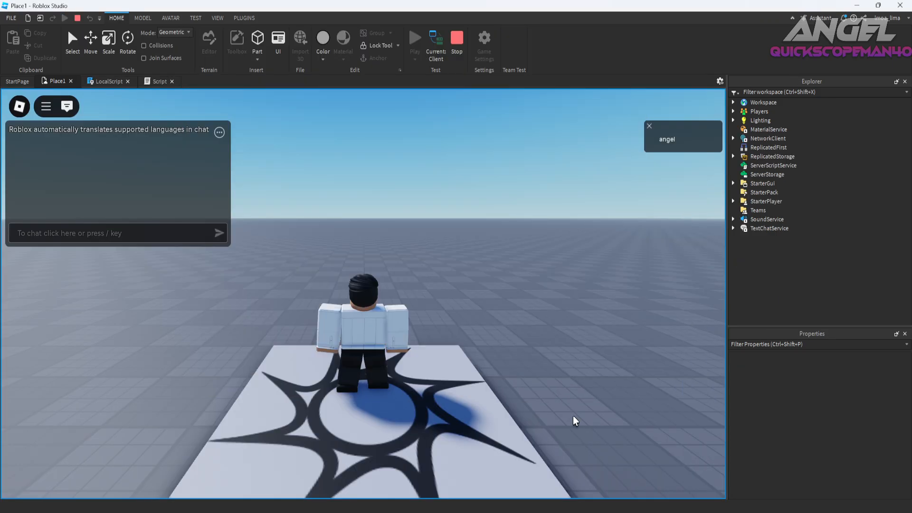
Walk the character off the spawn platform in the running playtest.
key("d")
key("w")
key("d")
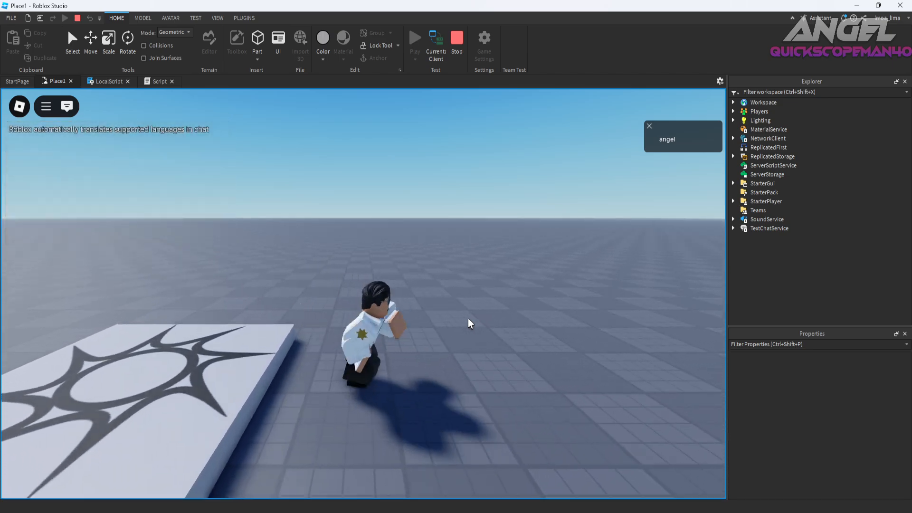
key("w")
right_click_drag(471, 324, 470, 324)
Send the /bug chat command twice to test opening and closing the bug report GUI.
key("slash")
type("/bug")
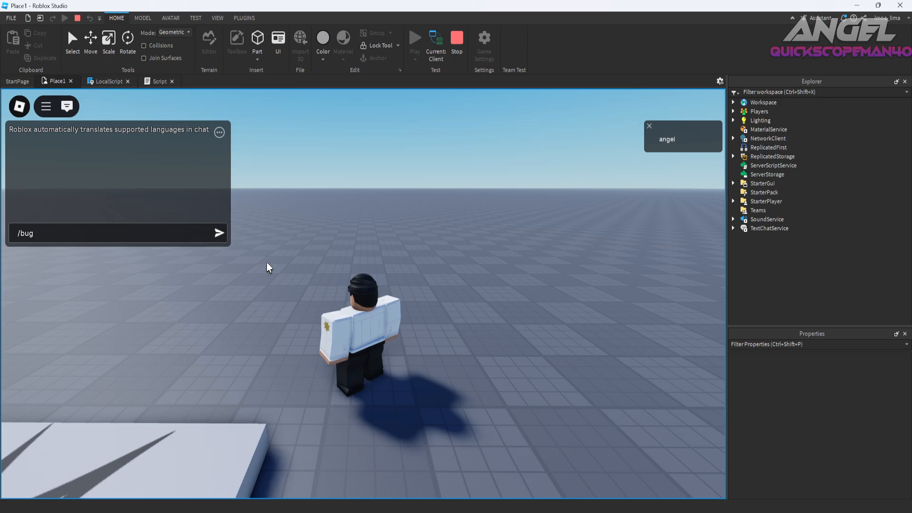
key("Return")
type("/bug")
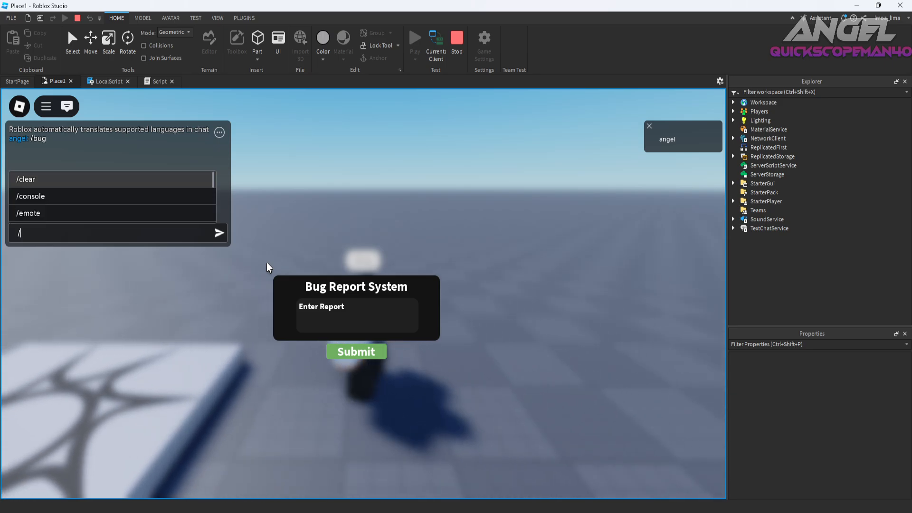
key("Return")
Move the character, reopen the bug report GUI with the /bug chat command, and stop the playtest.
key("a")
type("s")
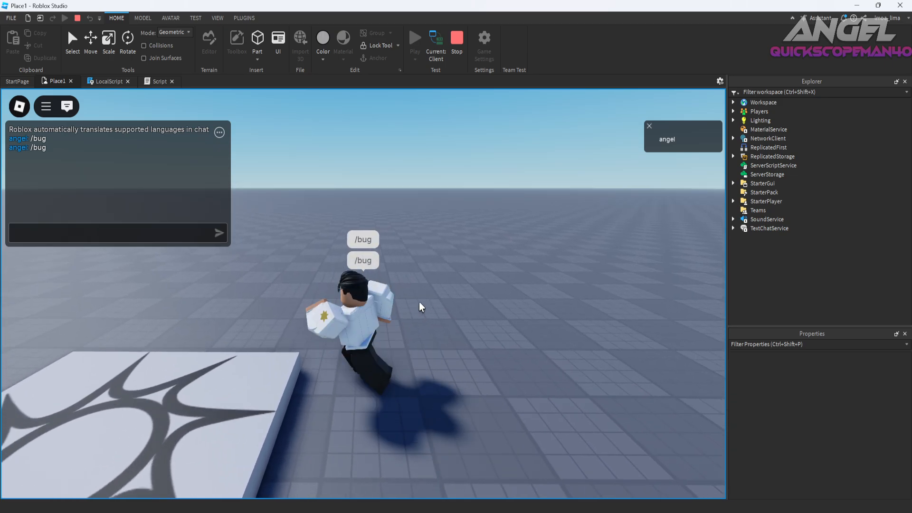
type("wsa/bug")
key("Return")
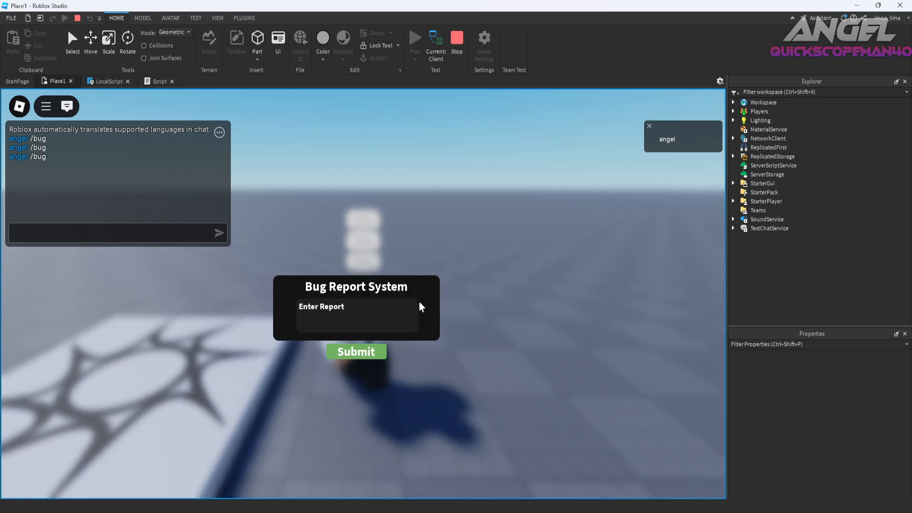
key("d")
key("a")
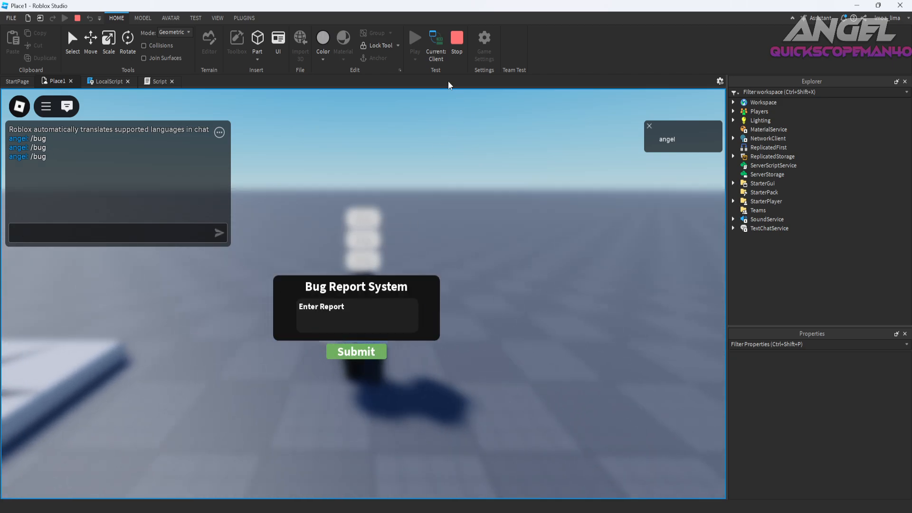
left_click(457, 42)
key("alt+Tab")
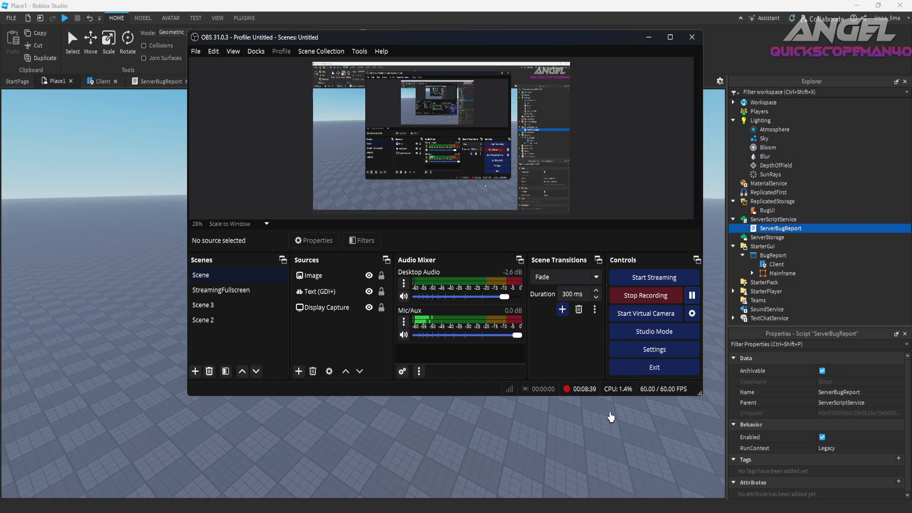
key("alt+Tab")
Start a new playtest and toggle the bug report GUI on and off by sending /bug twice in chat.
left_click(418, 43)
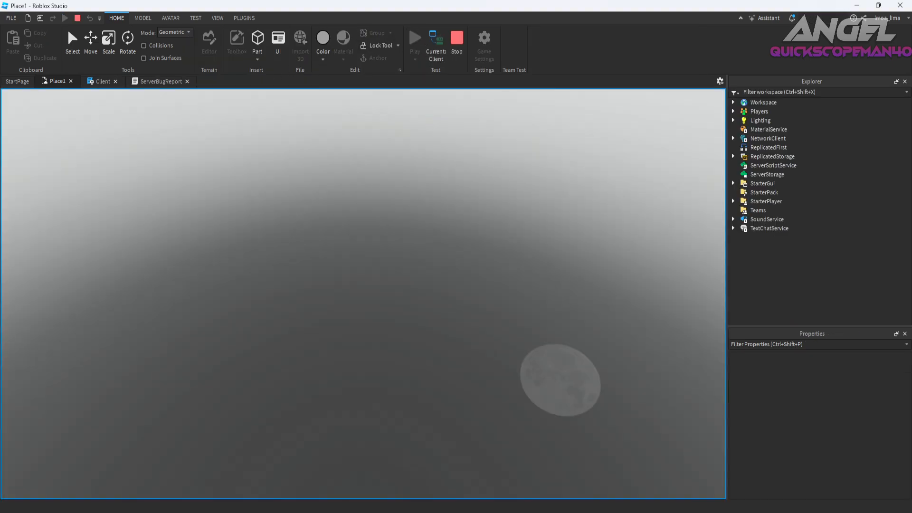
key("slash")
type("/bug")
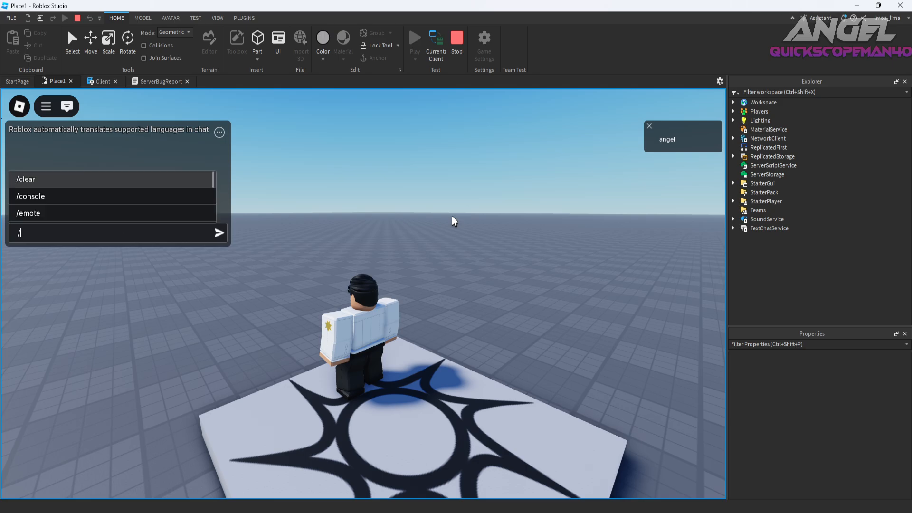
key("Return")
key("slash")
type("/bug")
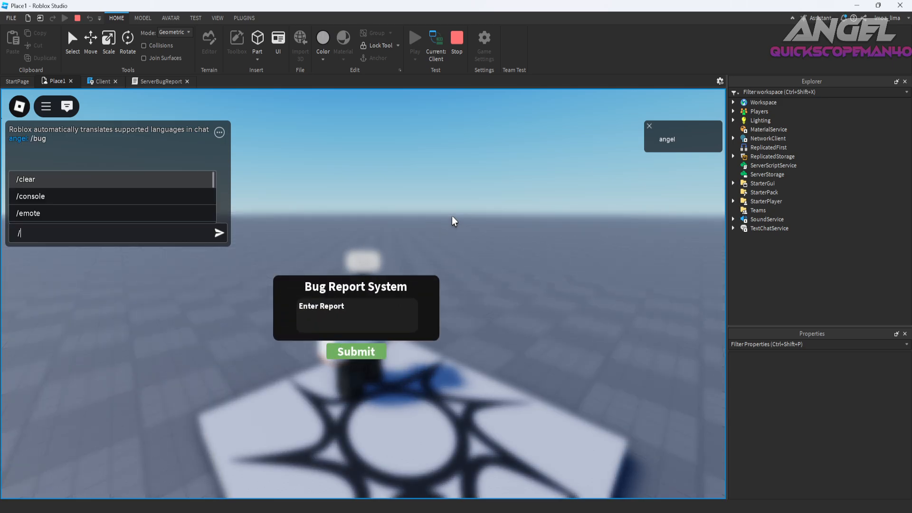
key("Return")
Send /bug once more and walk the character around with the bug report GUI open.
type("/bug")
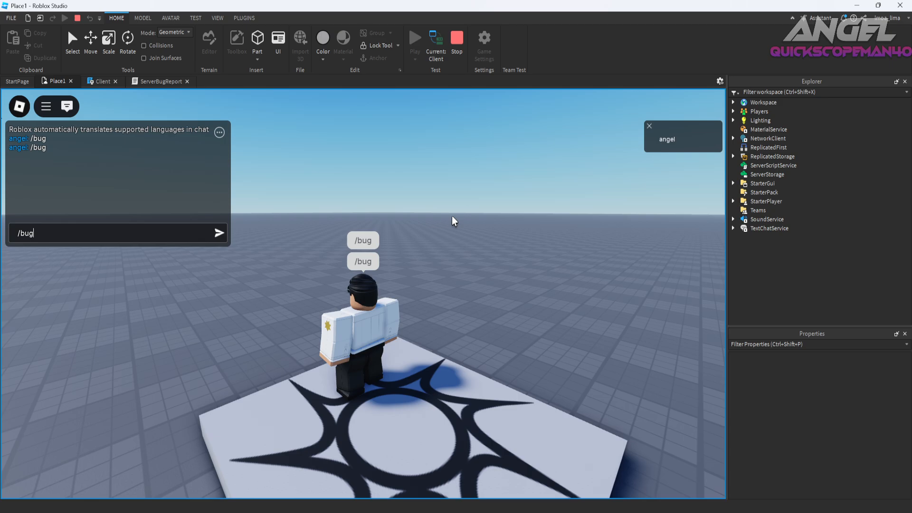
key("Return")
key("s")
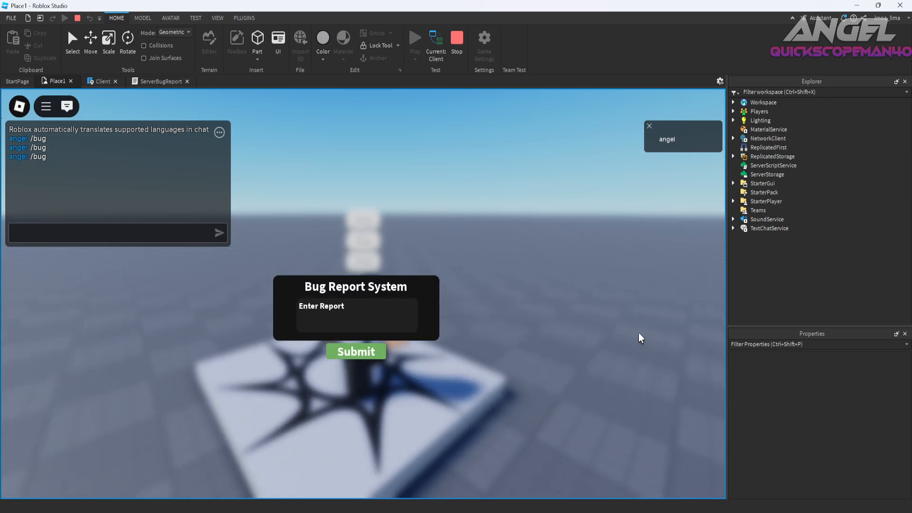
key("d")
key("w")
key("d")
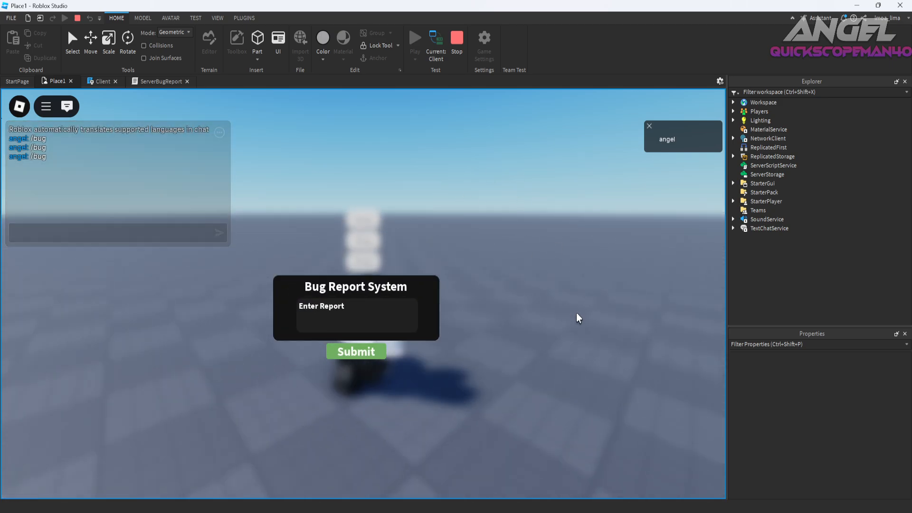
Close and reopen the bug report GUI by sending the /bug chat command twice.
key("period")
key("slash")
type("/bug")
key("Return")
key("slash")
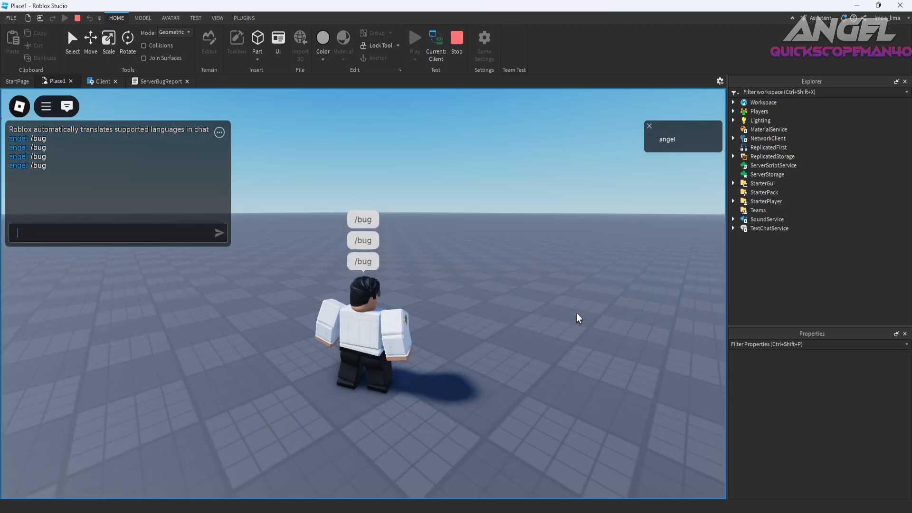
type("/bug")
key("Return")
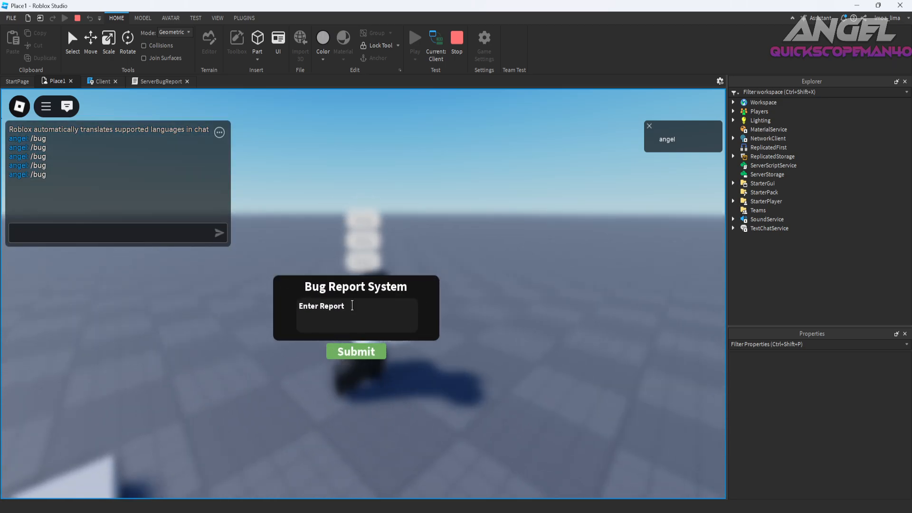
Fill the report box with several lines of random letters to test text wrapping, and move the character around.
right_click_drag(360, 268, 358, 309)
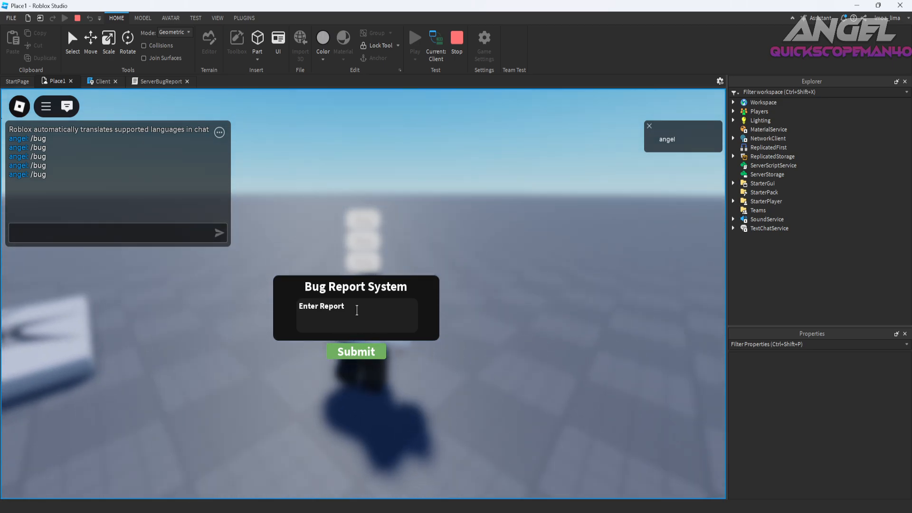
left_click(359, 310)
type("DSADSASDSADASDSAASDASD")
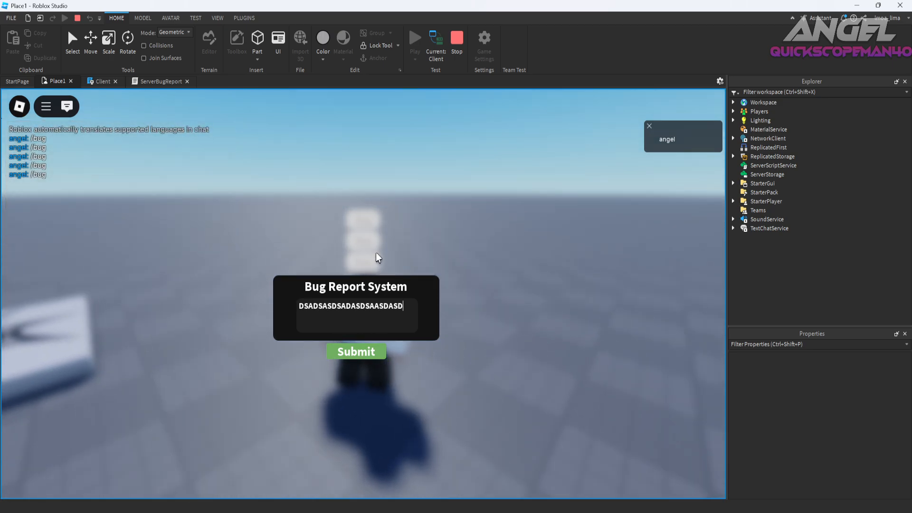
type("SADSADASDASASDASDASDSASDAASDASDASDSADASDSADASDASSA")
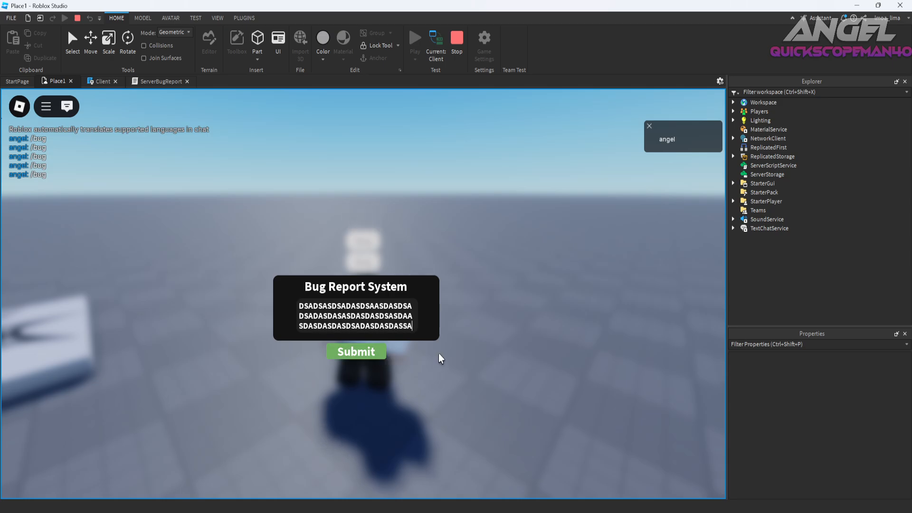
type("a")
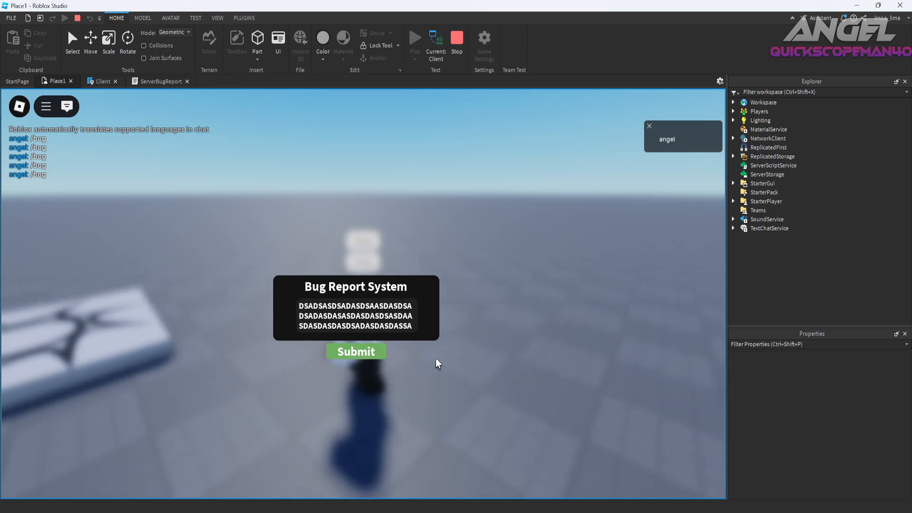
type("d")
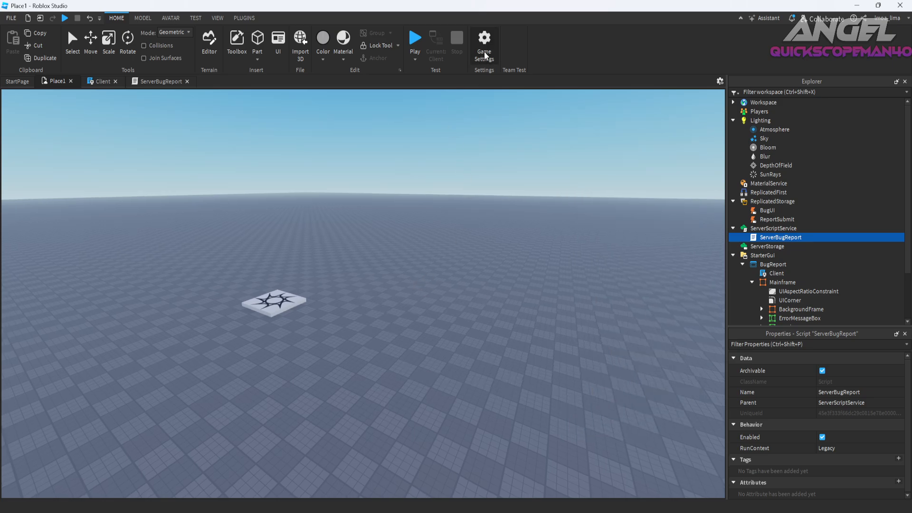
Save the game to Roblox as "Testing random" with Team Create and Data Sharing turned off.
left_click(484, 45)
left_click(446, 183)
left_click(488, 122)
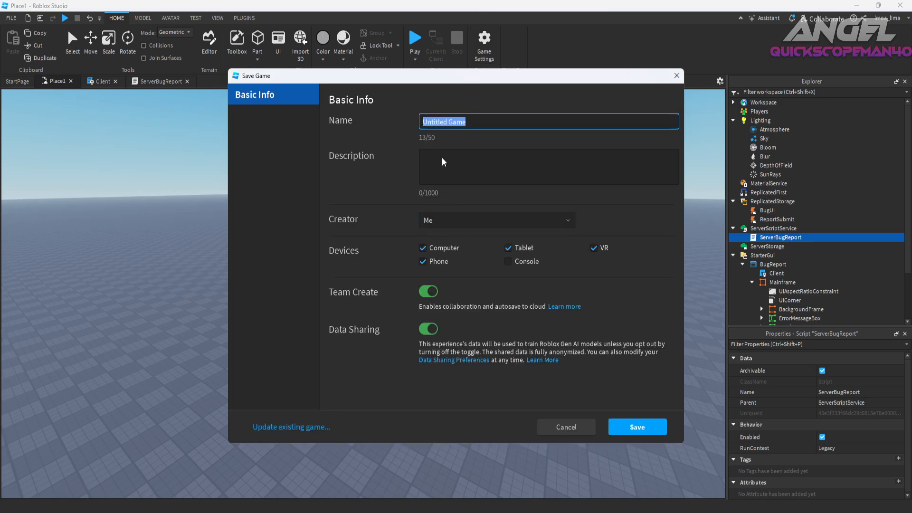
type("Testing random")
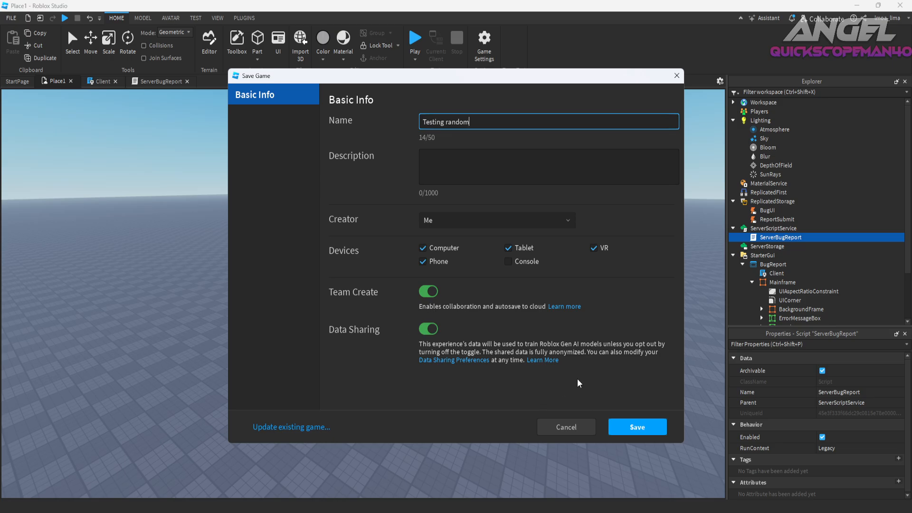
left_click(429, 292)
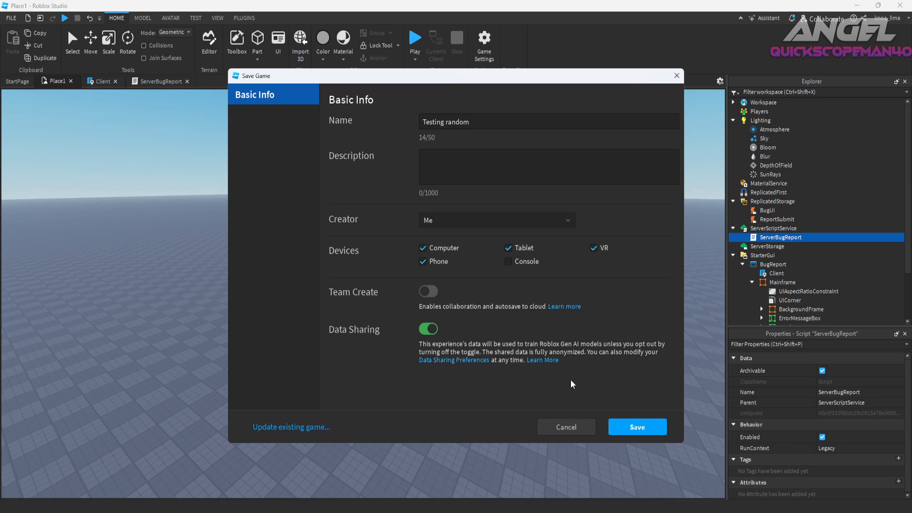
left_click(623, 427)
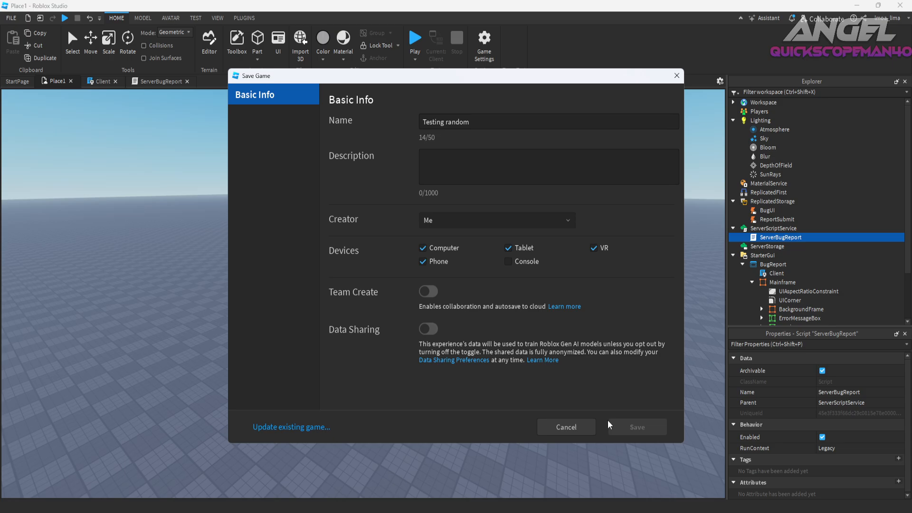
left_click(480, 409)
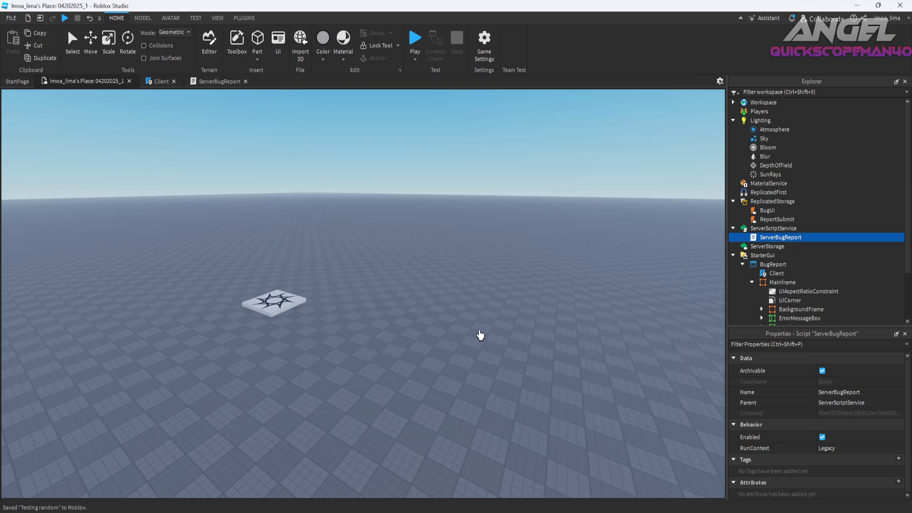
Allow HTTP requests in the game's security settings and save the settings.
left_click(478, 57)
left_click(283, 277)
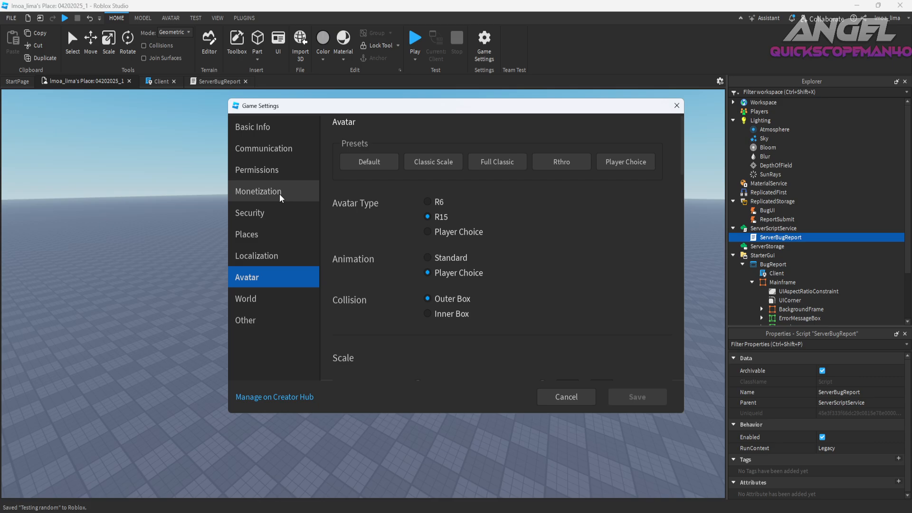
left_click(280, 191)
left_click(280, 210)
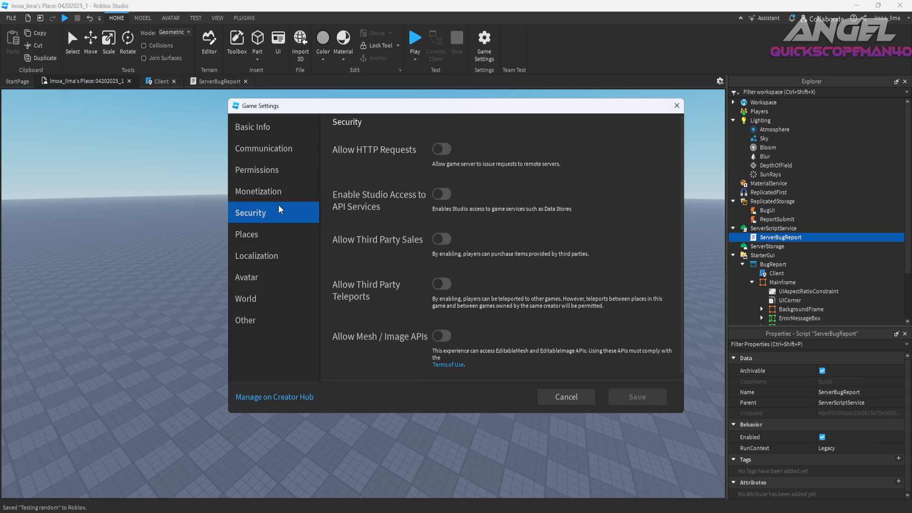
left_click(441, 150)
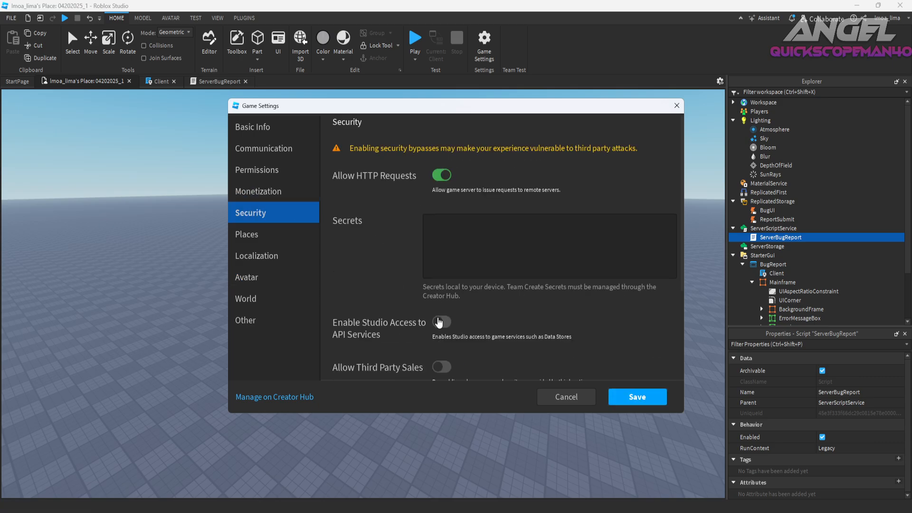
left_click(637, 397)
Start a playtest, open the bug report GUI with the /bug chat command, and enter "test" as the report.
left_click(416, 44)
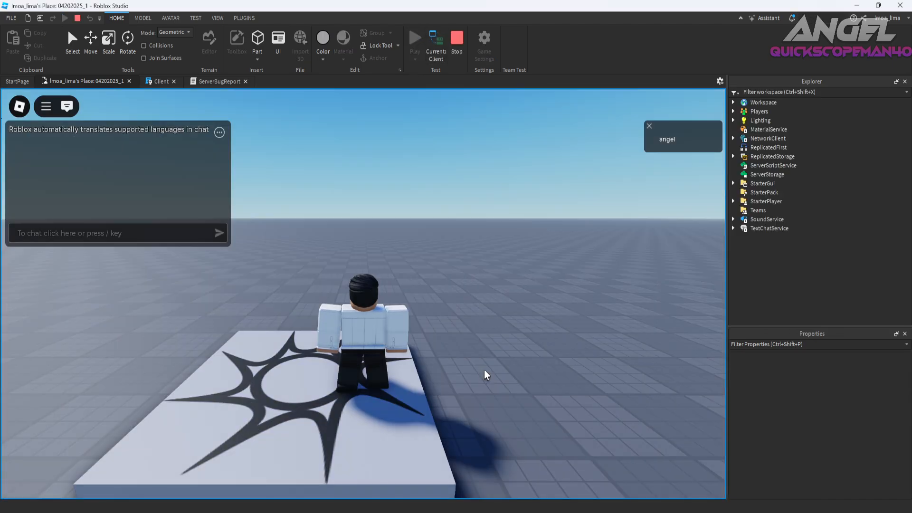
key("slash")
type("/bug")
key("Return")
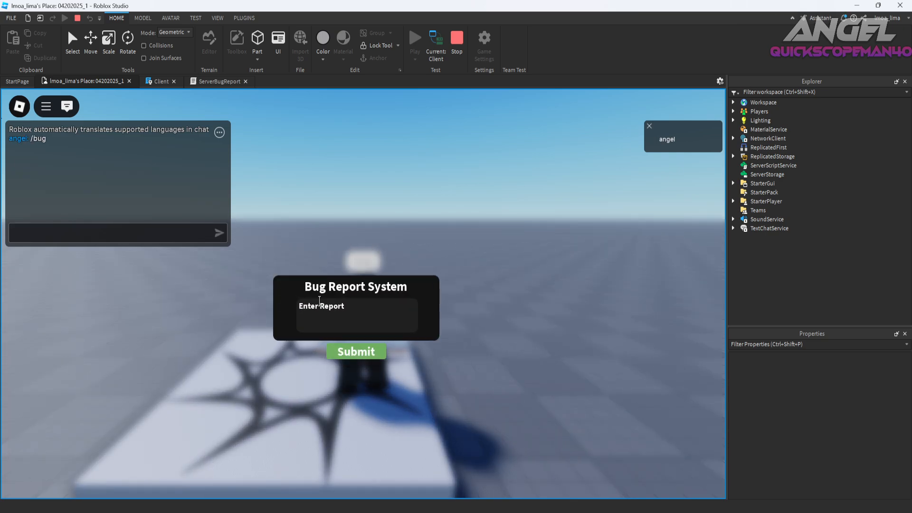
left_click(319, 304)
type("test")
Check the general channel in Discord and the playtest's developer console log for signs of the submitted report.
left_click(477, 507)
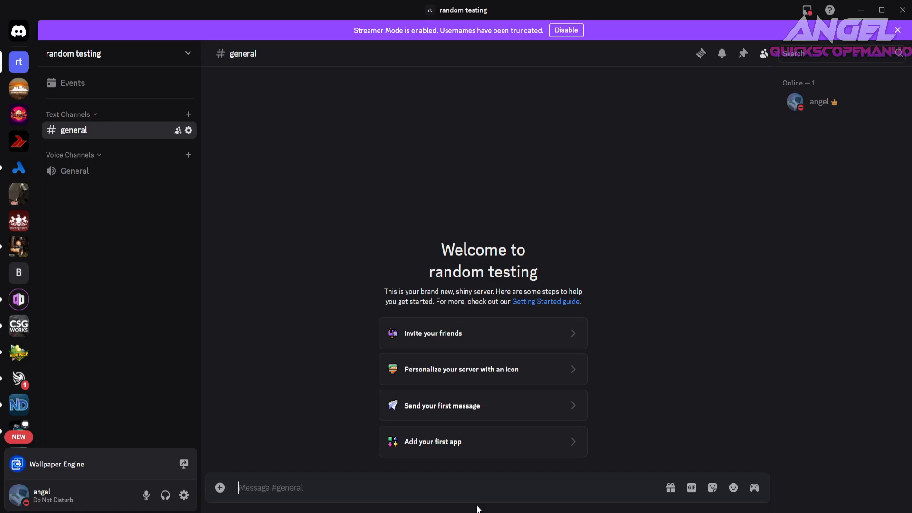
key("alt+Tab")
key("F9")
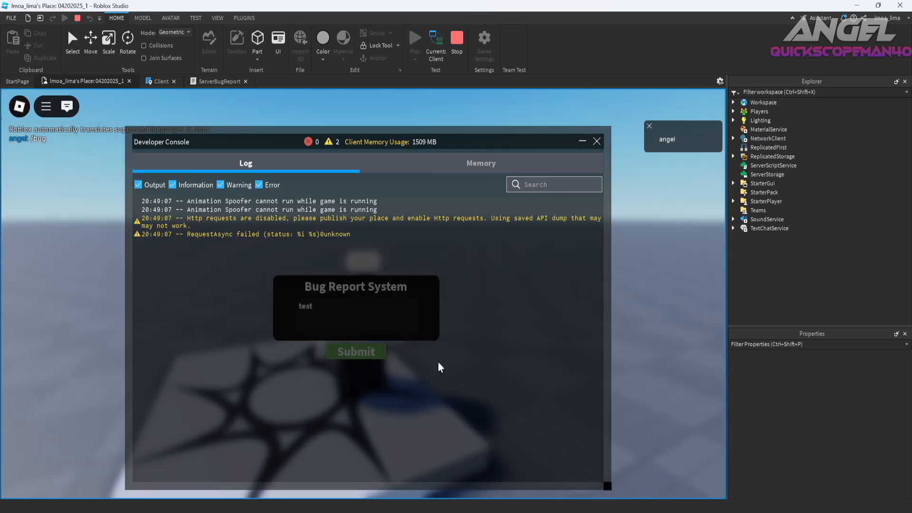
key("alt+Tab")
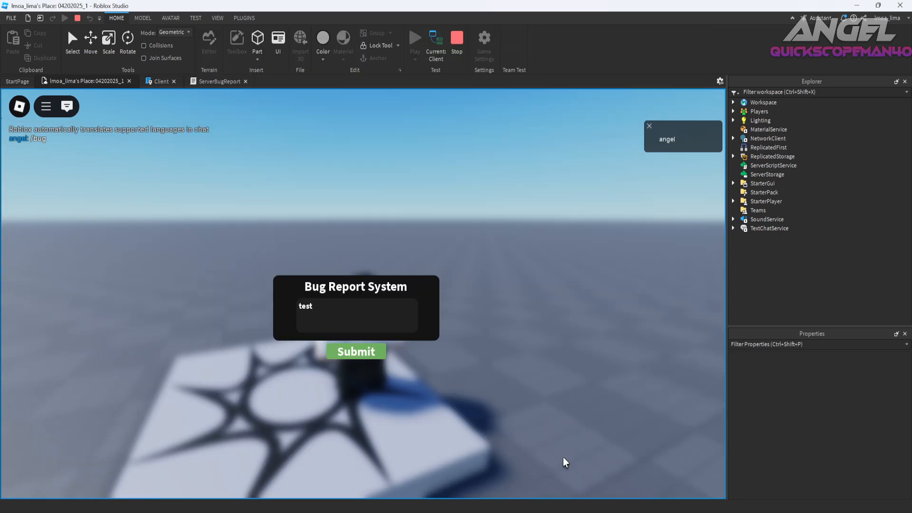
Return to the Roblox Studio playtest and walk the character around with the "test" report still open.
right_click_drag(435, 357, 430, 352)
key("d")
key("w")
key("a")
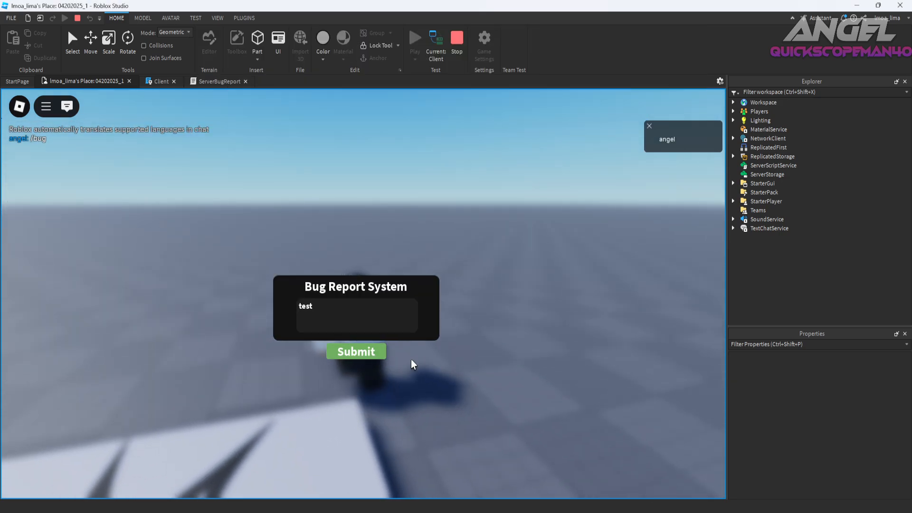
Switch to Discord and examine the bug report messages posted in the general channel.
key("alt+Tab")
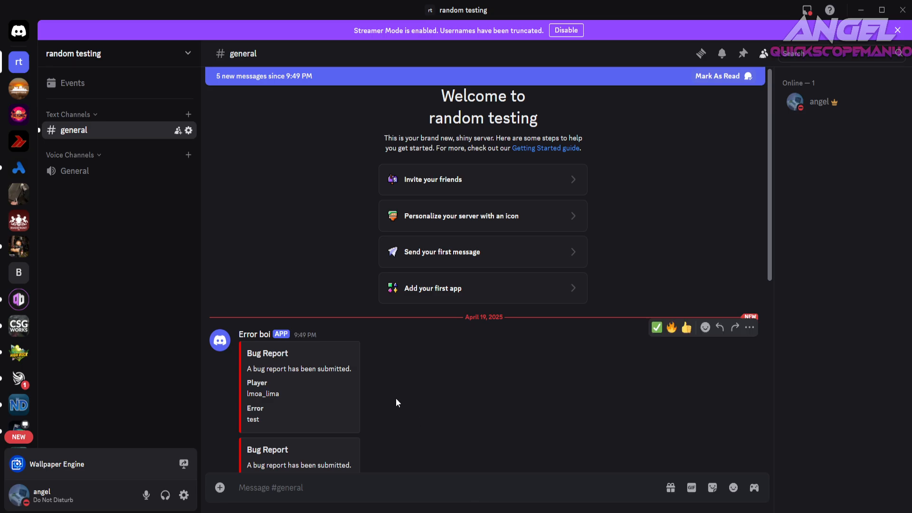
scroll(397, 403, "down", 7)
scroll(396, 398, "up", 5)
scroll(396, 399, "down", 4)
scroll(396, 399, "up", 4)
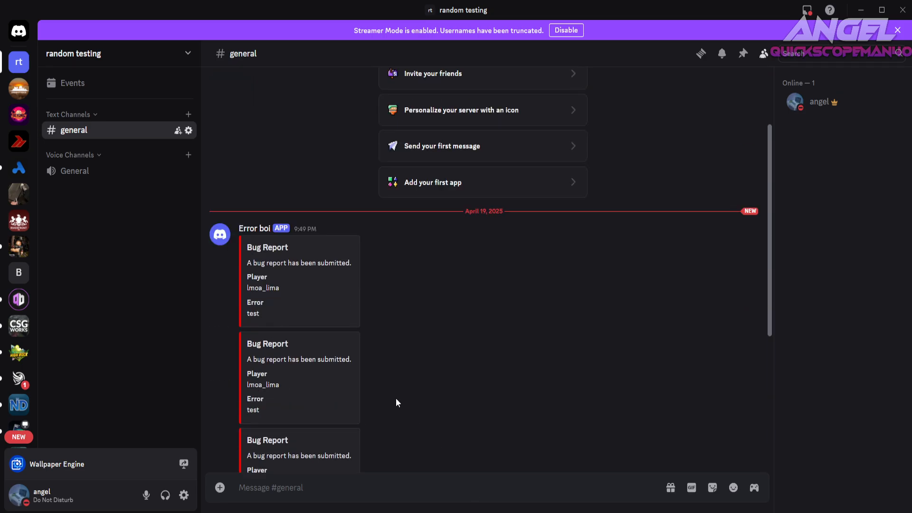
Delete all the bug report messages from the general channel.
left_click(749, 229, "shift")
left_click(750, 229, "shift")
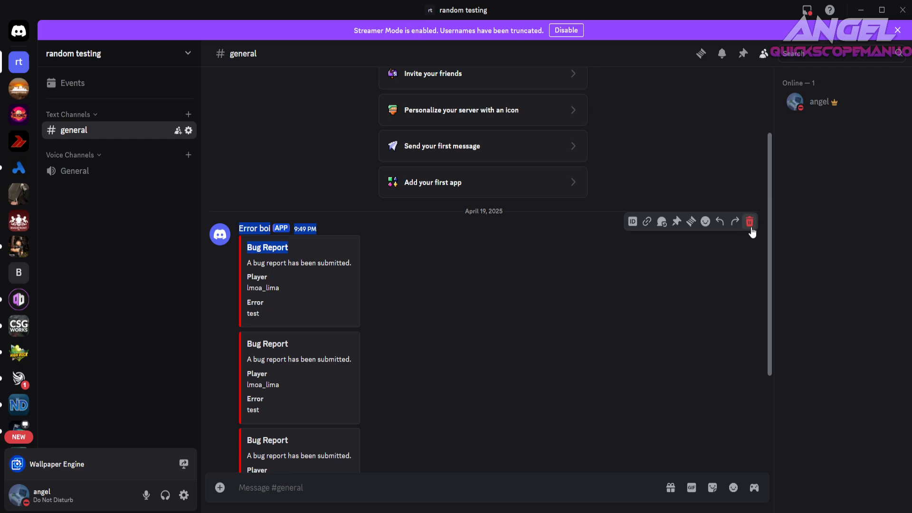
left_click(750, 228, "shift")
left_click(751, 228, "shift")
left_click(741, 264, "shift")
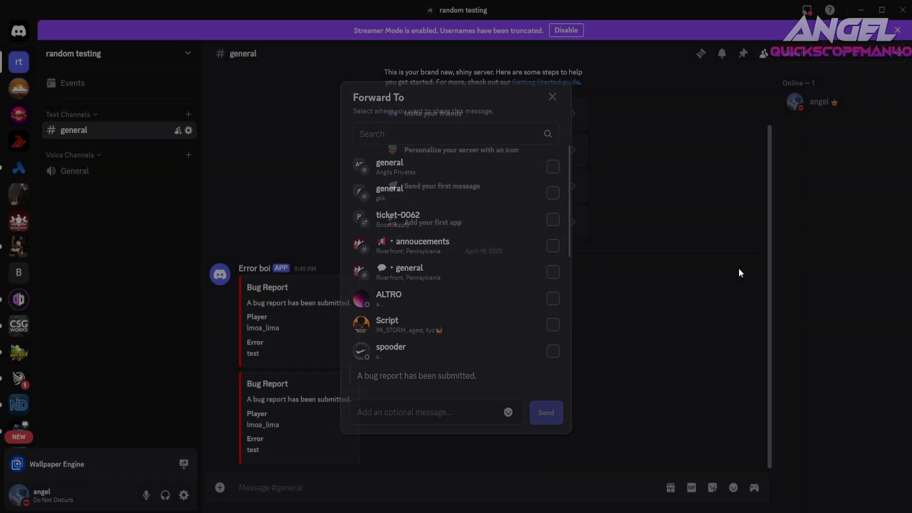
left_click(739, 268)
left_click(744, 266, "shift")
left_click(748, 359, "shift")
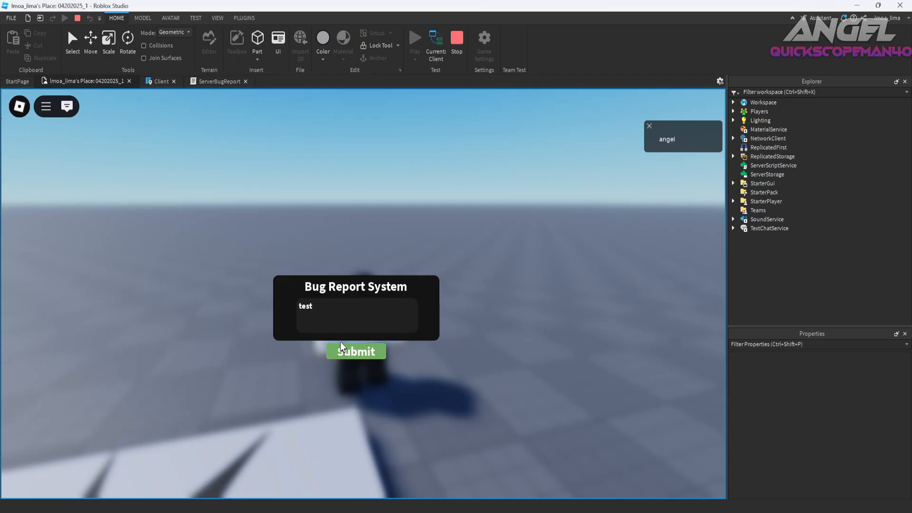
Resubmit the "test" report in the Roblox Studio playtest and delete its posts from Discord's general channel.
left_click(341, 347)
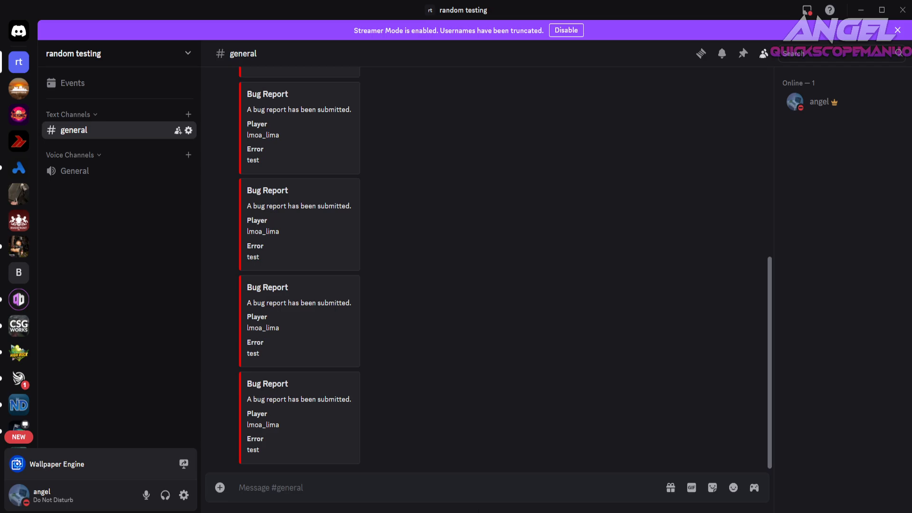
scroll(393, 398, "up", 2)
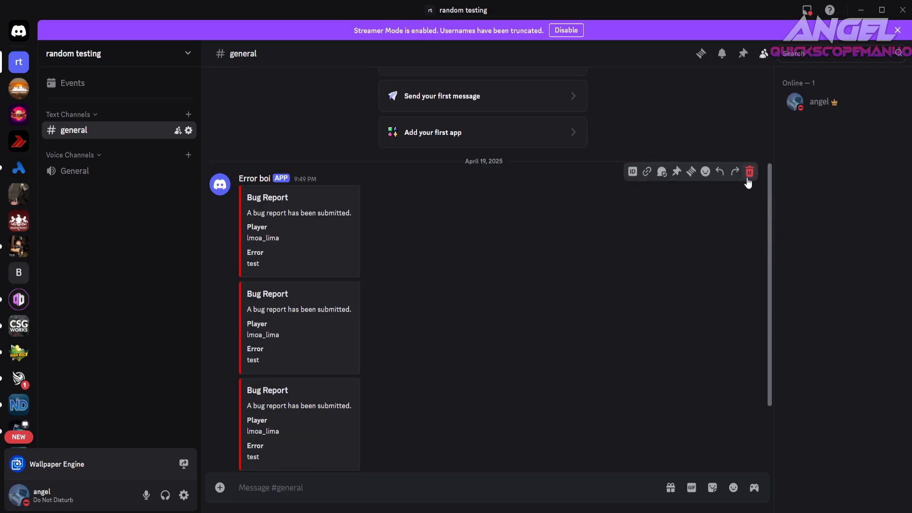
left_click(749, 172, "shift")
left_click(751, 261, "shift")
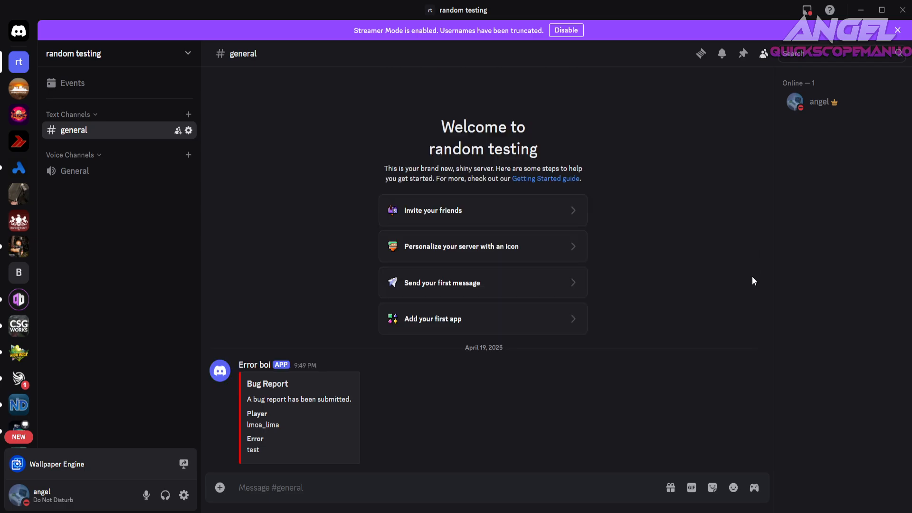
left_click(750, 358, "shift")
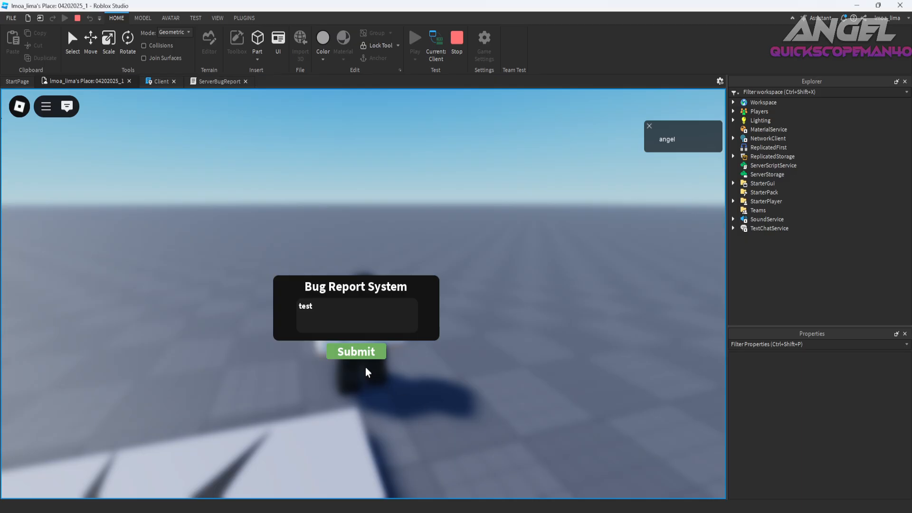
Submit a report reading "test boi" from the Roblox Studio playtest and delete its posts from Discord's general channel.
left_click(362, 352)
left_click(358, 326)
type("test")
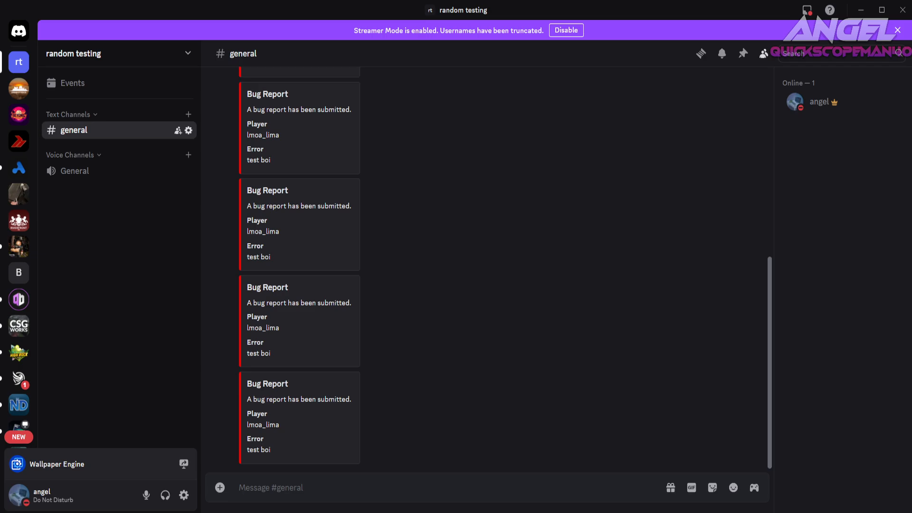
scroll(344, 349, "up", 5)
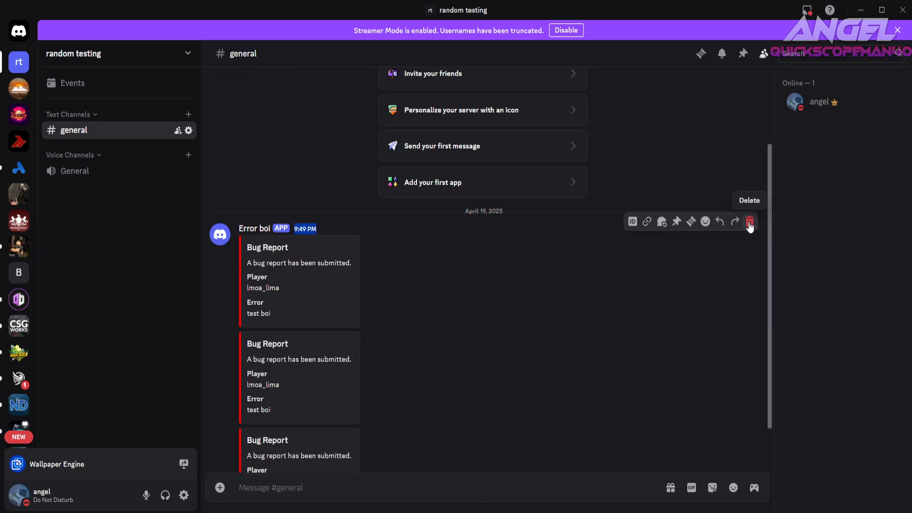
left_click(749, 222, "shift")
left_click(749, 260, "shift")
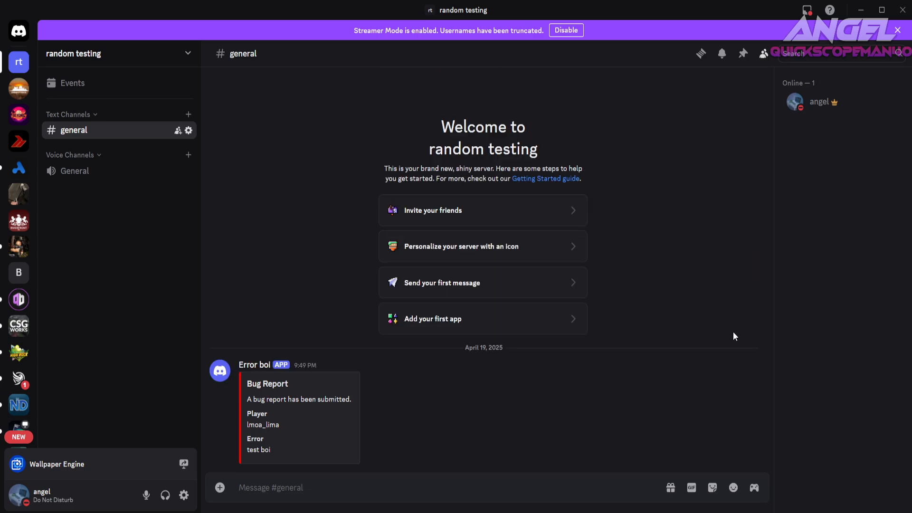
left_click(749, 357, "shift")
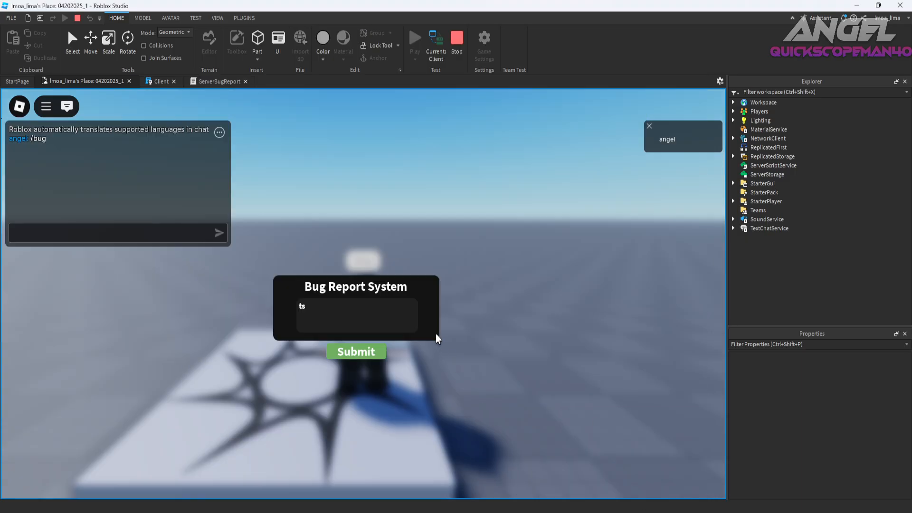
left_click(375, 308)
type("tesa")
key("ctrl+a")
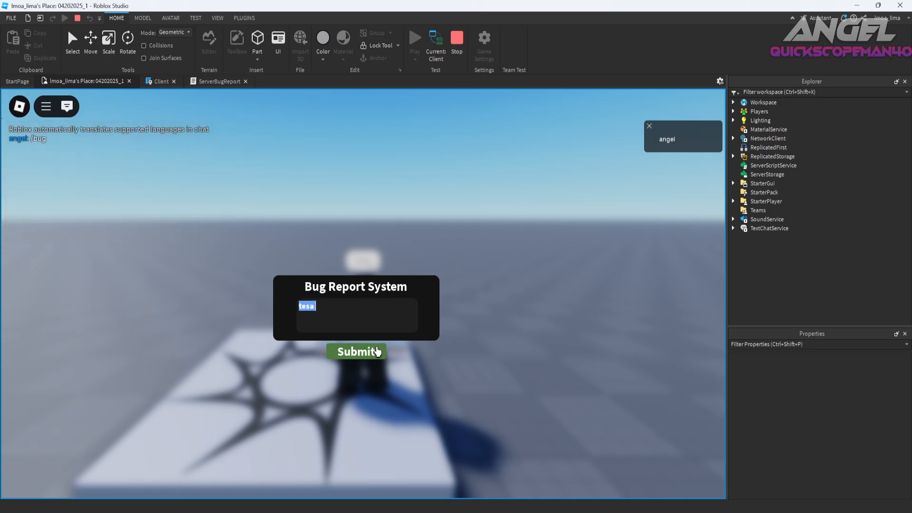
key("BackSpace")
type("sdsadasdasda")
key("ctrl+a")
key("BackSpace")
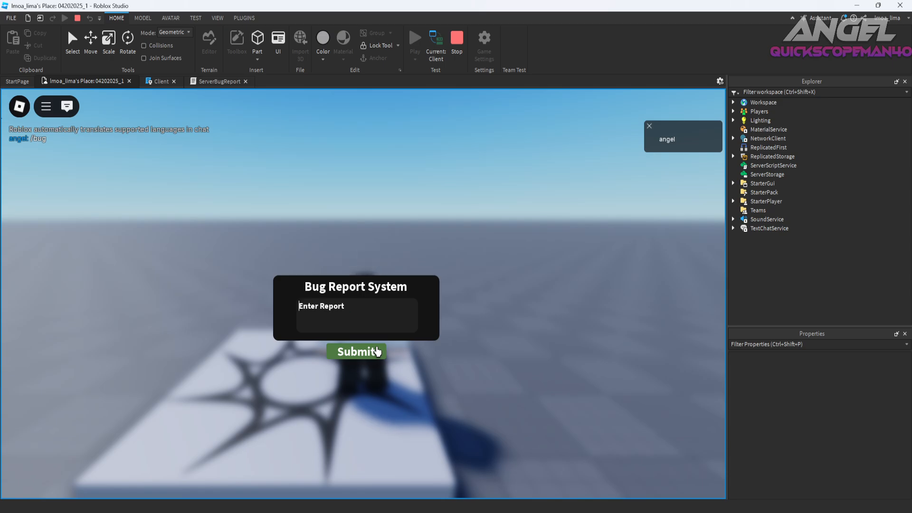
Submit a bug report reading "Hey theirs a error with the kicking system for moderators and it dosent function well".
type("Hey theirs a eror")
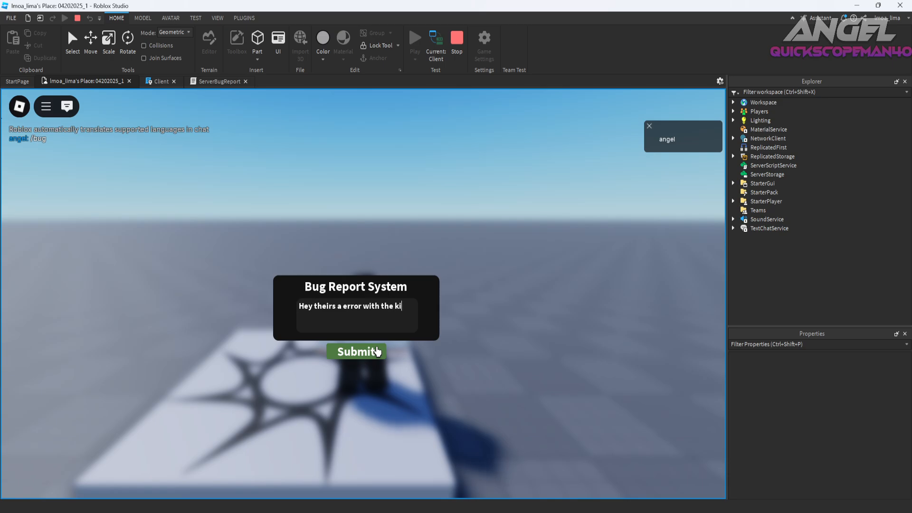
type("cking system for mod")
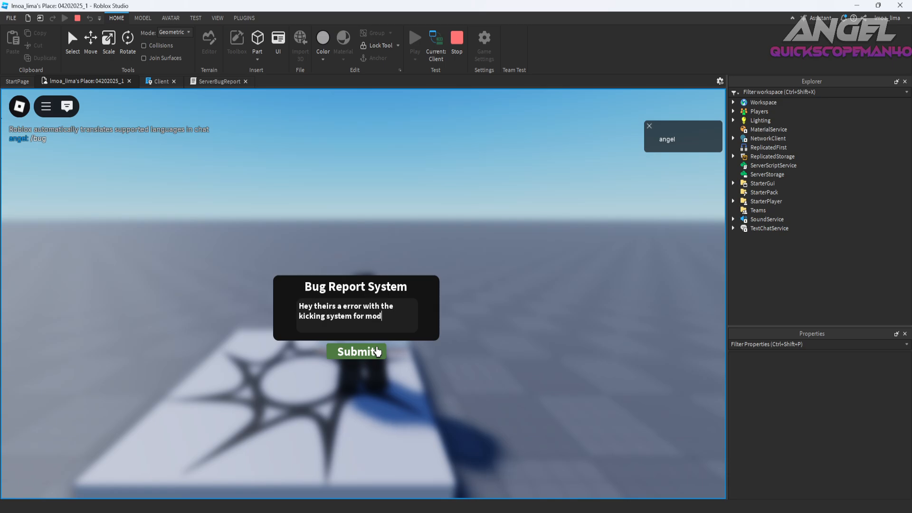
key("BackSpace")
key("BackSpace")
type("and it dosent function well")
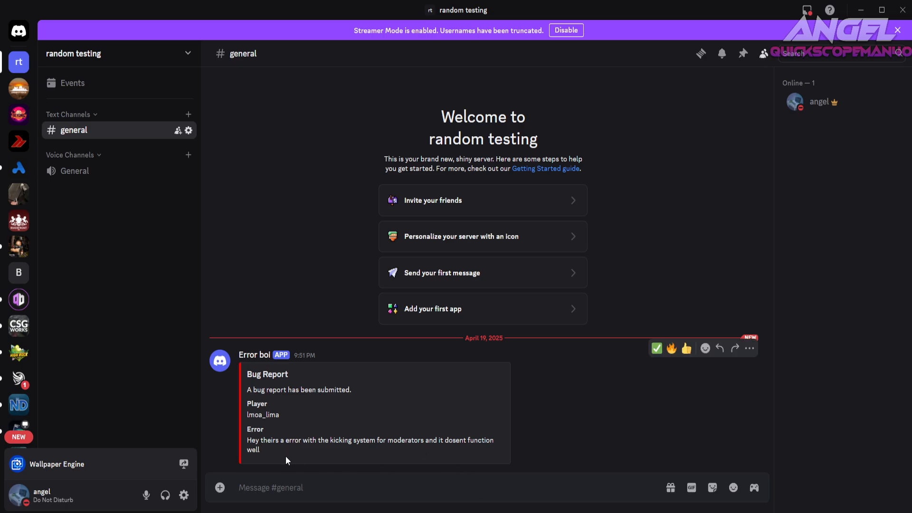
Examine the title, description, Player and Error fields of the bug report posted in Discord's general channel.
double_click(260, 404)
double_click(261, 413)
triple_click(309, 392)
left_click(332, 371)
left_click_drag(352, 390, 247, 373)
left_click(360, 416)
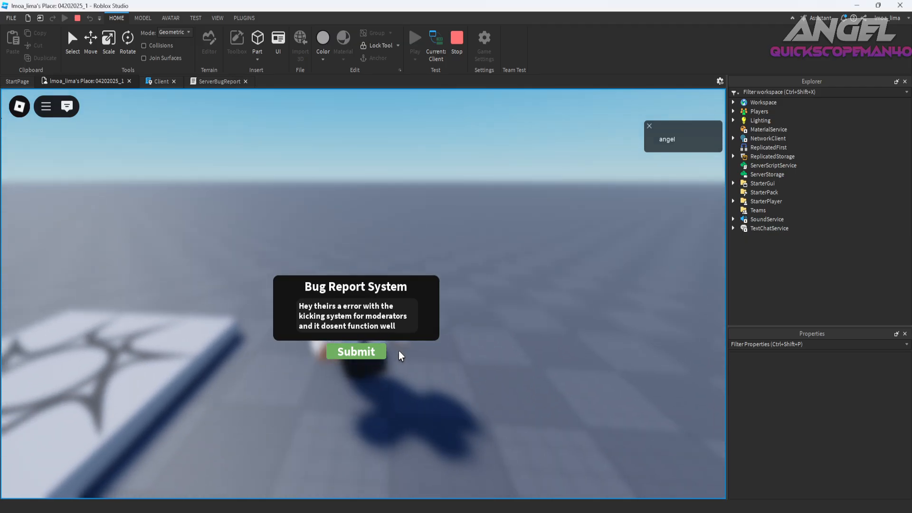
Back in the Roblox Studio playtest, close the bug report GUI with the /bug chat command and reopen it with /bug.
type("/bug")
key("Return")
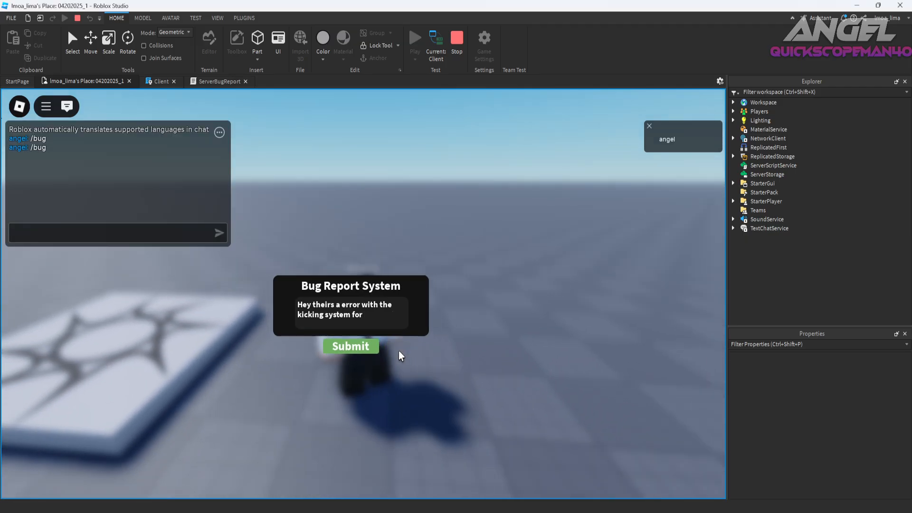
key("w")
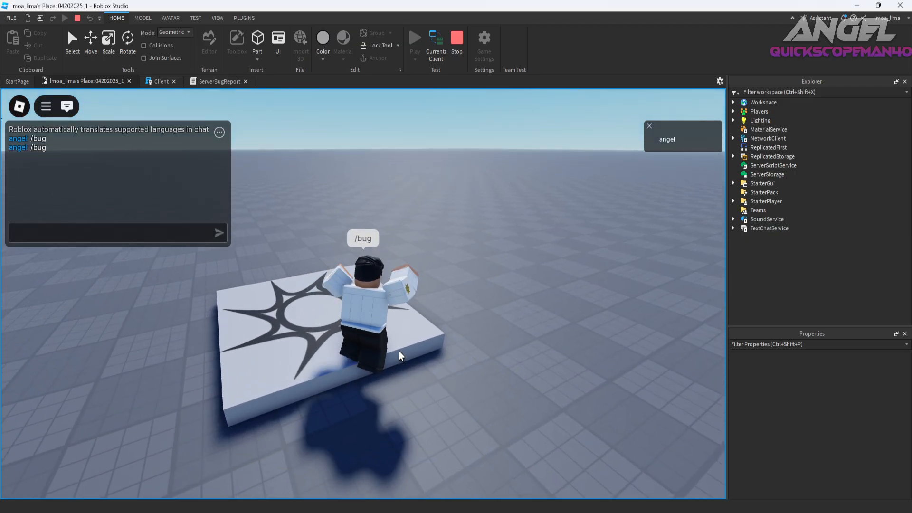
type("/bug")
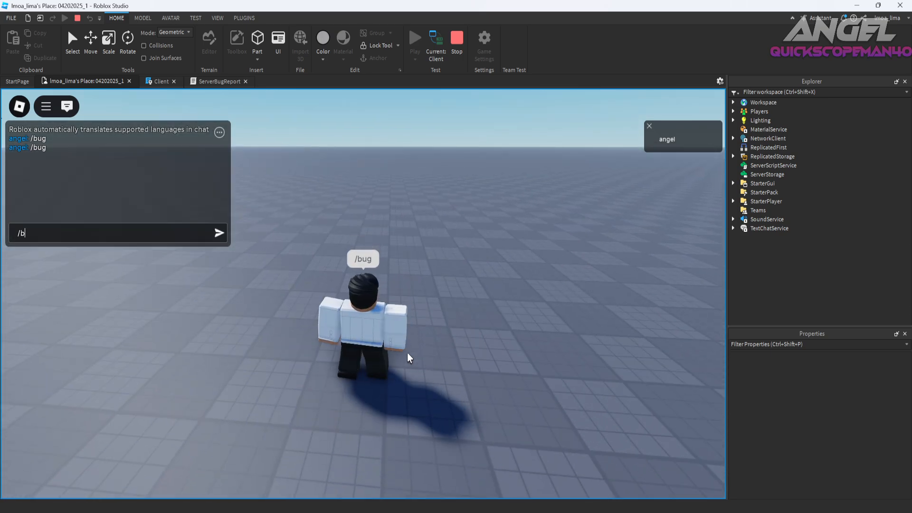
key("Return")
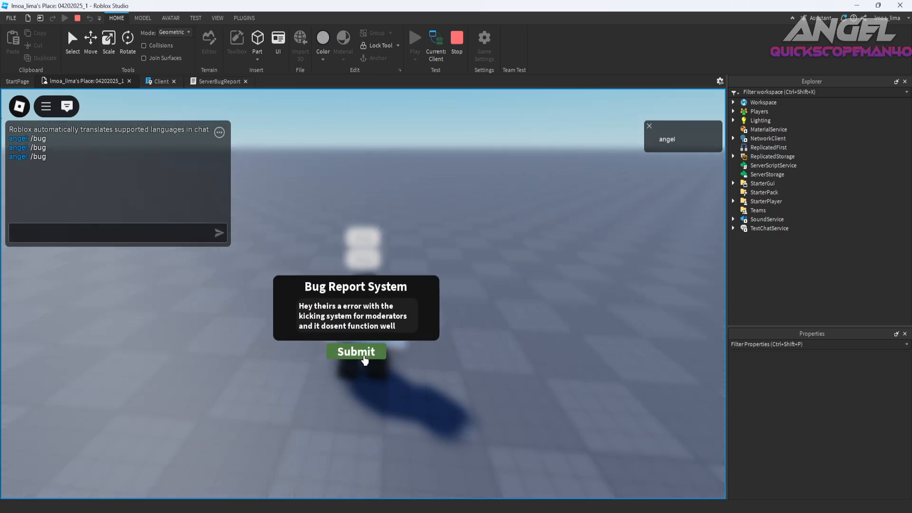
Submit the same kicking system report several times and review the resulting posts in Discord's general channel.
left_click(364, 357)
left_click(366, 357)
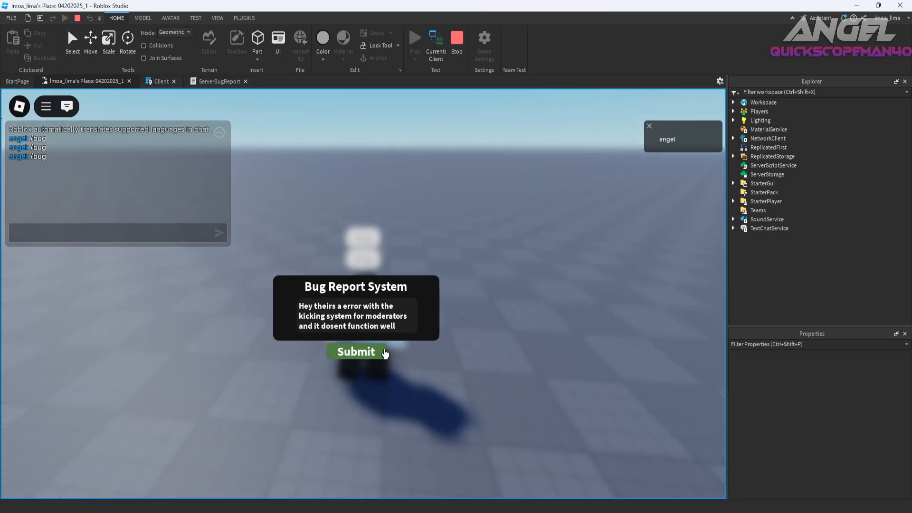
left_click(489, 506)
scroll(360, 383, "up", 20)
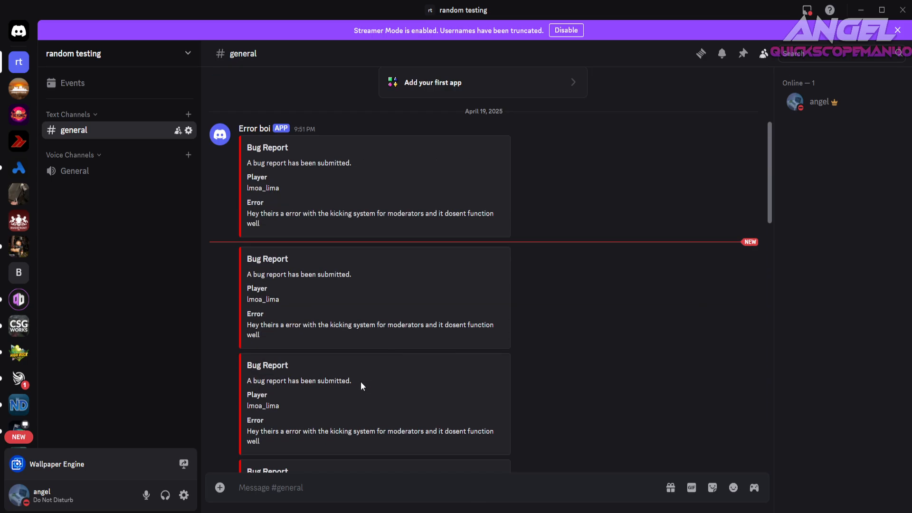
scroll(366, 387, "down", 10)
scroll(370, 392, "down", 3)
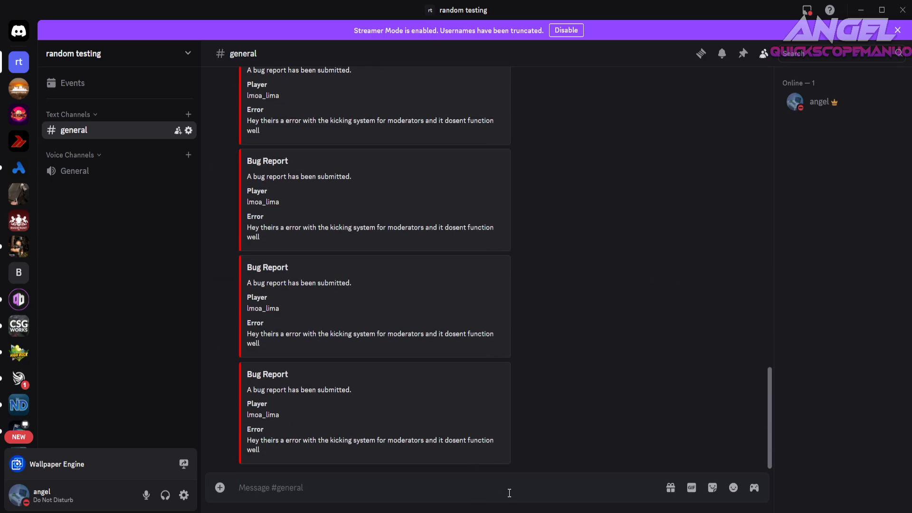
Switch back to the Roblox Studio playtest and move the character around with the bug report GUI open.
left_click(489, 506)
right_click_drag(429, 277, 428, 278)
key("s")
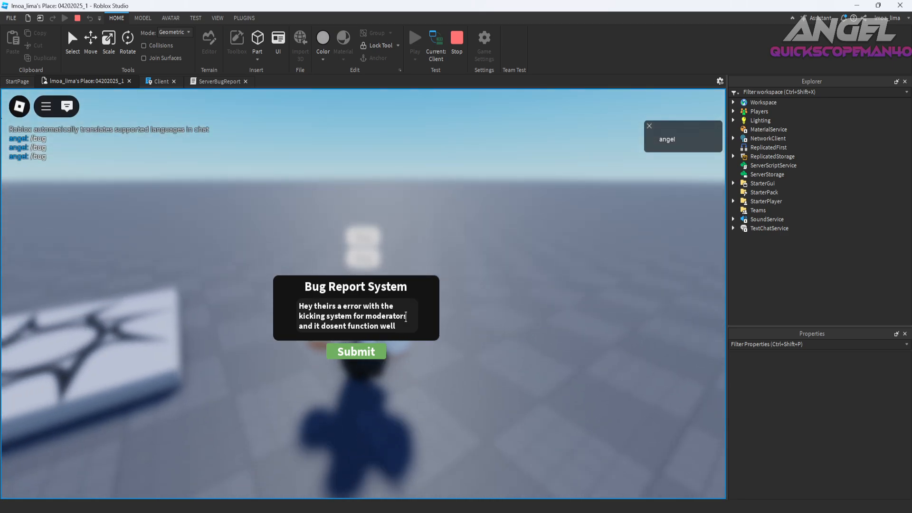
right_click_drag(636, 466, 637, 465)
key("space")
key("w")
key("space")
key("d")
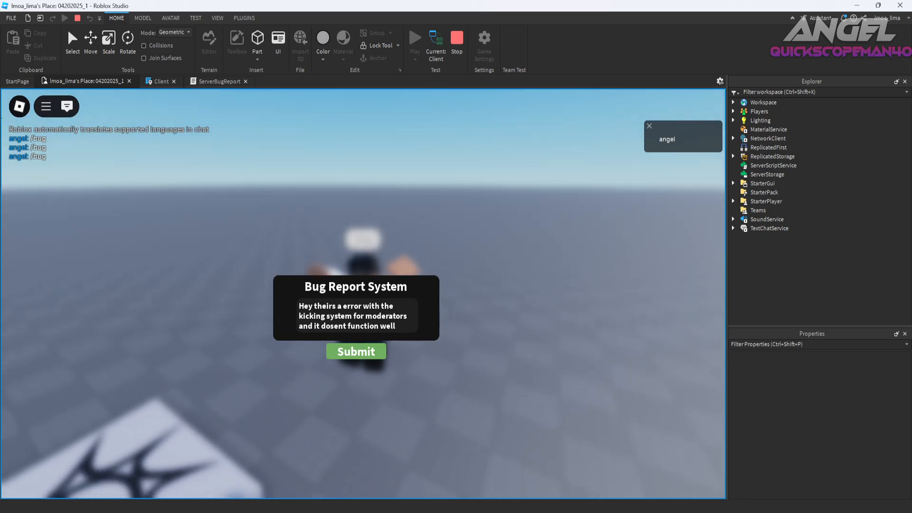